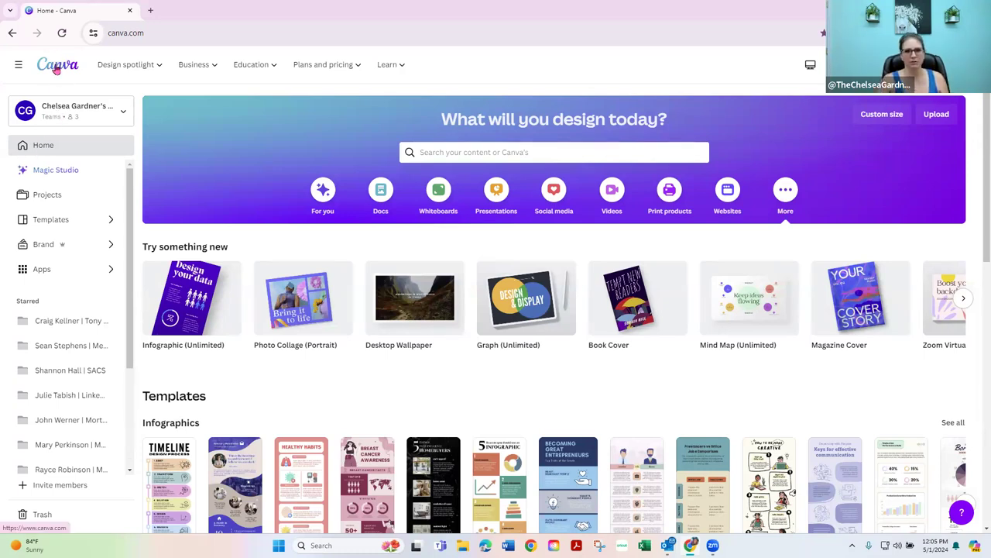
# Step: Open the team's full list of brand kits from the Brand area
pyautogui.click(61, 32)
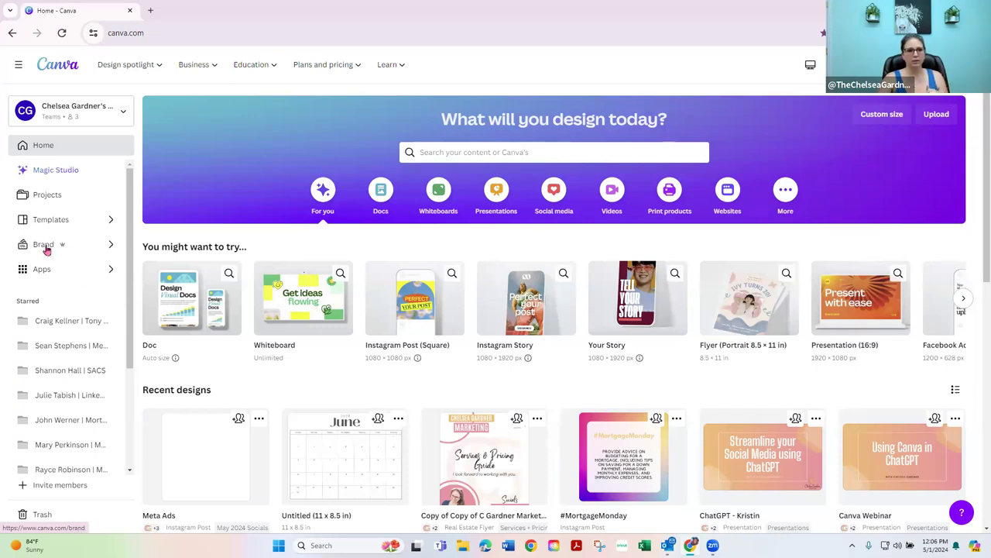
pyautogui.click(45, 247)
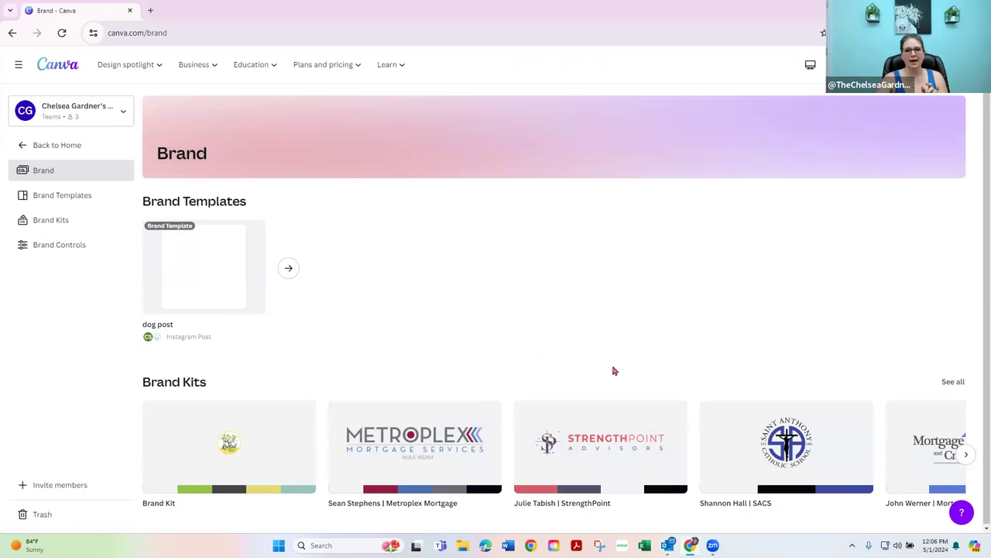
pyautogui.click(952, 381)
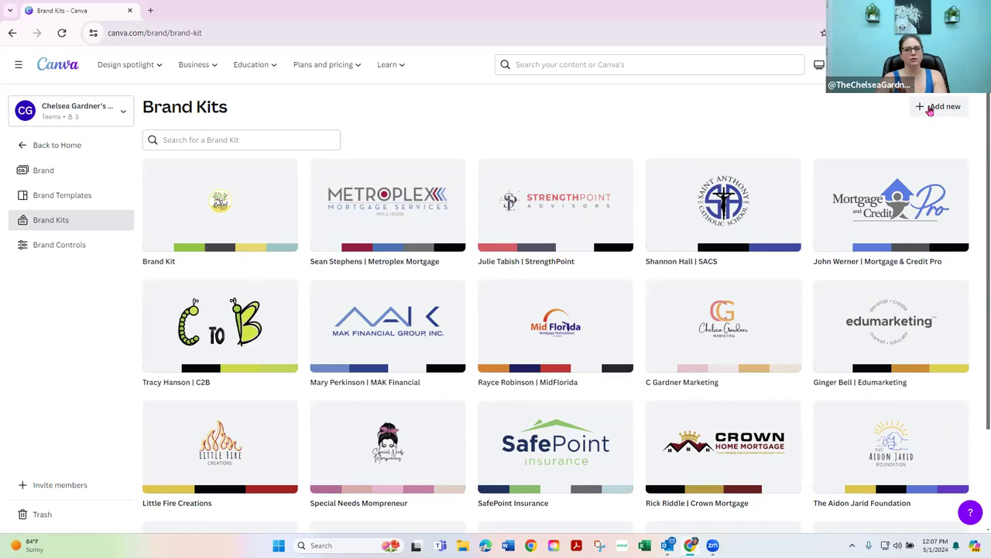
# Step: Create a new brand kit and name it with the owner's full name
pyautogui.click(934, 109)
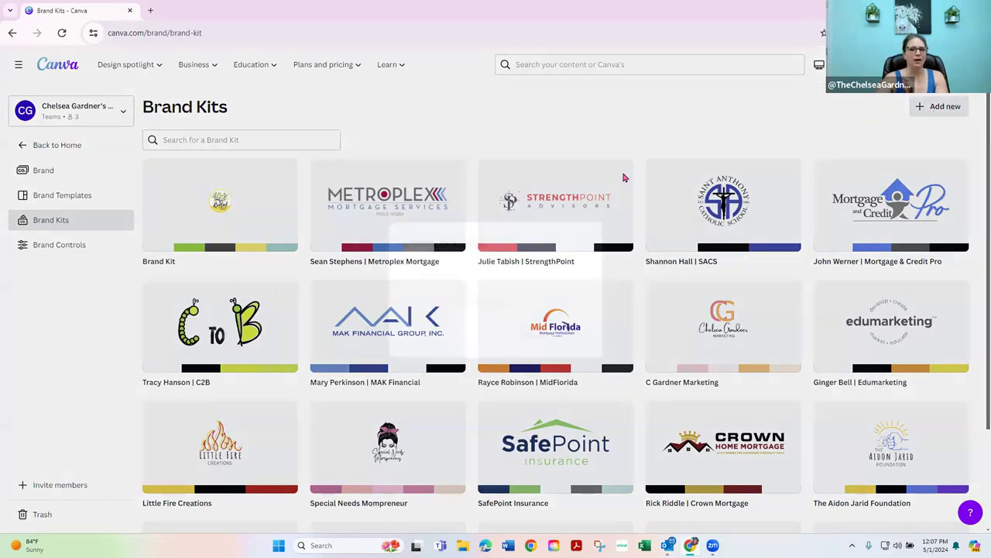
pyautogui.click(465, 270)
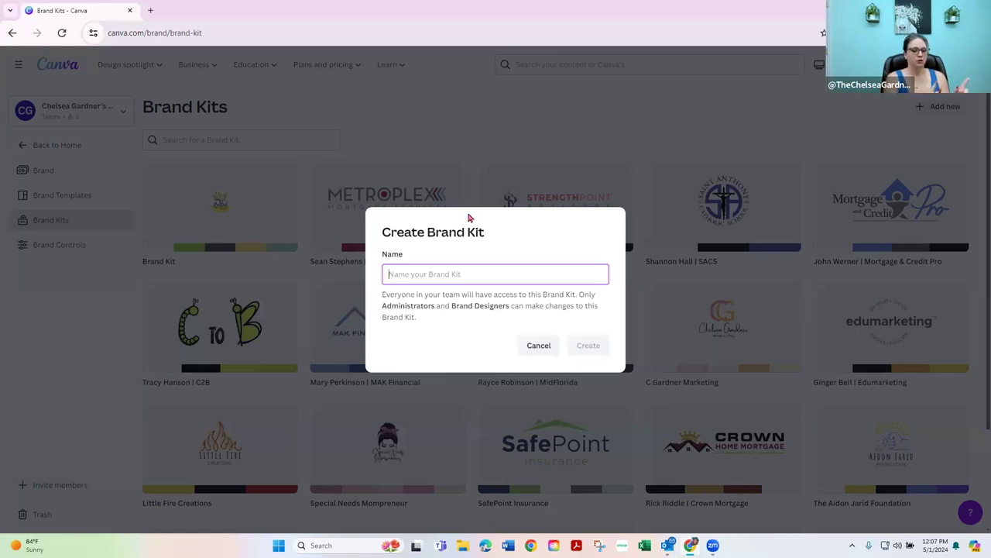
pyautogui.write('Che')
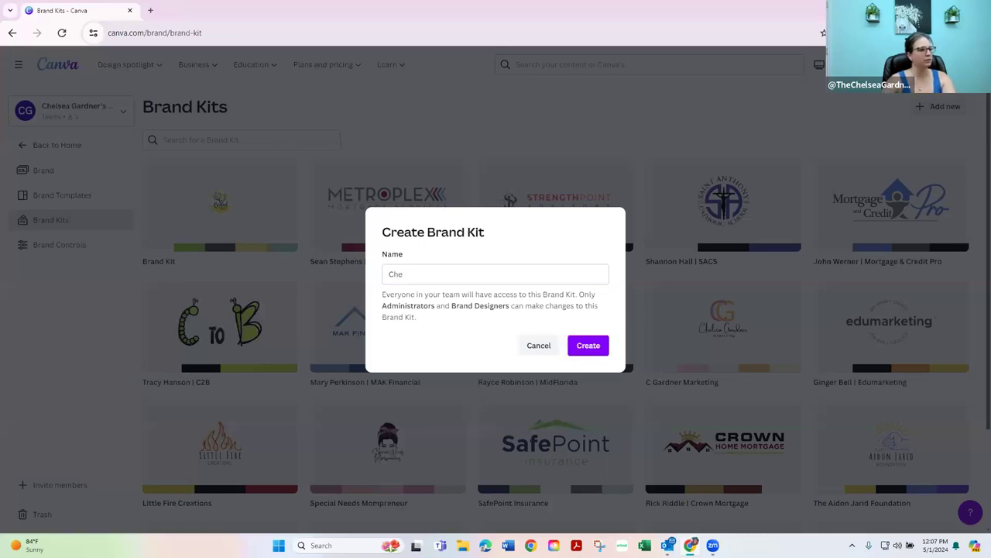
pyautogui.write('lsea Ga')
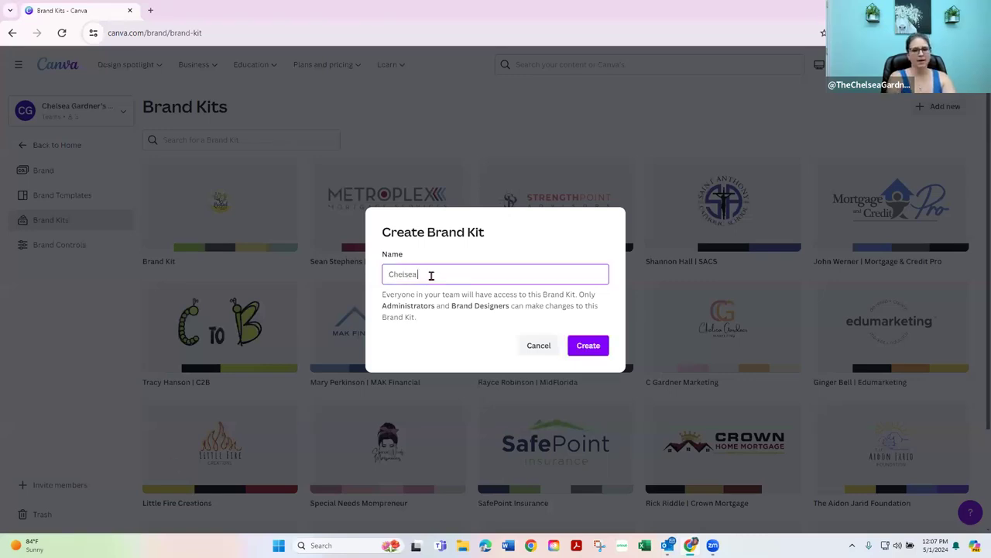
pyautogui.press('BackSpace')
pyautogui.press('BackSpace')
pyautogui.press('BackSpace')
pyautogui.write('Gardner')
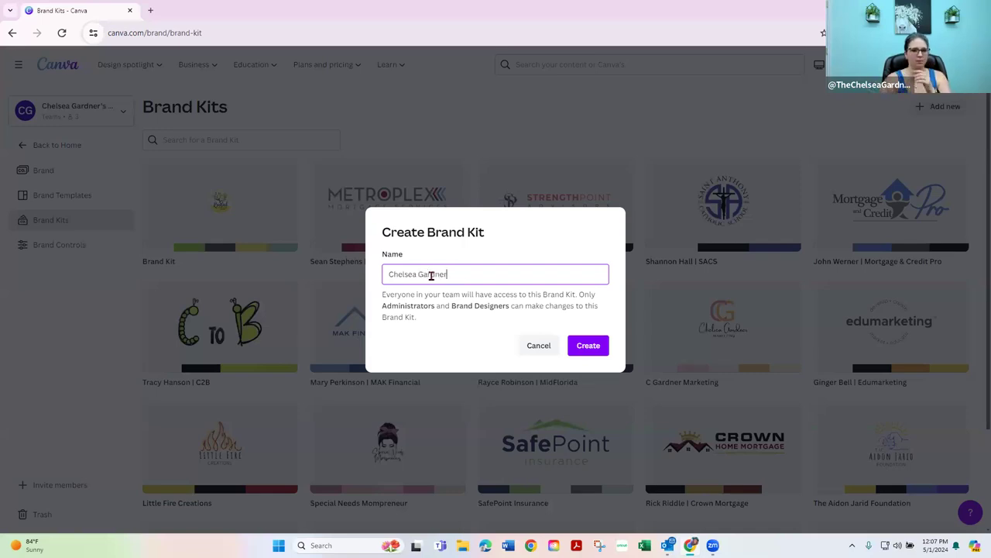
pyautogui.click(585, 350)
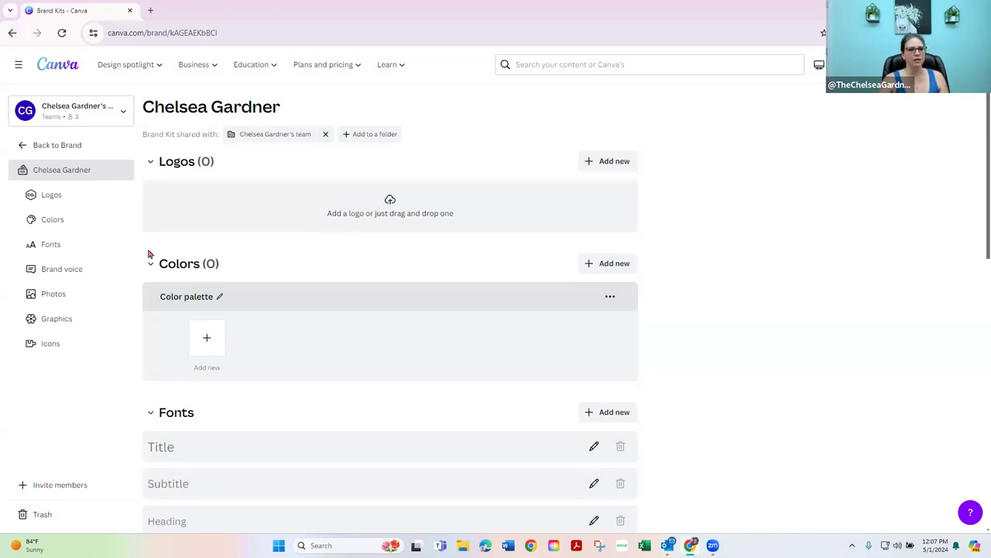
# Step: Upload the logo CG Marketing.png from the CGM Logo folder inside the marketing folder on the desktop to the new brand kit
pyautogui.click(390, 215)
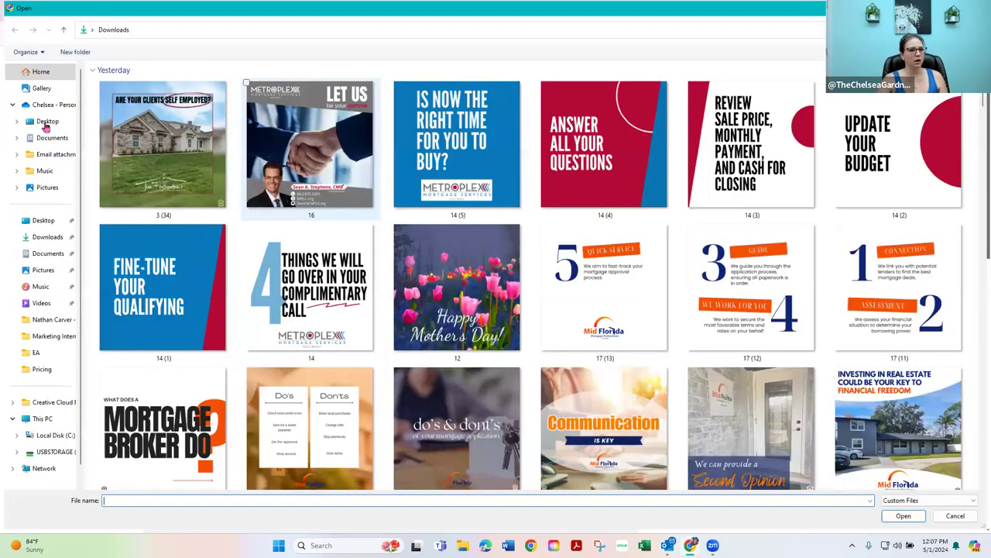
pyautogui.click(46, 122)
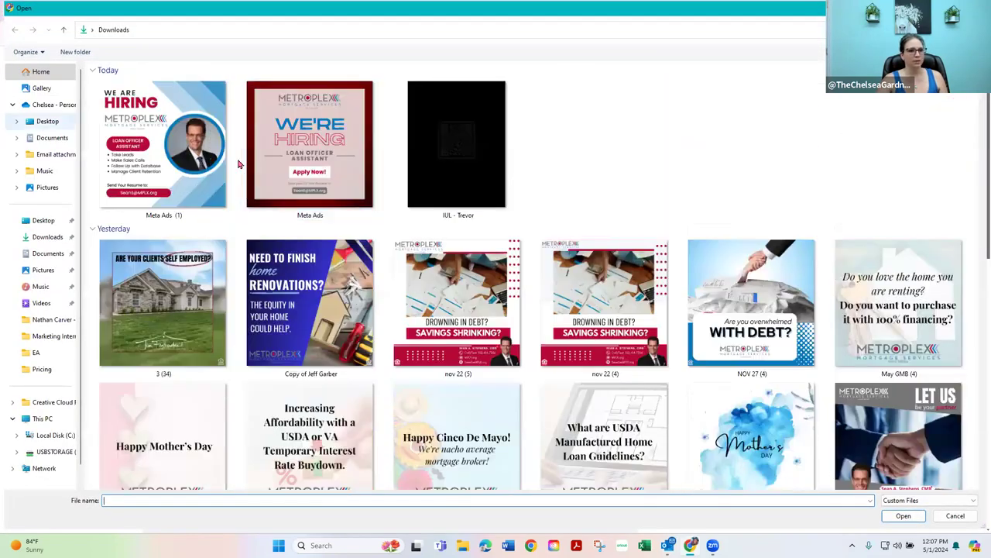
pyautogui.doubleClick(225, 101)
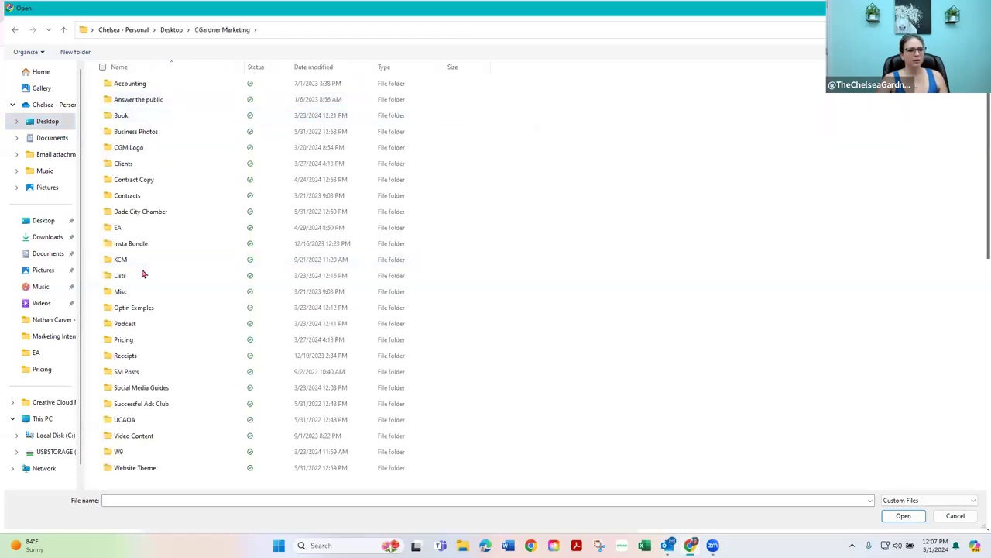
pyautogui.click(148, 149)
pyautogui.doubleClick(148, 149)
pyautogui.click(175, 97)
pyautogui.click(900, 517)
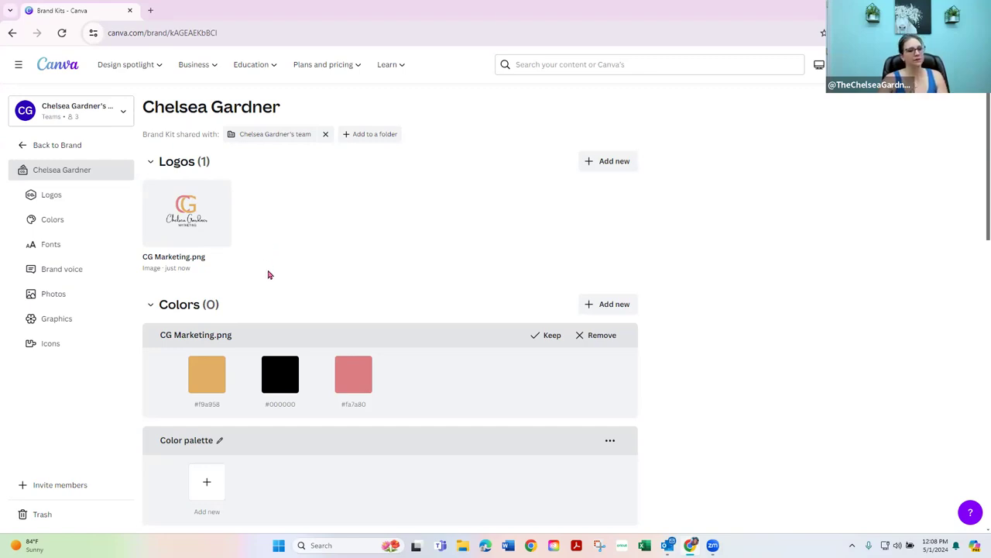
# Step: Keep the suggested color palette extracted from CG Marketing.png in the brand kit
pyautogui.scroll(-1, 268, 274)
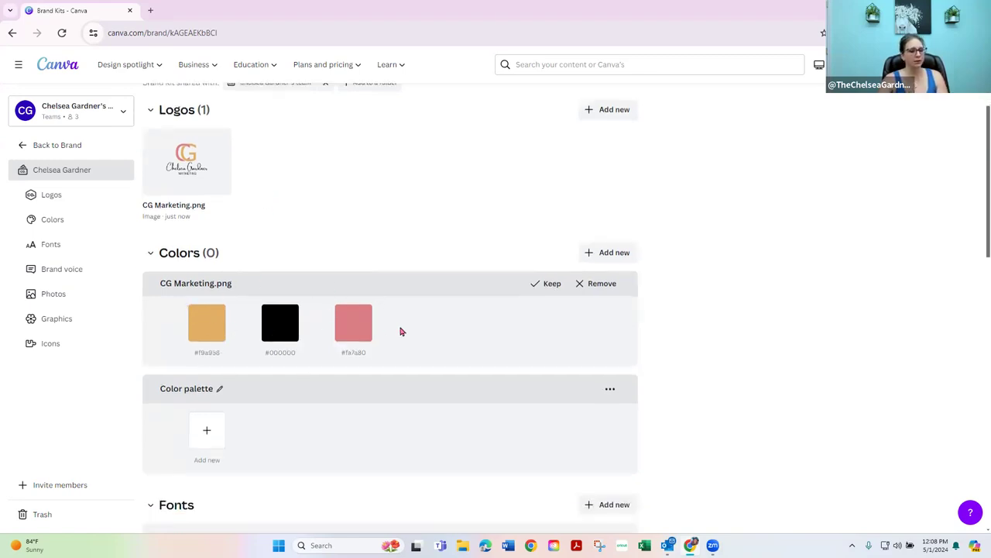
pyautogui.moveTo(175, 150)
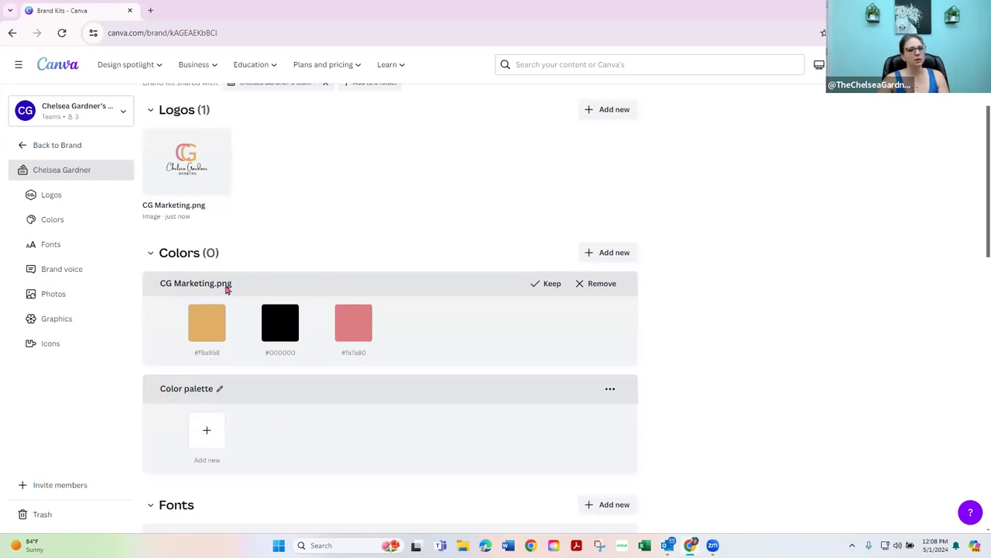
pyautogui.click(550, 285)
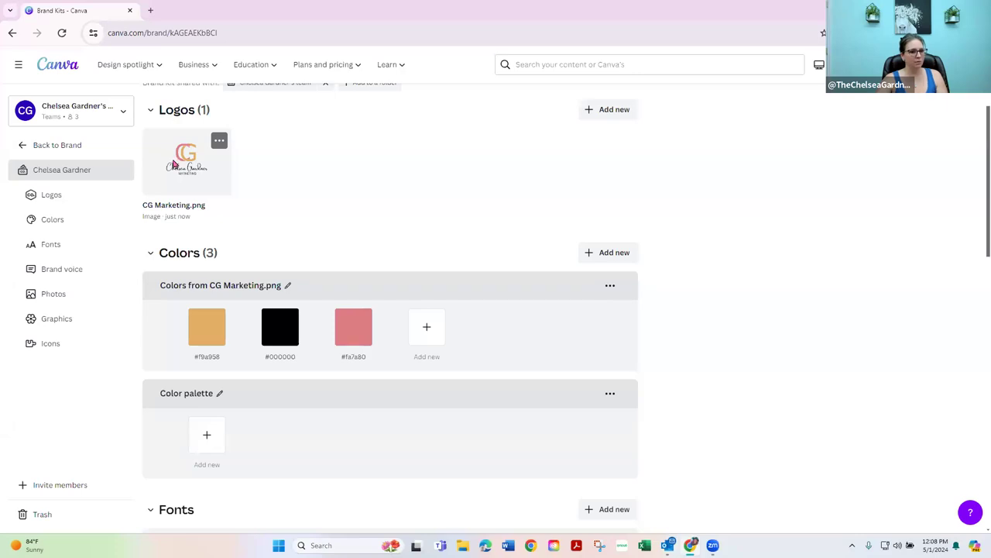
# Step: Look through the new brand kit's logo, color, font, brand voice, photo, graphic and icon sections
pyautogui.scroll(-3, 412, 336)
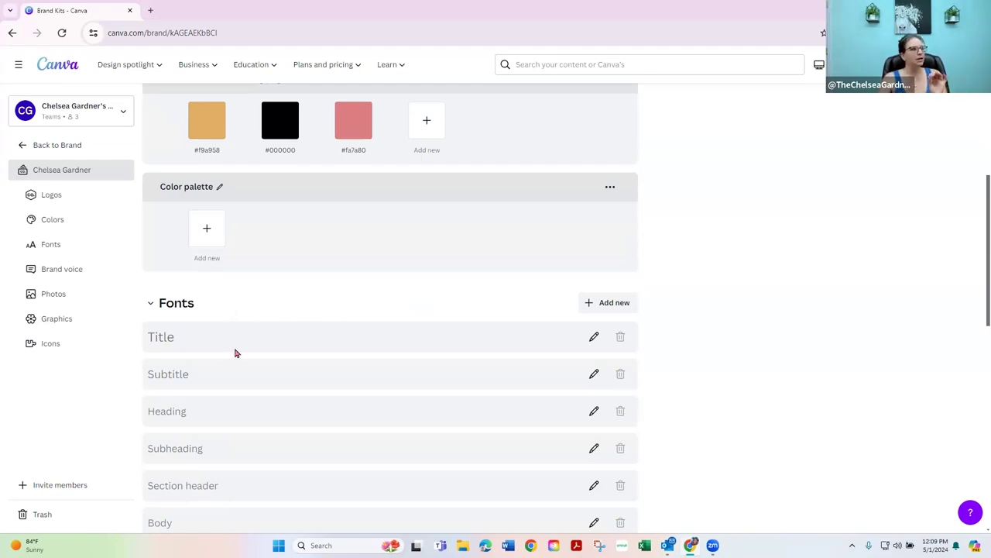
pyautogui.scroll(-2, 236, 356)
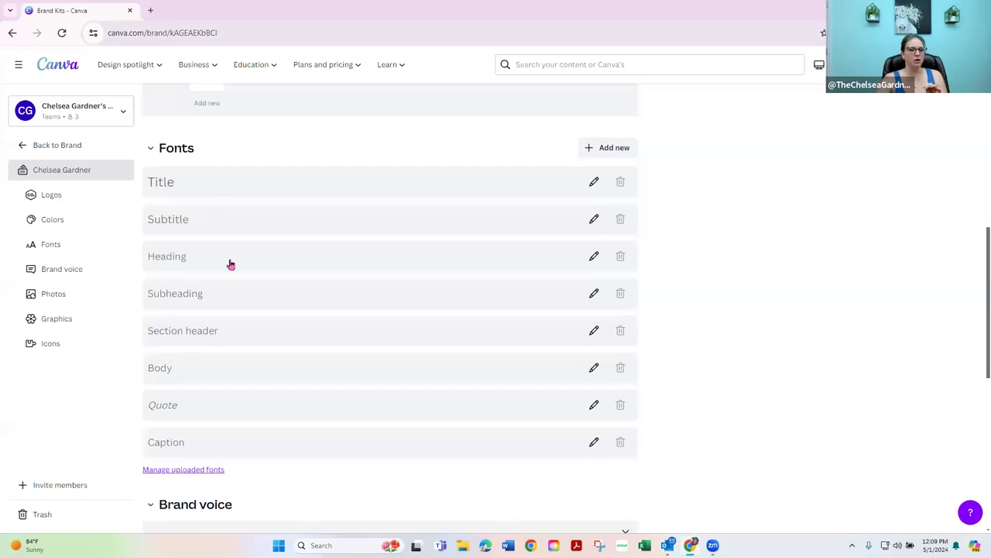
pyautogui.scroll(5, 237, 287)
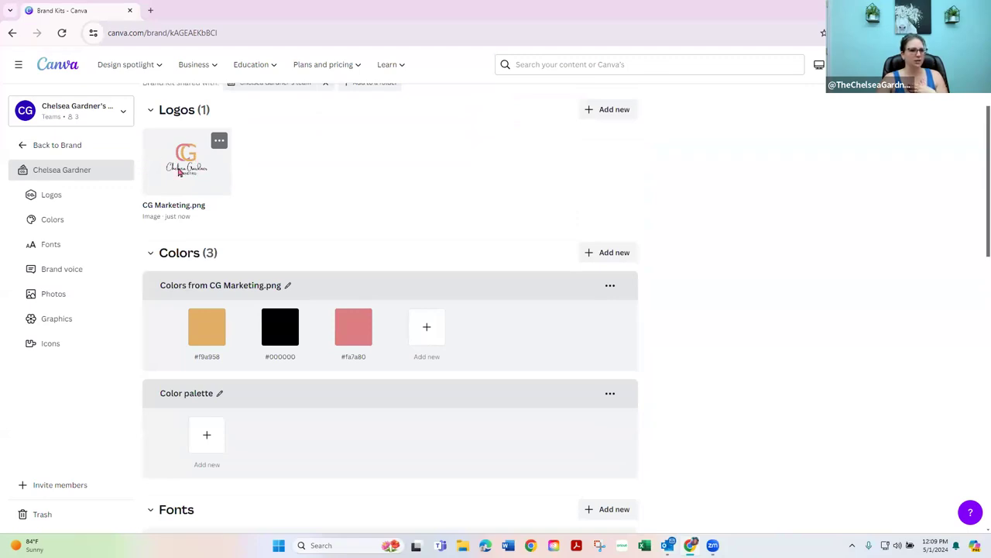
pyautogui.scroll(-5, 317, 225)
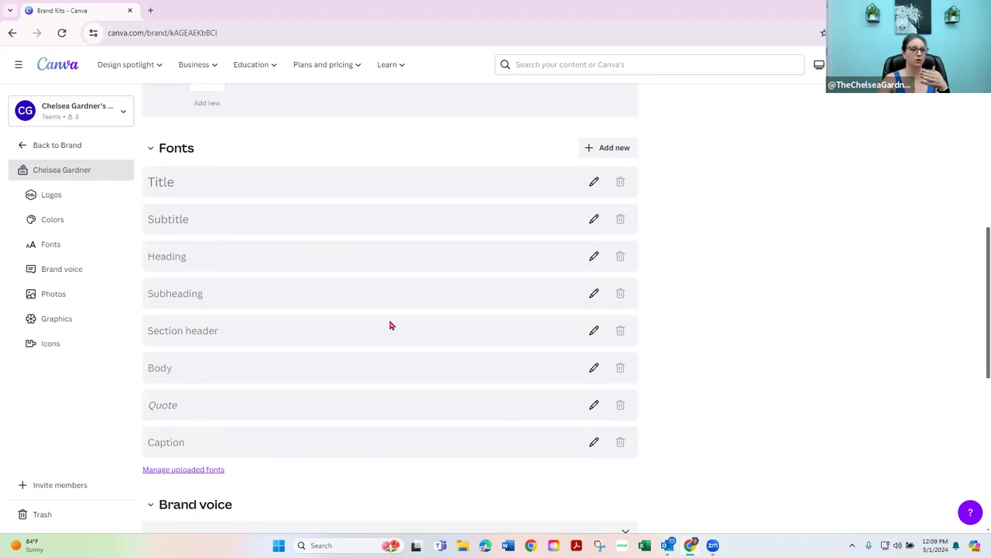
pyautogui.scroll(-4, 387, 324)
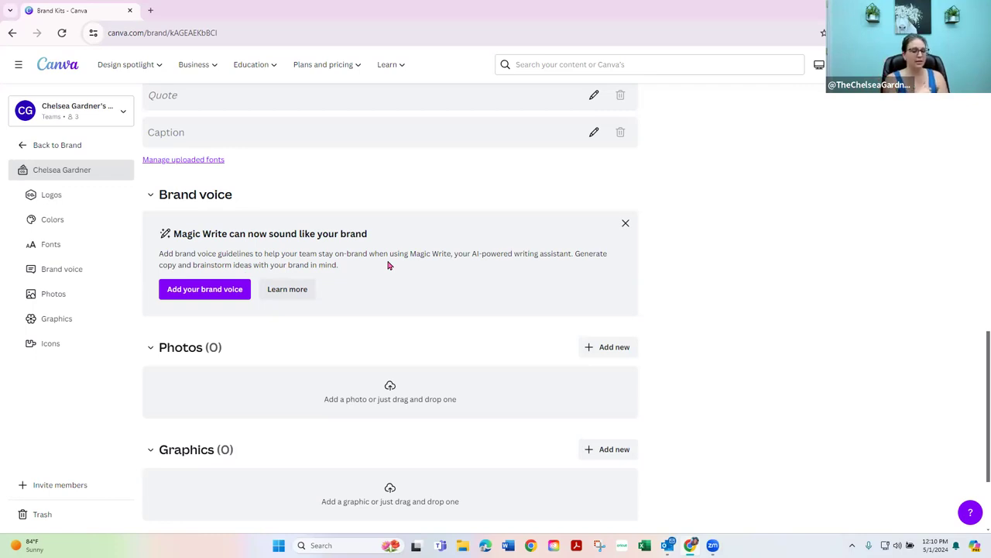
pyautogui.scroll(-2, 391, 265)
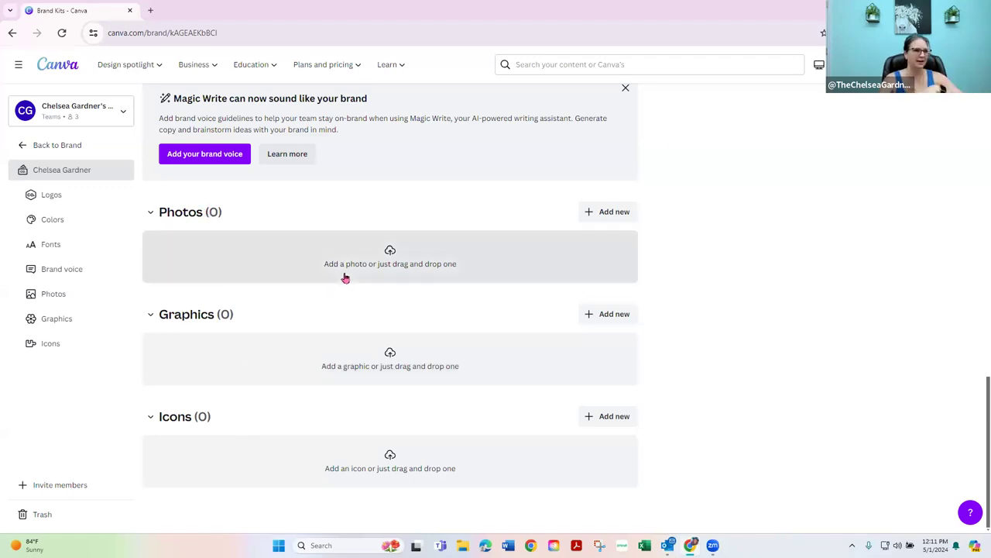
pyautogui.scroll(10, 413, 277)
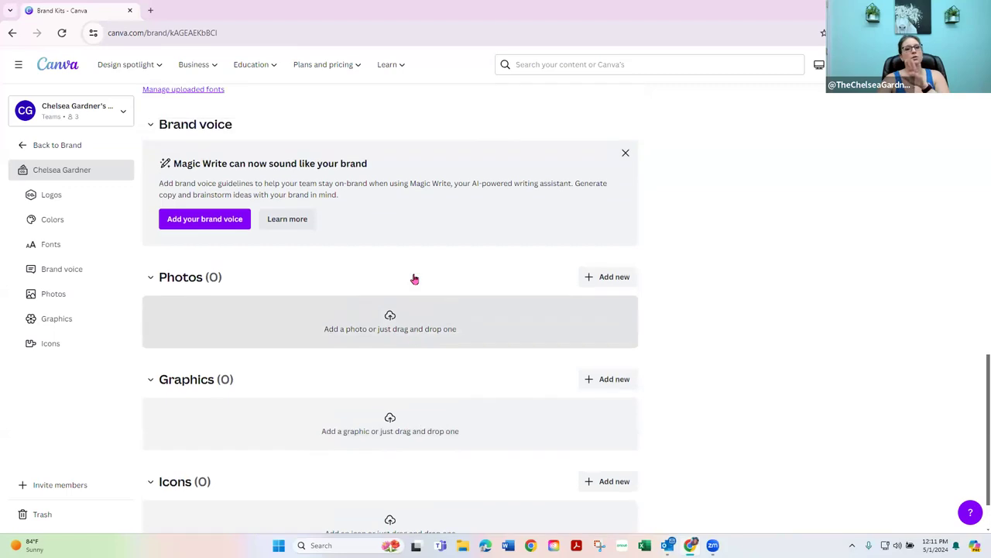
pyautogui.scroll(2, 308, 244)
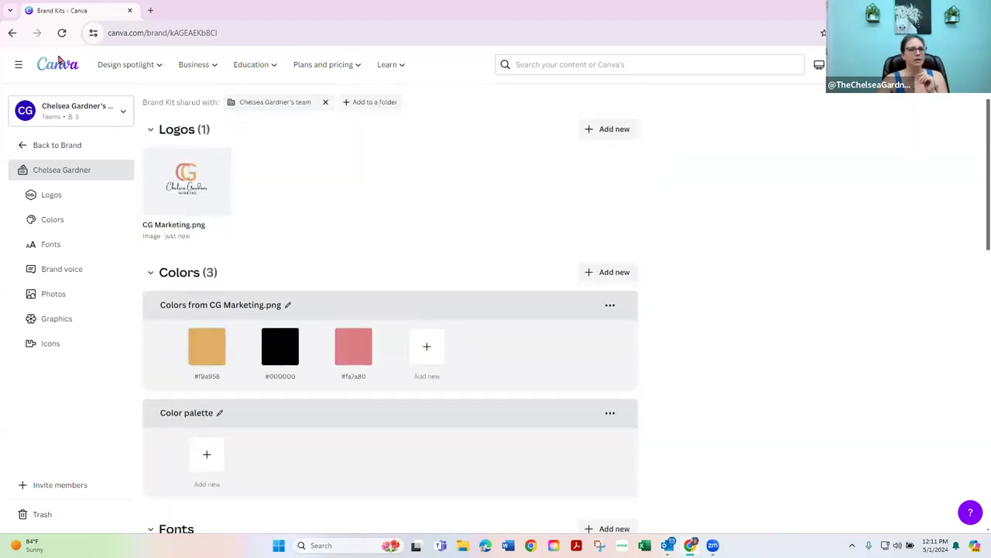
# Step: Open the existing C Gardner Marketing brand kit and go through its logos and color palettes
pyautogui.click(12, 32)
pyautogui.click(796, 267)
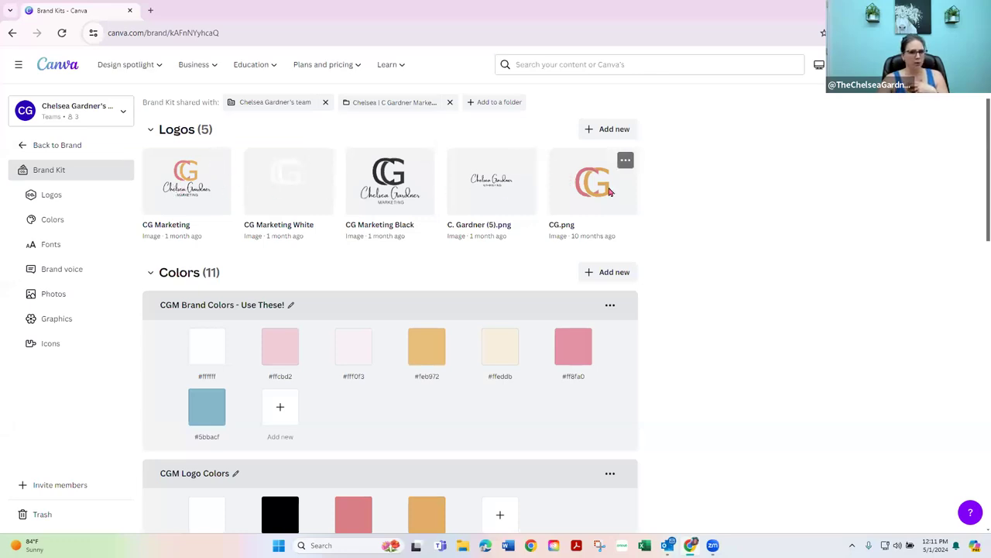
pyautogui.scroll(-2, 446, 260)
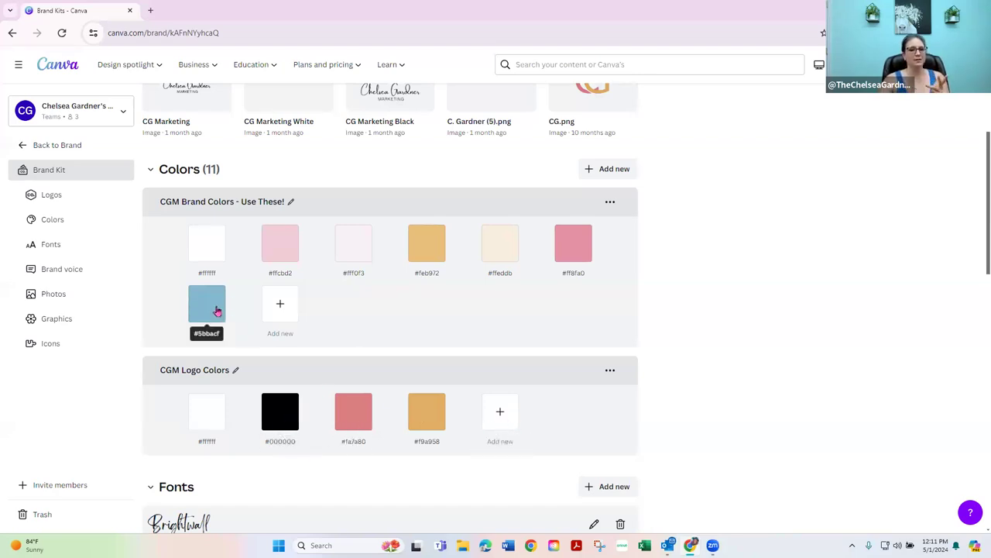
pyautogui.scroll(1, 278, 167)
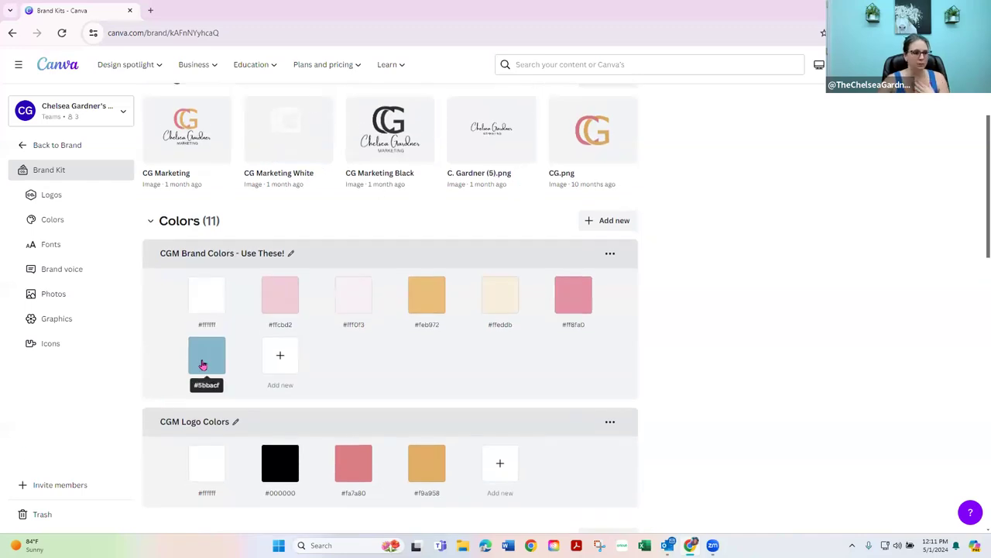
pyautogui.scroll(-2, 207, 369)
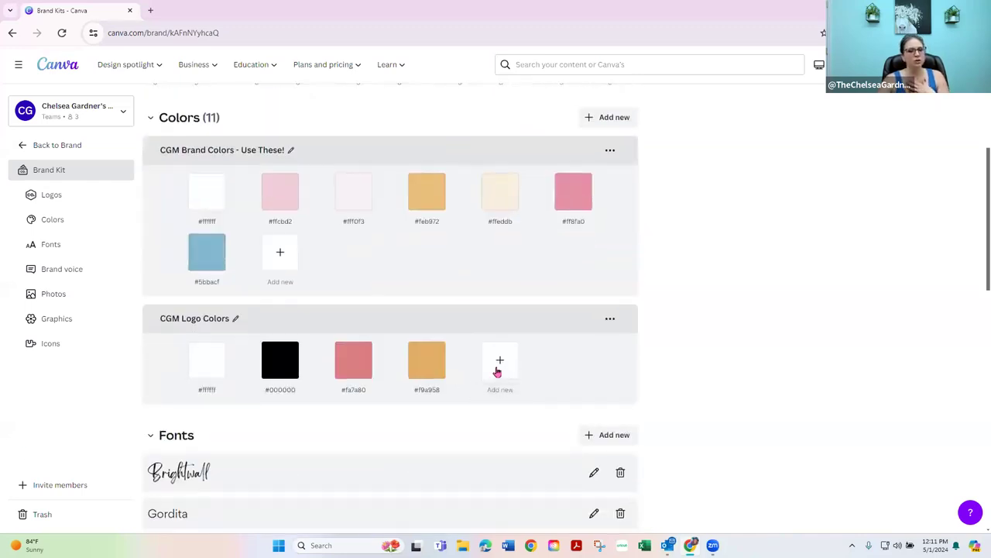
# Step: Add a new solid purple-pink color, #CF70AC, to the CGM Logo Colors palette
pyautogui.click(486, 362)
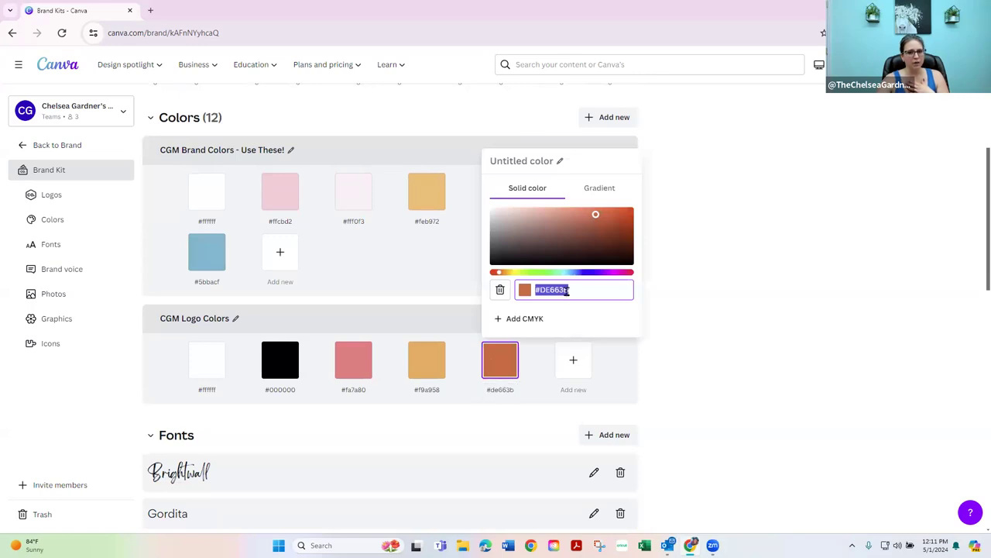
pyautogui.moveTo(571, 290); pyautogui.dragTo(541, 290)
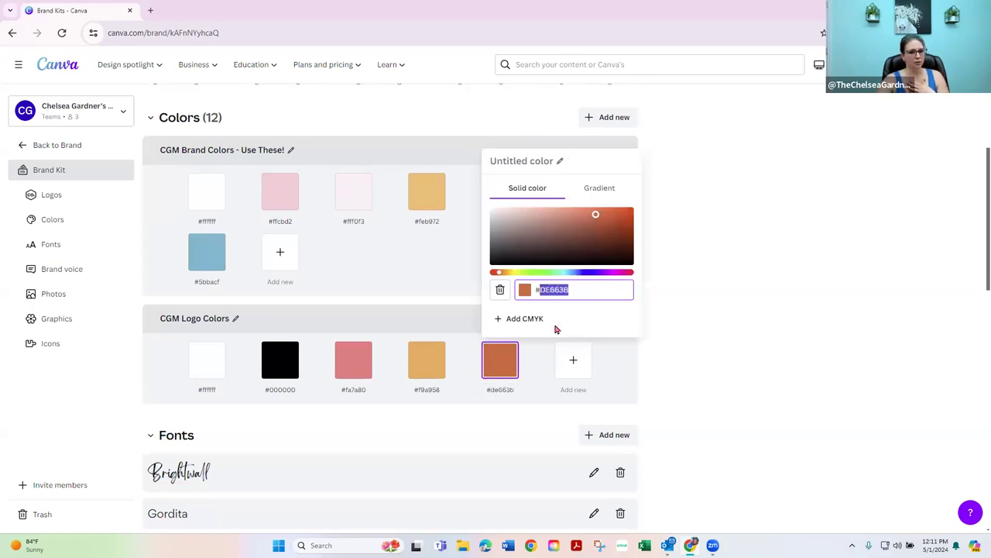
pyautogui.write('1A2E6B')
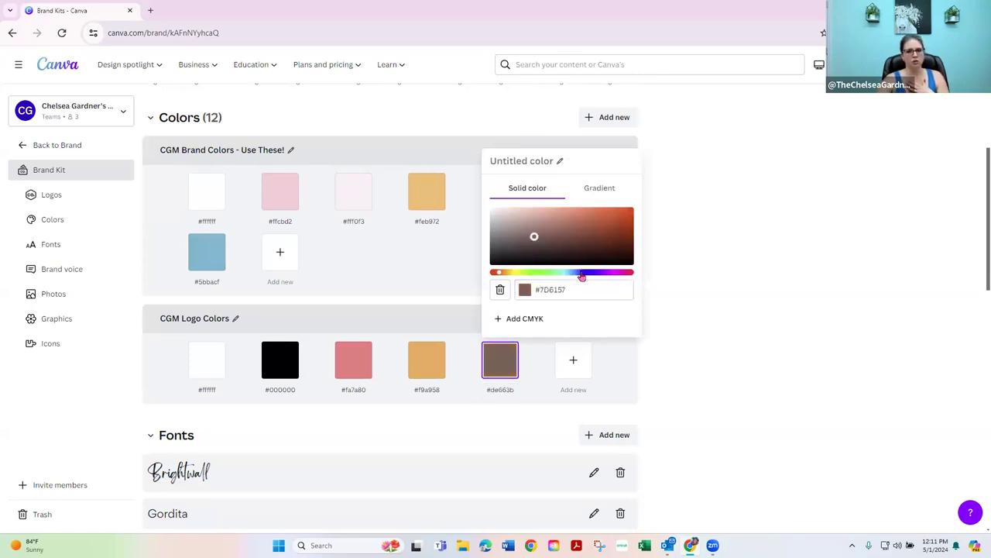
pyautogui.moveTo(565, 226); pyautogui.dragTo(520, 230)
pyautogui.click(602, 273)
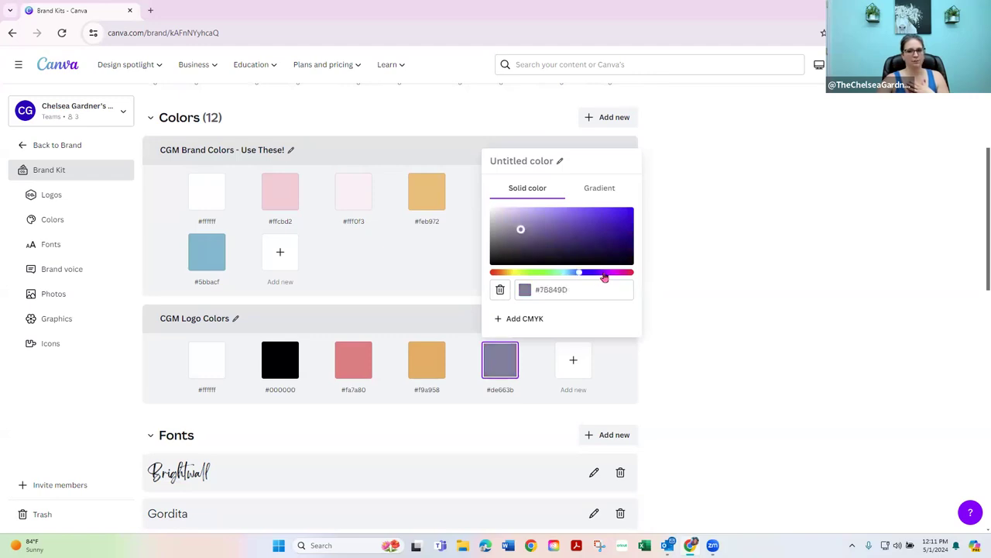
pyautogui.click(564, 243)
pyautogui.moveTo(564, 243); pyautogui.dragTo(555, 217)
pyautogui.click(616, 272)
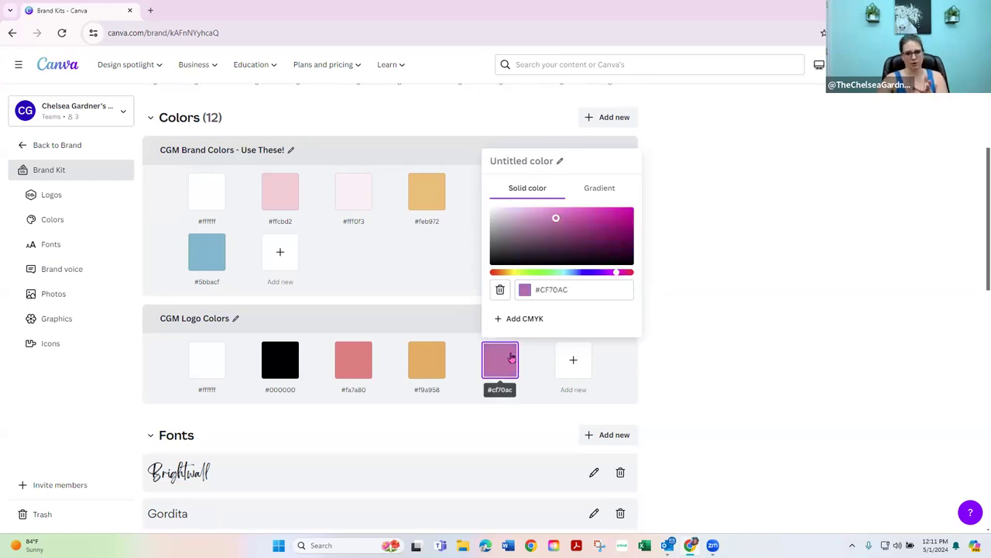
pyautogui.click(607, 371)
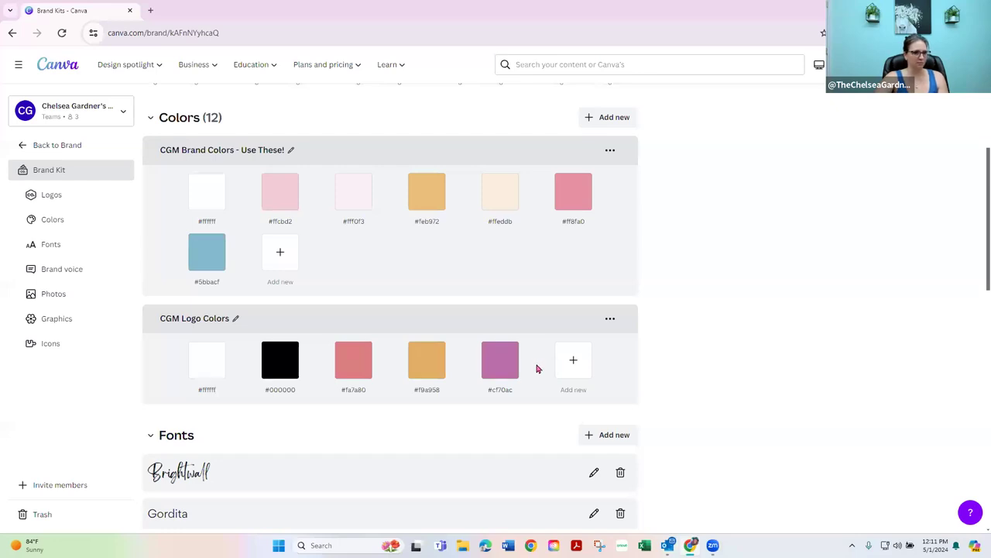
pyautogui.click(488, 364)
pyautogui.click(664, 361)
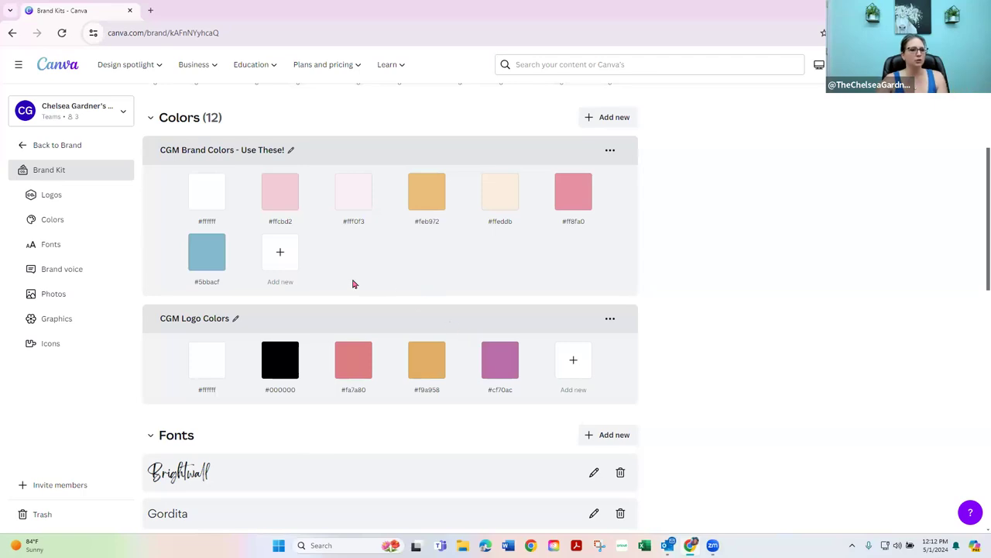
# Step: Look through the C Gardner Marketing kit's fonts, brand voice, photo, graphic and icon sections
pyautogui.scroll(-3, 361, 258)
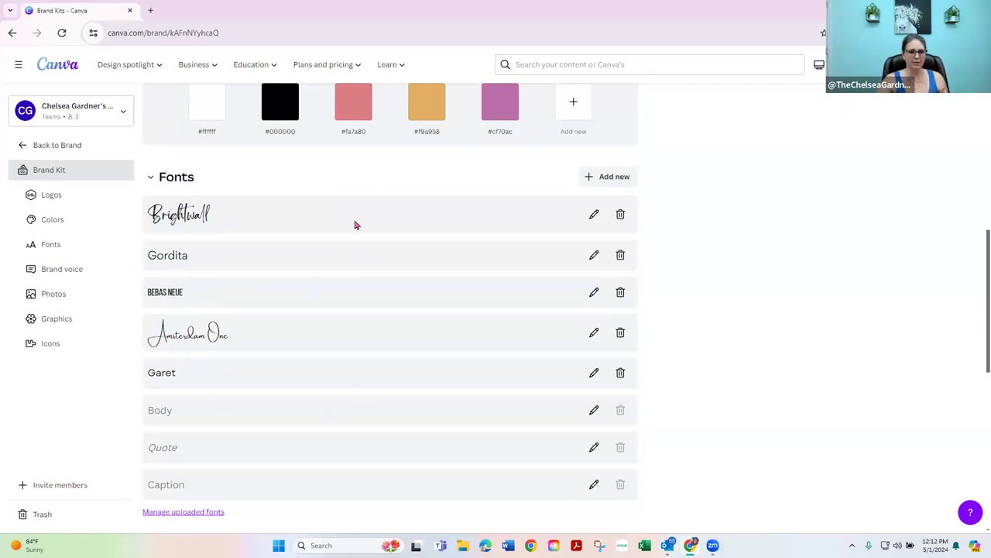
pyautogui.scroll(-4, 297, 379)
pyautogui.scroll(-2, 329, 349)
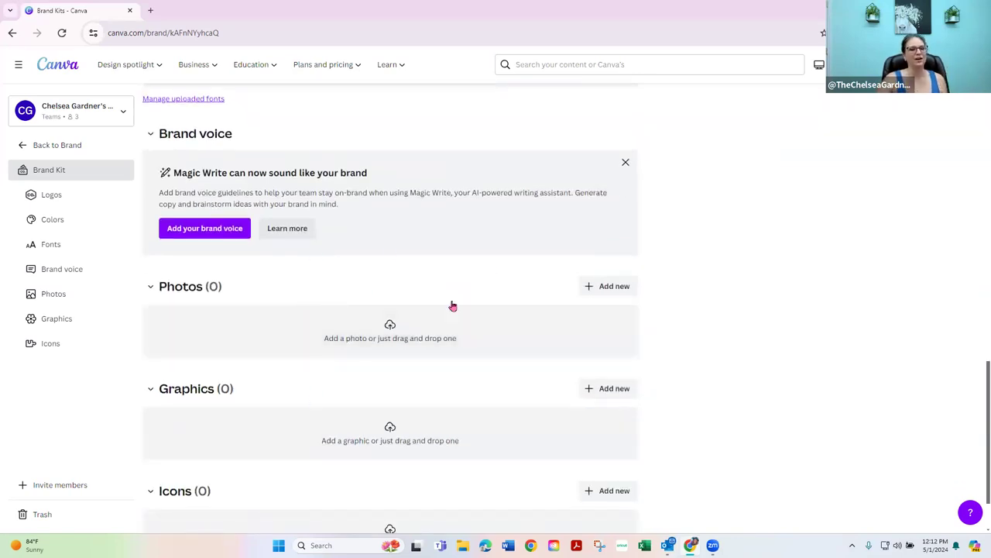
pyautogui.scroll(9, 269, 313)
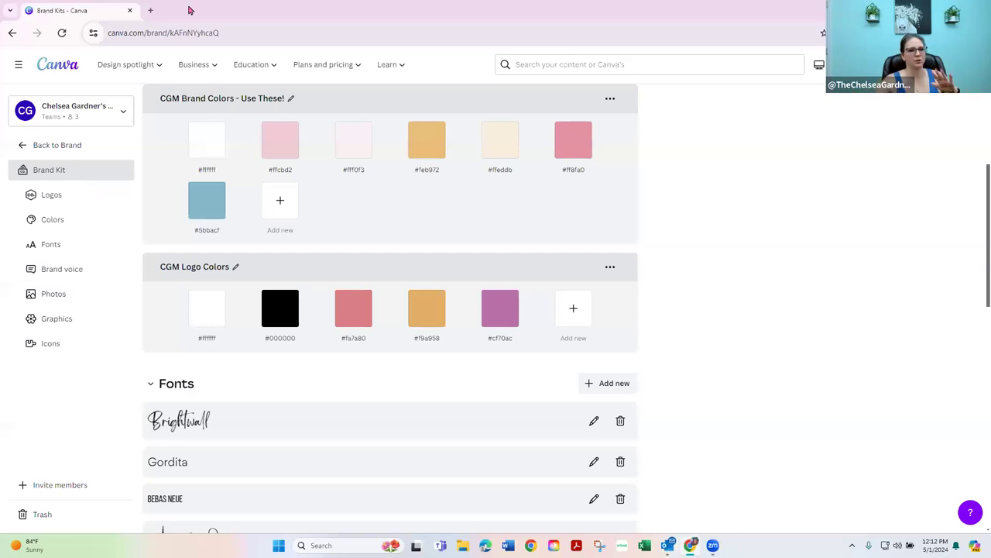
# Step: Return to the Canva home page and create a blank Instagram Post (Square) design, 1080 × 1080 px
pyautogui.click(19, 146)
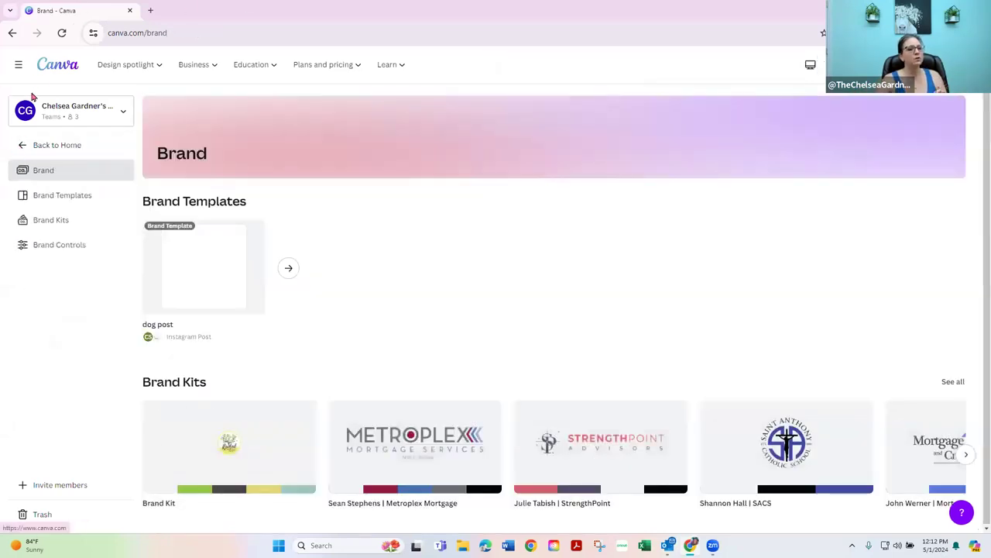
pyautogui.click(45, 62)
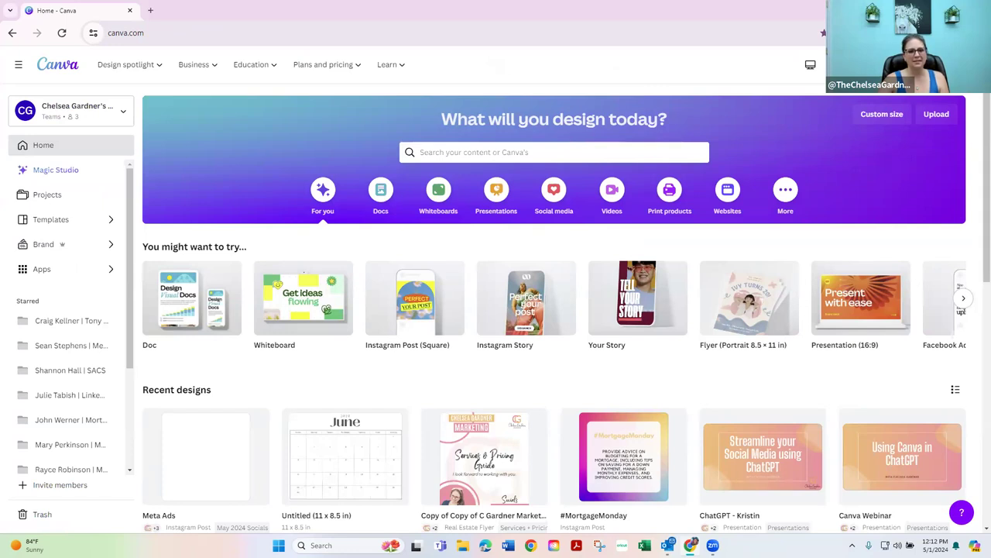
pyautogui.click(882, 114)
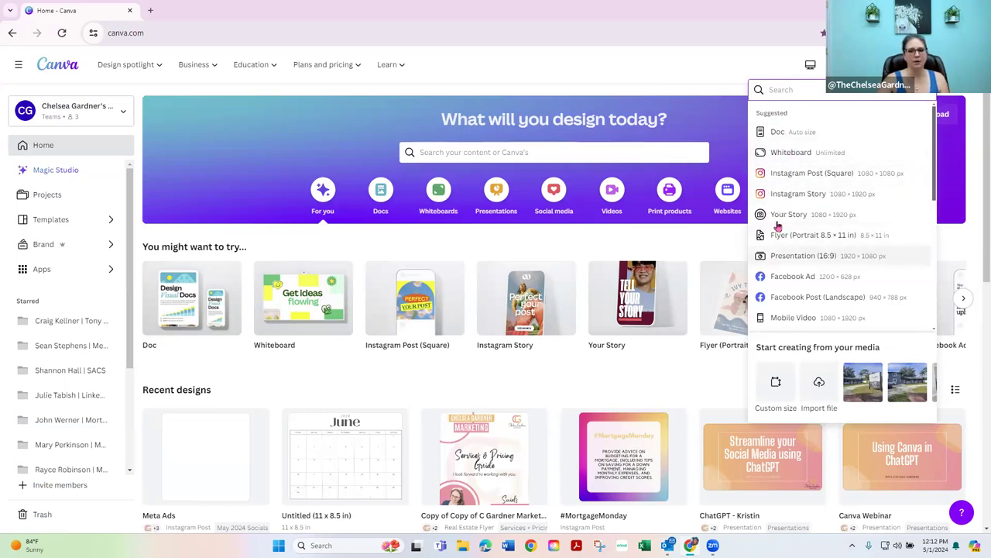
pyautogui.click(788, 179)
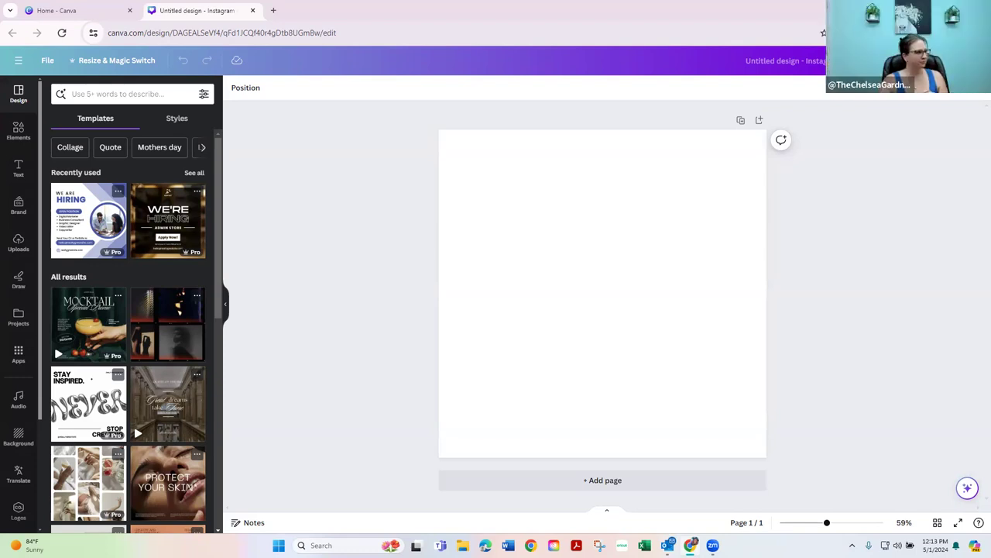
# Step: Search the custom-size design types on the home page for "instagram post" and return to the untitled Instagram design
pyautogui.click(75, 11)
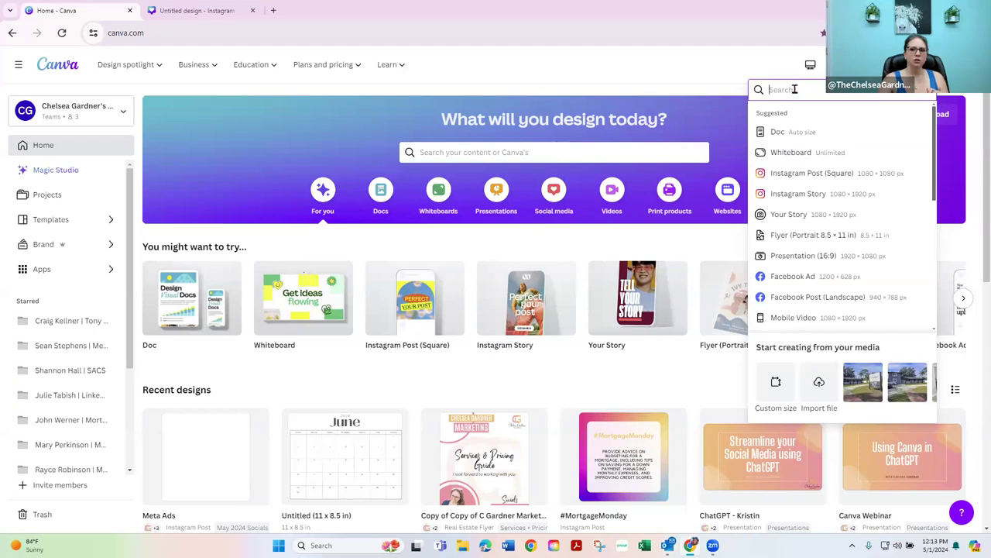
pyautogui.write('instagram post')
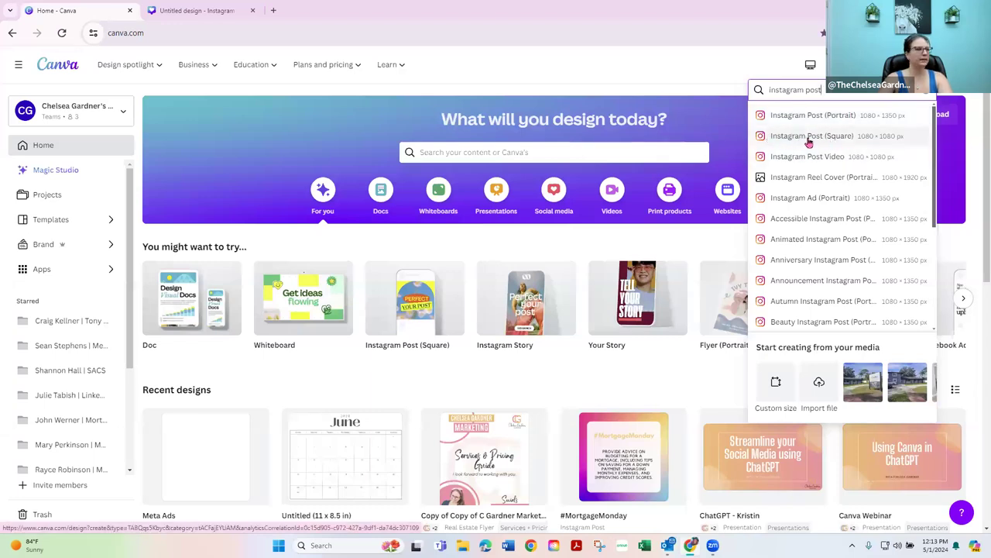
pyautogui.click(781, 141)
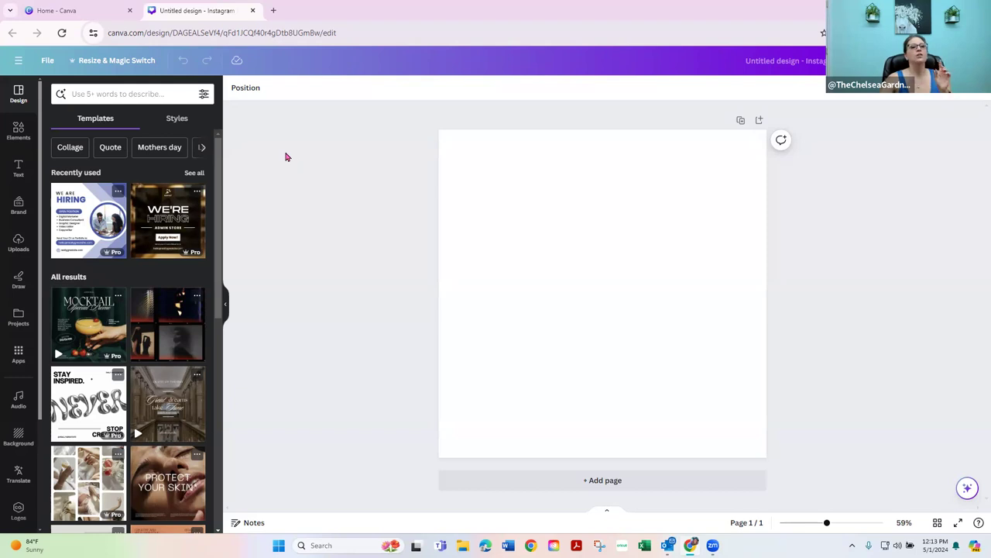
pyautogui.click(77, 9)
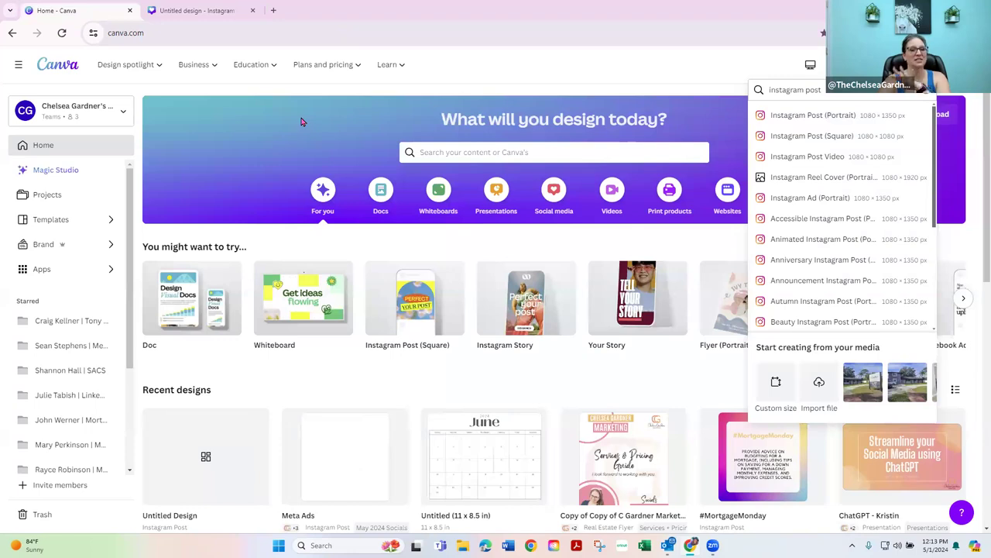
pyautogui.click(214, 11)
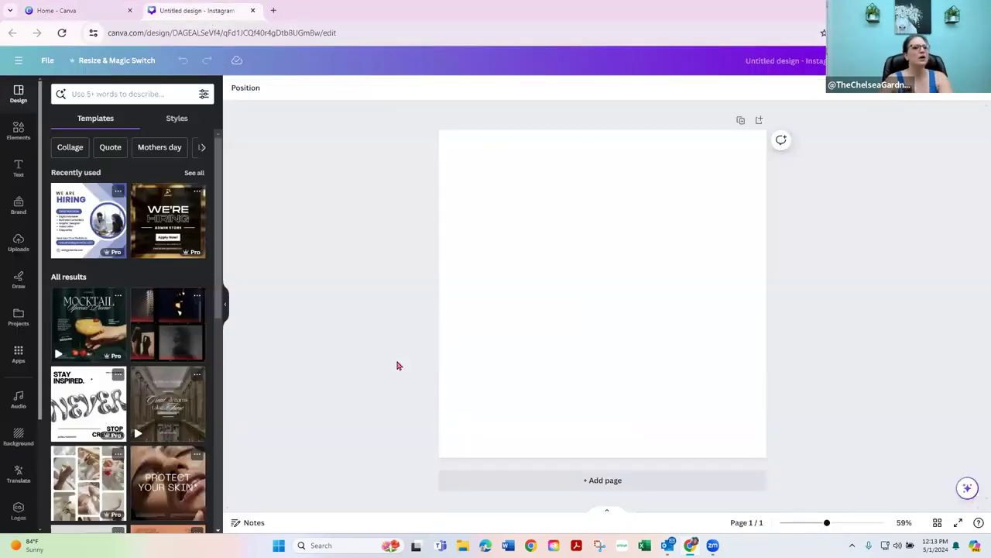
pyautogui.click(99, 8)
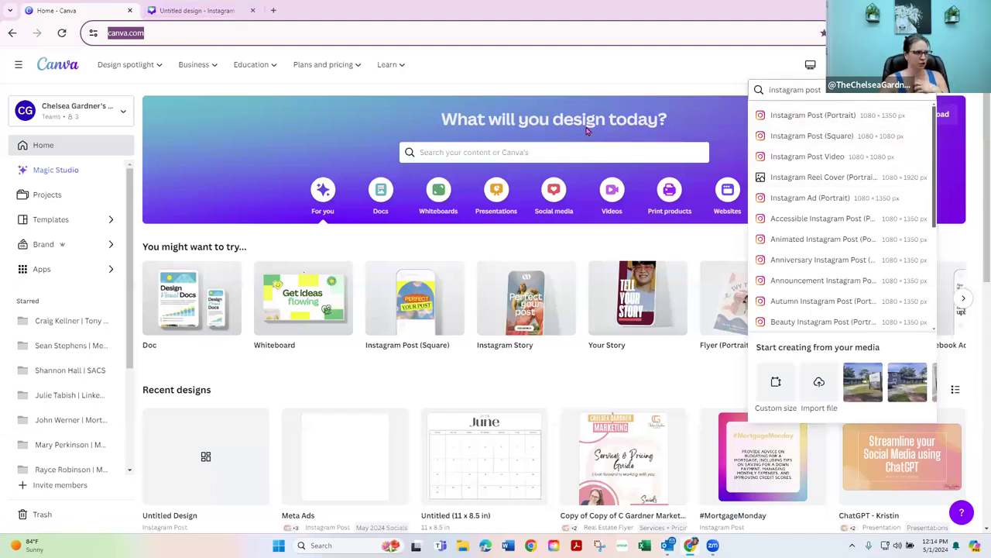
pyautogui.click(217, 7)
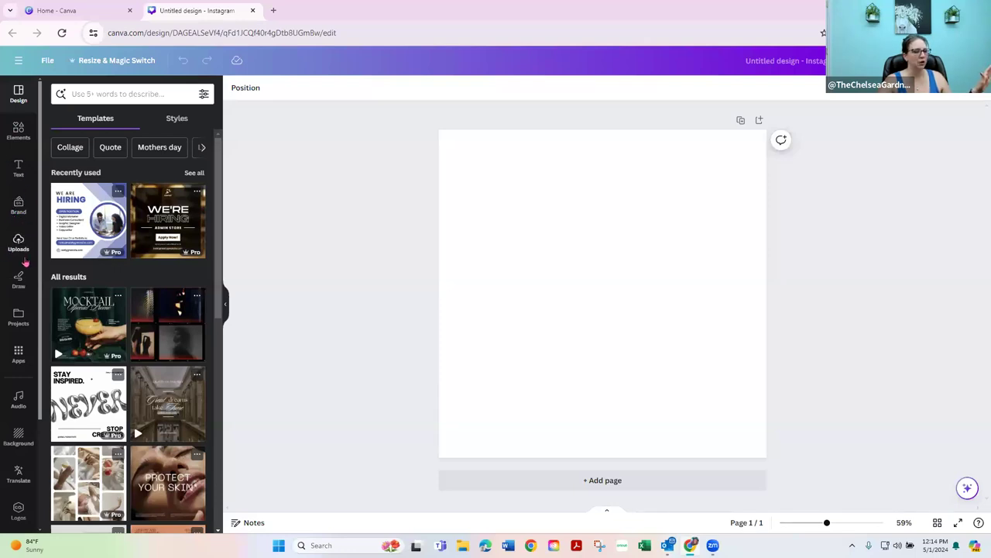
# Step: Switch the brand kit used in the design editor to C Gardner Marketing
pyautogui.click(17, 216)
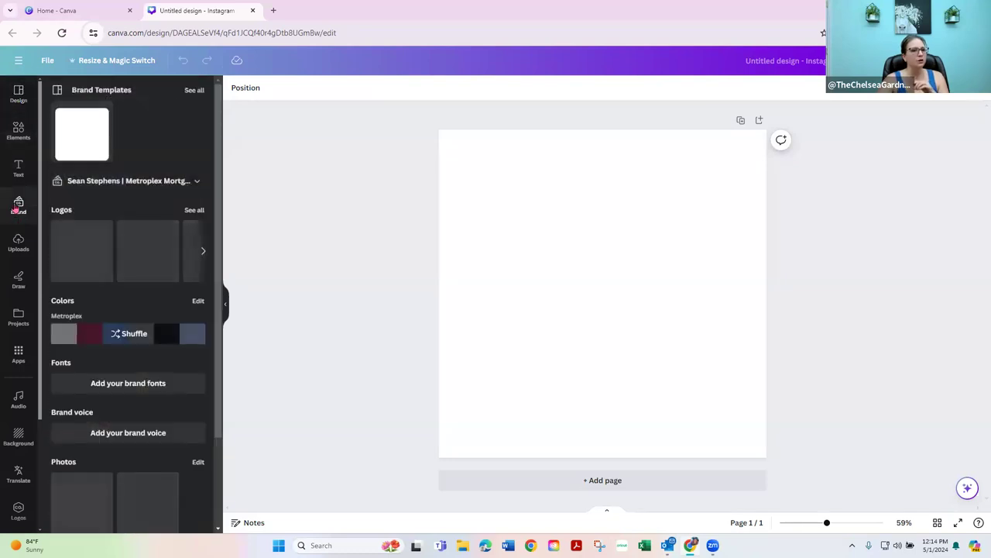
pyautogui.click(195, 183)
pyautogui.scroll(-5, 504, 268)
pyautogui.scroll(-2, 506, 270)
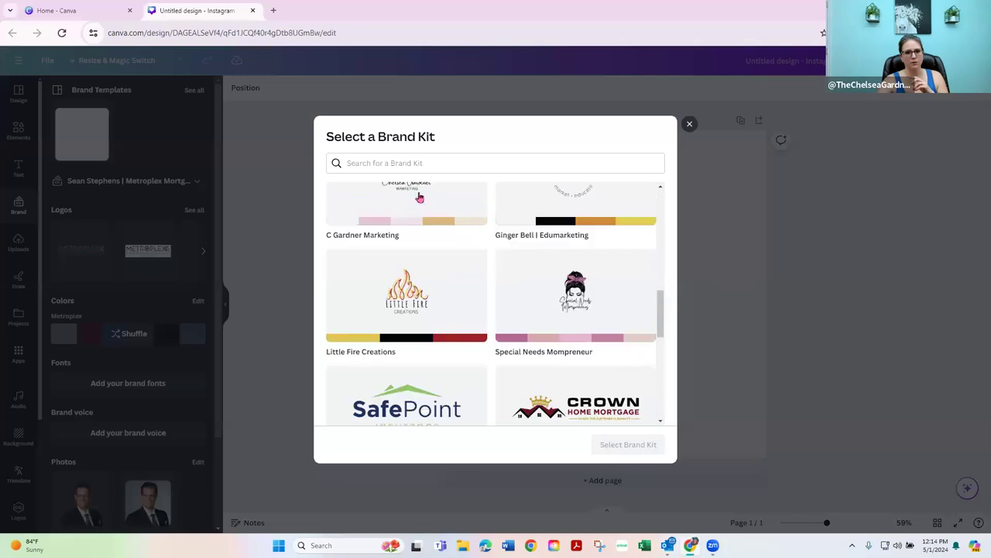
pyautogui.click(421, 197)
pyautogui.click(631, 443)
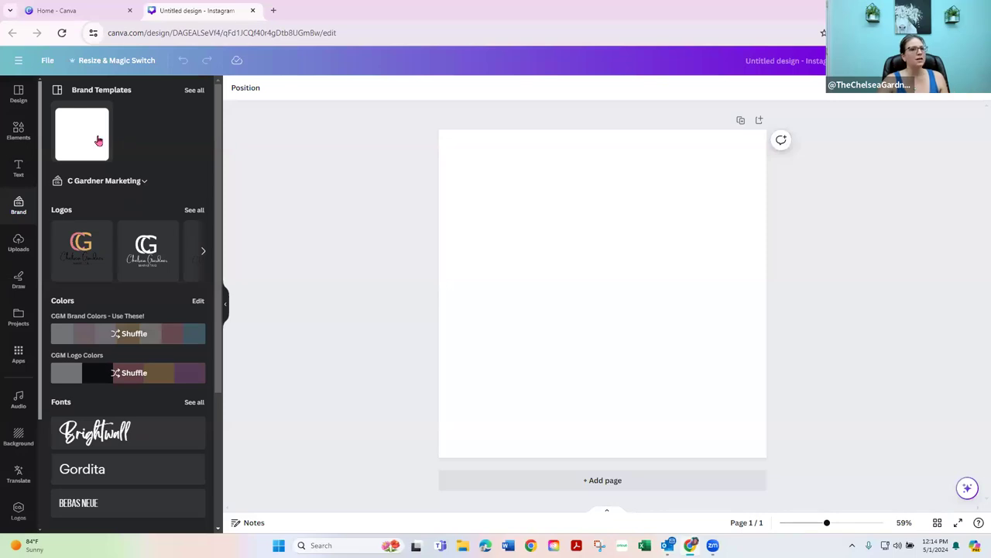
# Step: Look over the kit's assets, insert its full-color logo on the blank page, and delete that logo again
pyautogui.scroll(-3, 132, 310)
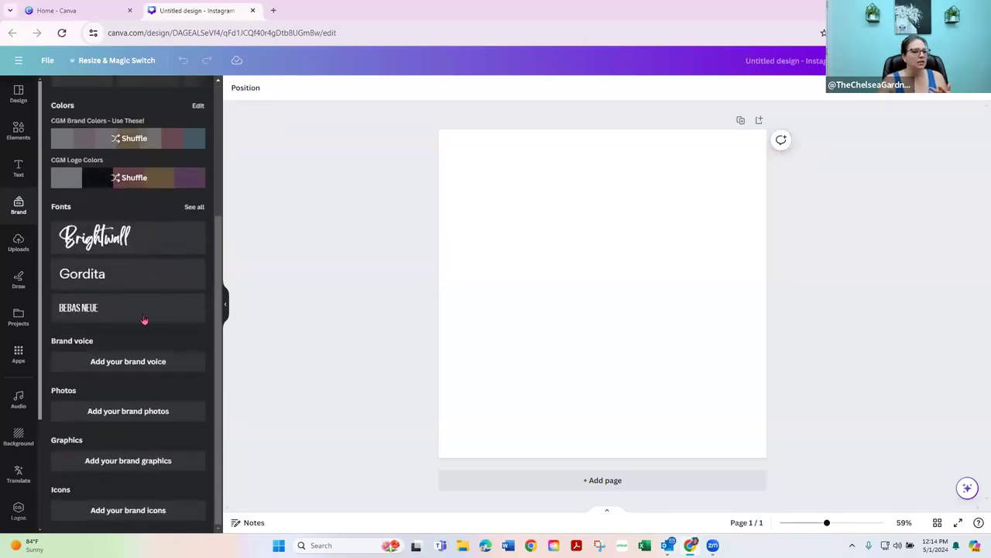
pyautogui.scroll(3, 144, 319)
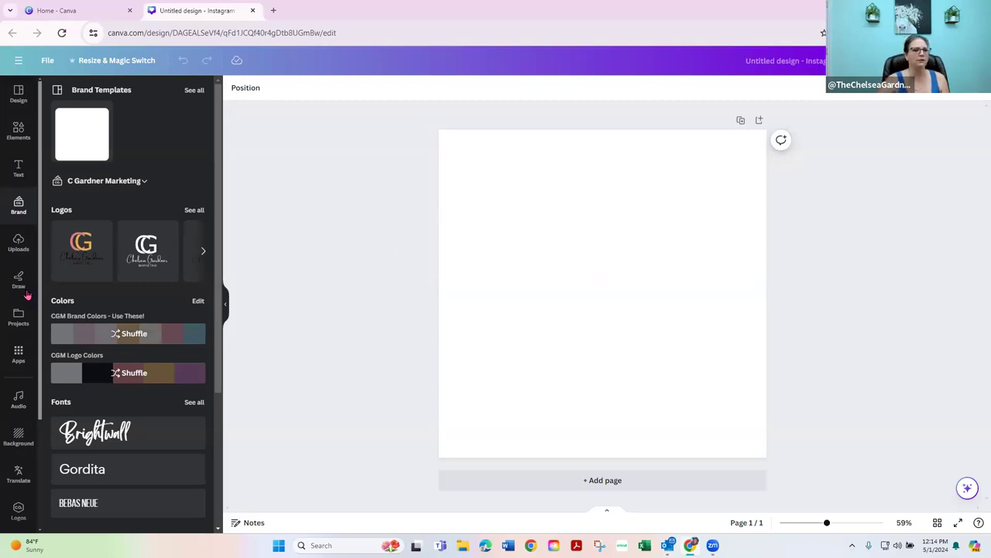
pyautogui.click(75, 248)
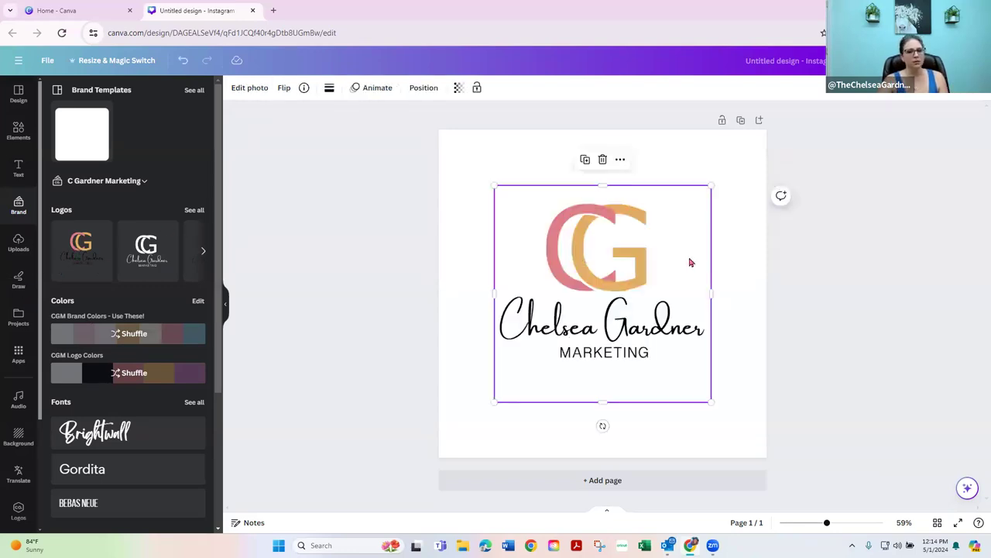
pyautogui.click(602, 159)
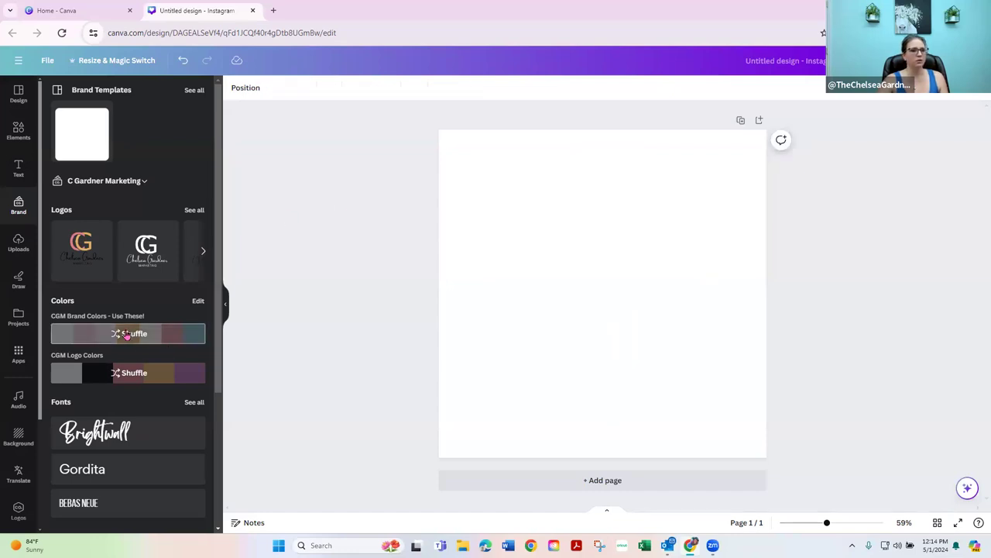
# Step: Select the blank page and review the brand kit's color palettes and fonts
pyautogui.click(662, 227)
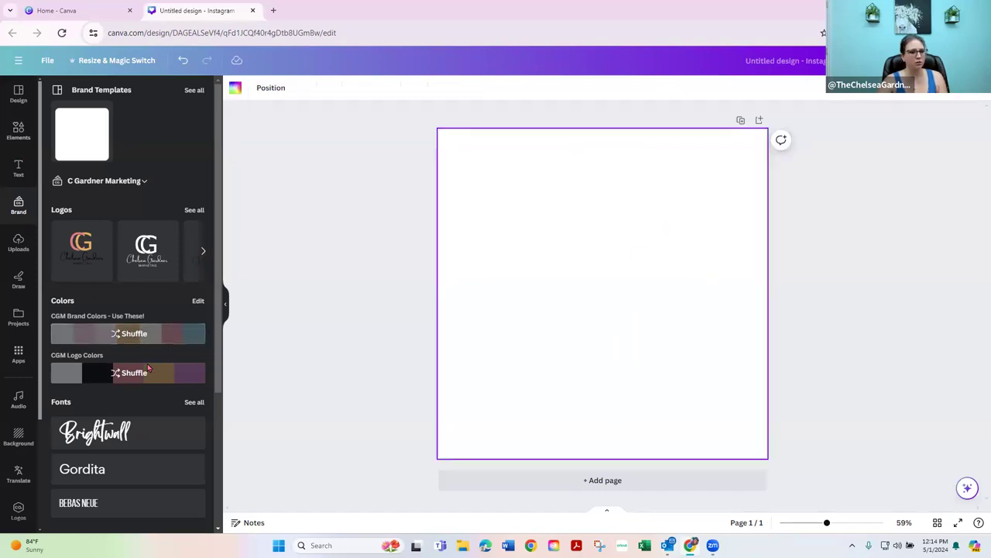
pyautogui.scroll(-2, 106, 424)
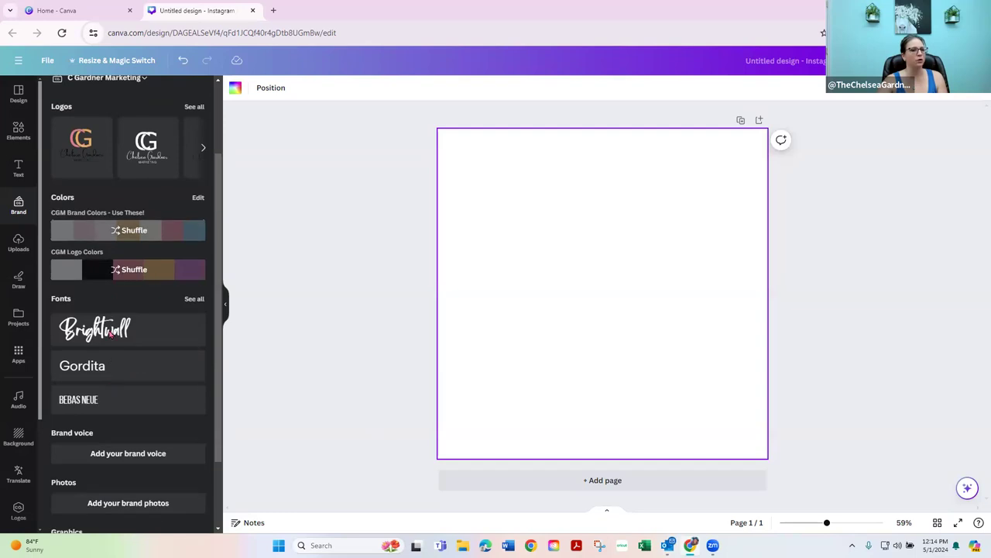
pyautogui.scroll(2, 118, 364)
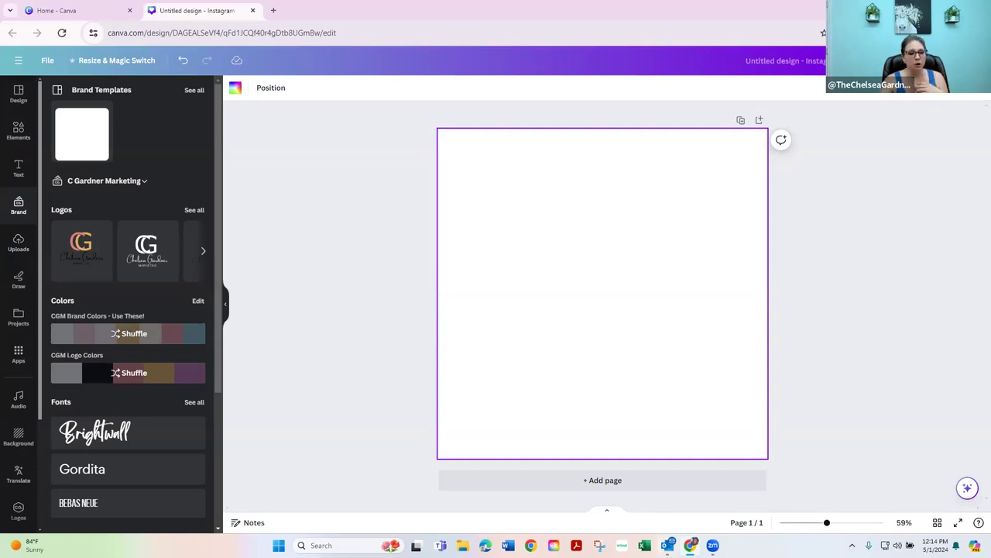
pyautogui.moveTo(668, 545)
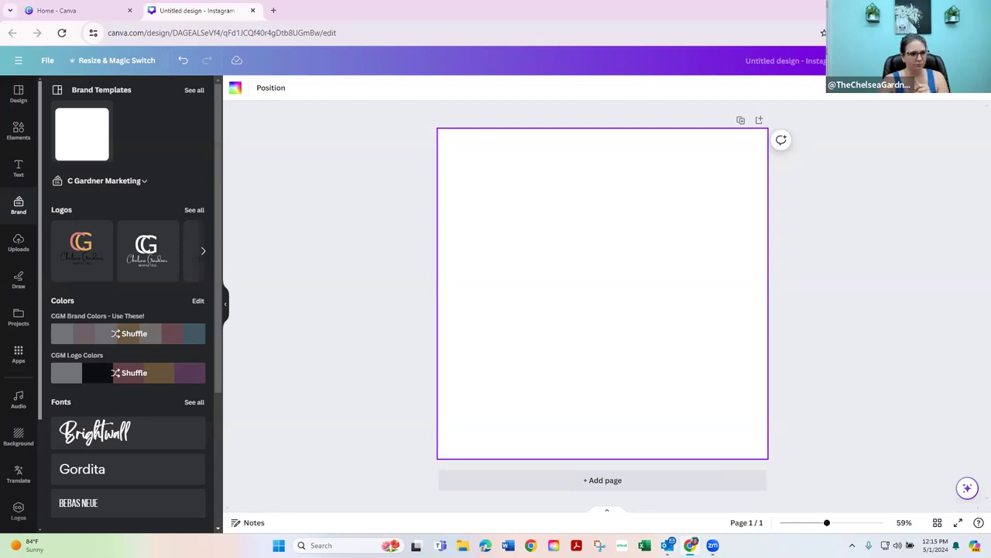
# Step: Upload the logo files CG Marketing, Untitled design (49) and Untitled design (50) from the CGM Logo folder
pyautogui.click(19, 244)
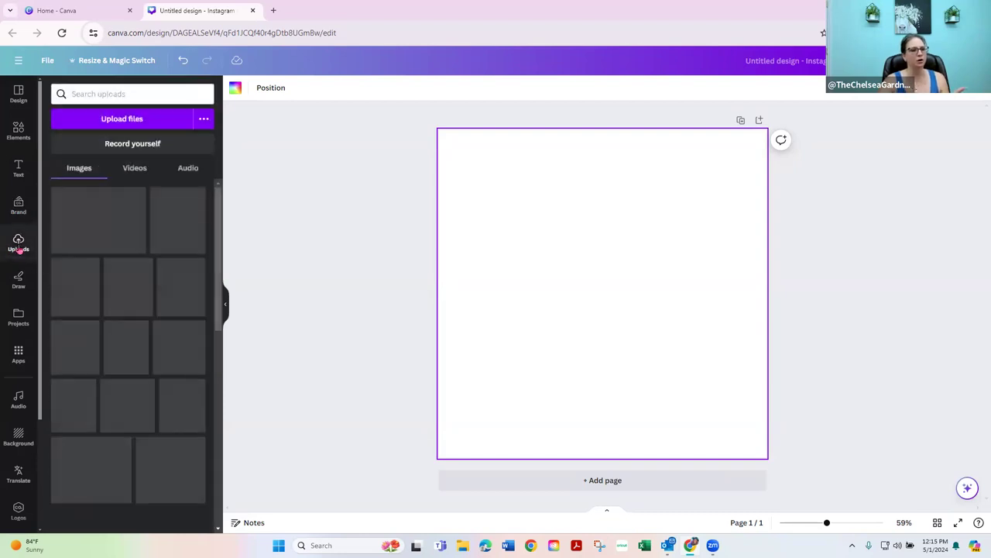
pyautogui.click(114, 123)
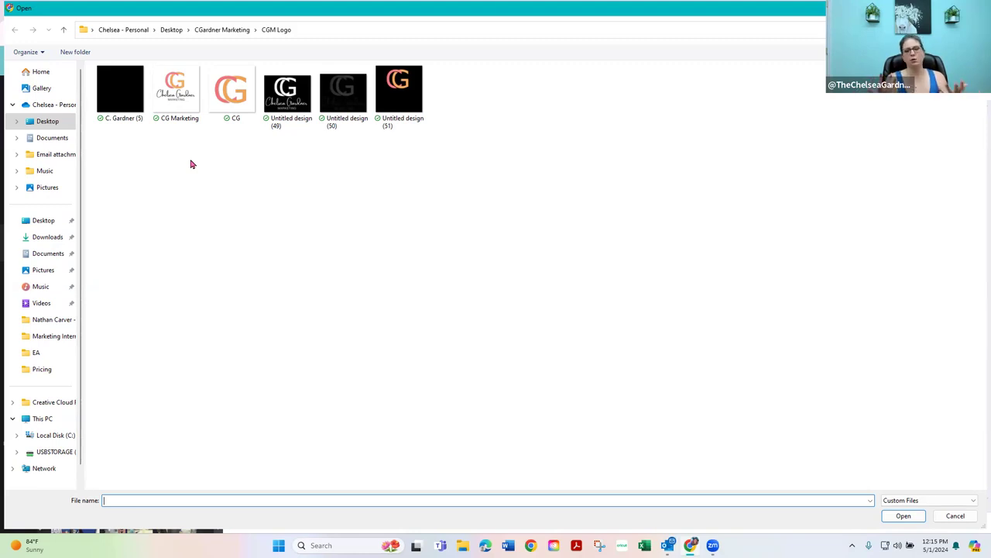
pyautogui.click(177, 87)
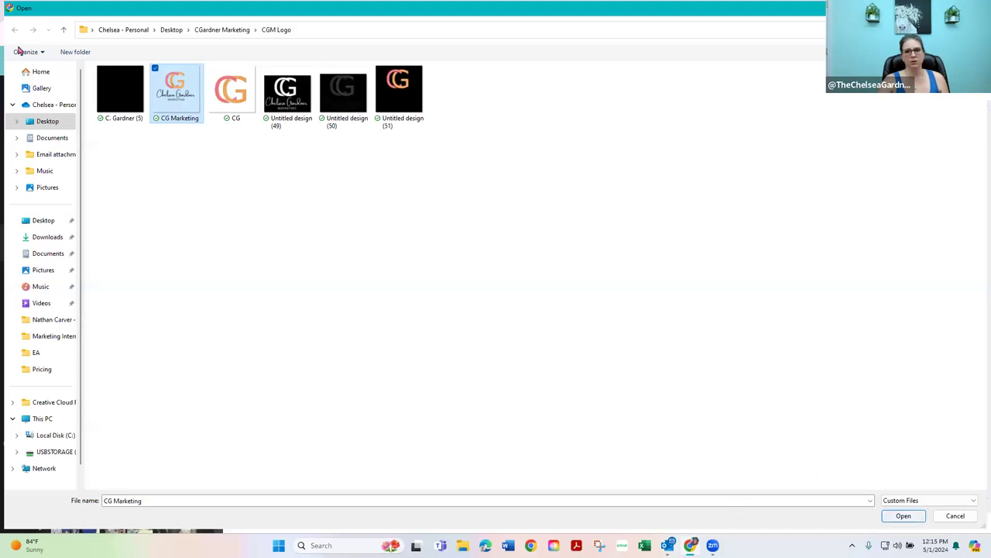
pyautogui.keyDown('ctrl'); pyautogui.click(292, 124); pyautogui.keyUp('ctrl')
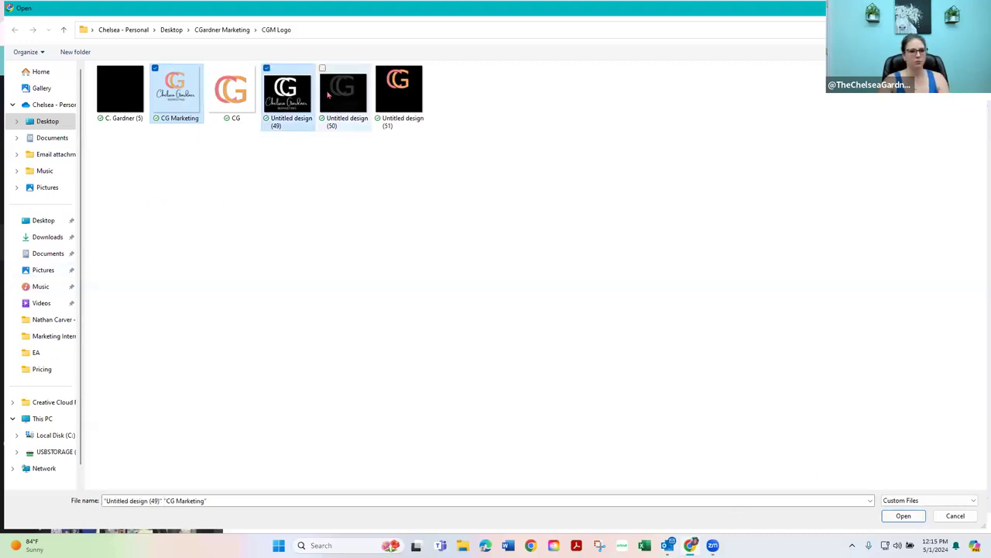
pyautogui.keyDown('ctrl'); pyautogui.click(333, 117); pyautogui.keyUp('ctrl')
pyautogui.click(903, 515)
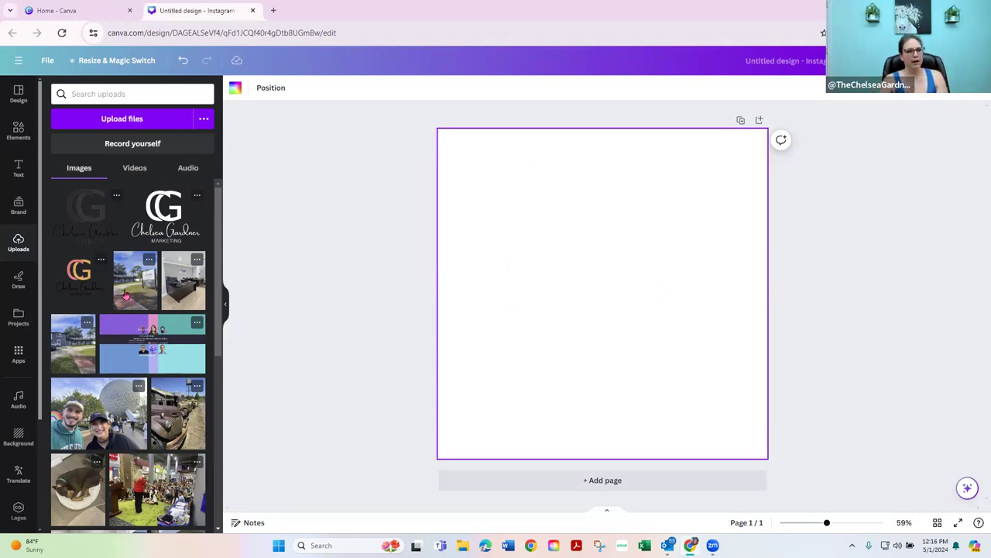
# Step: Place the uploaded full-color, white and black logos on the page, and delete all of them again
pyautogui.click(77, 273)
pyautogui.moveTo(100, 209); pyautogui.dragTo(661, 327)
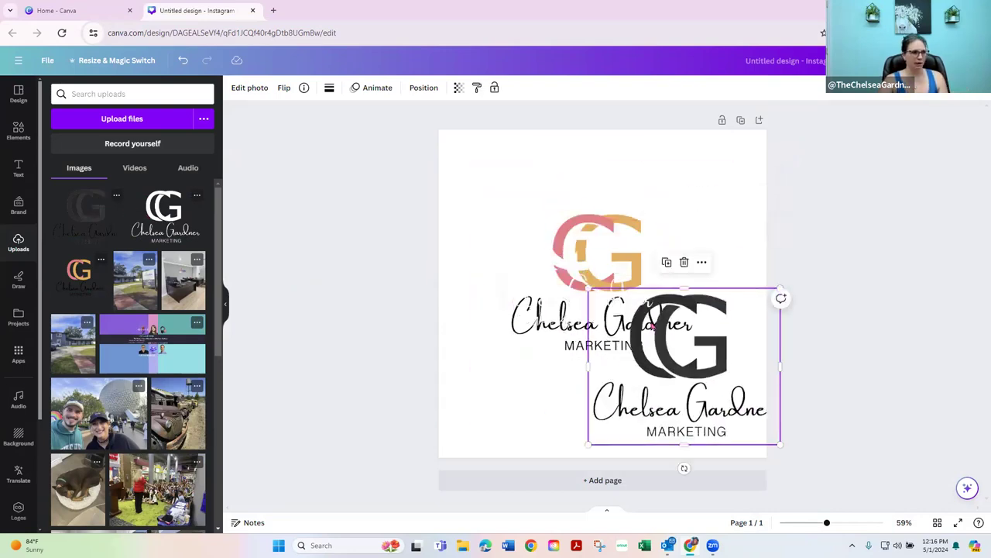
pyautogui.click(684, 262)
pyautogui.click(622, 254)
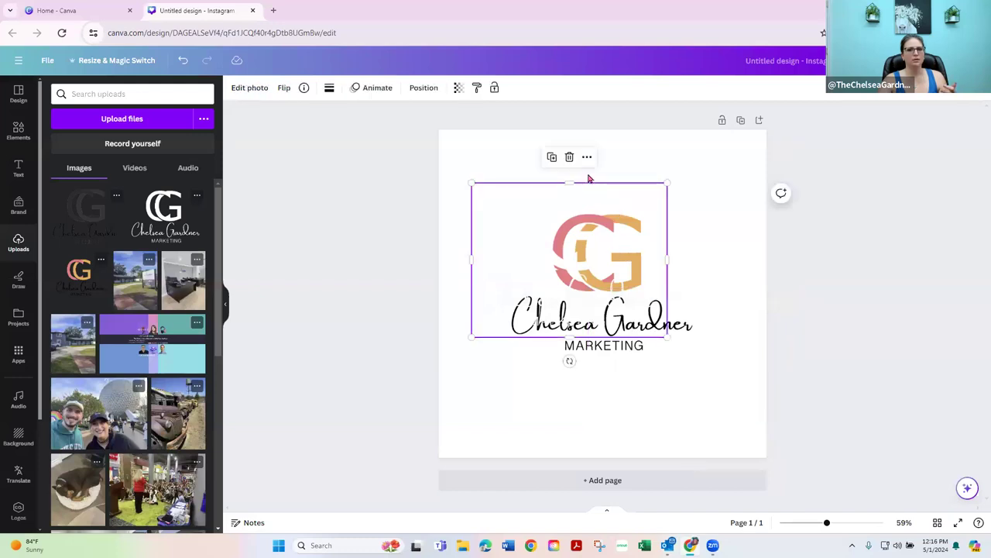
pyautogui.click(570, 157)
pyautogui.click(593, 190)
pyautogui.click(601, 157)
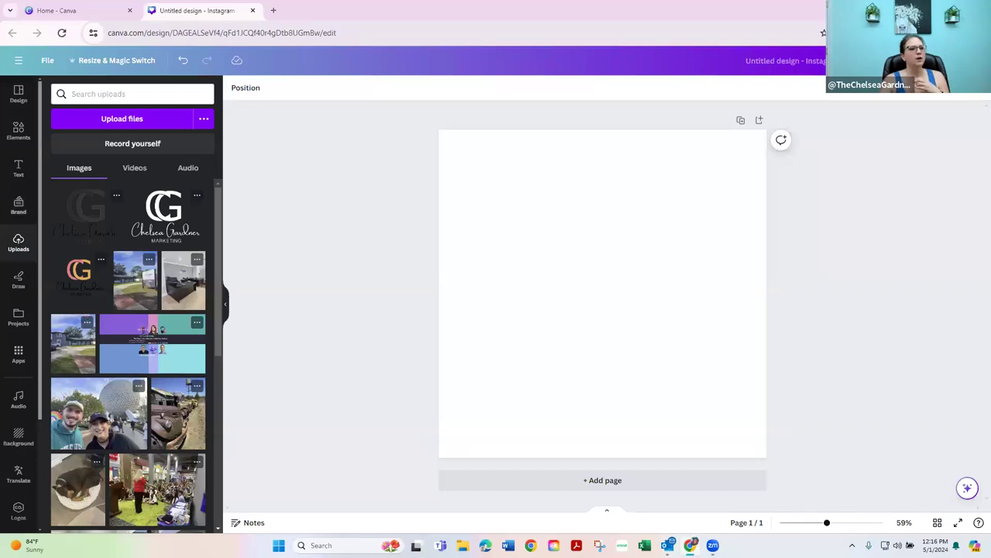
# Step: Display the brand kit's fonts among the text options and close the untitled Instagram design
pyautogui.click(18, 168)
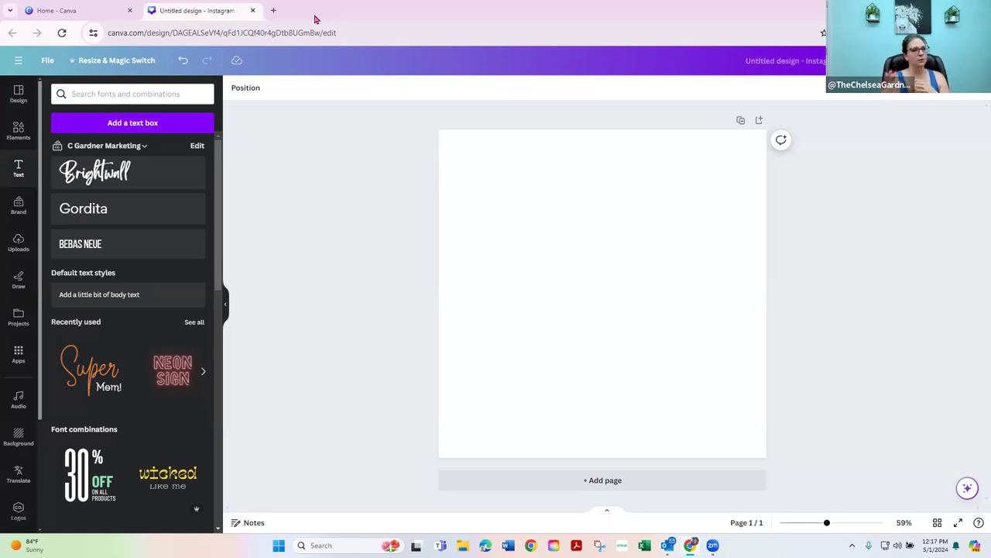
pyautogui.click(254, 10)
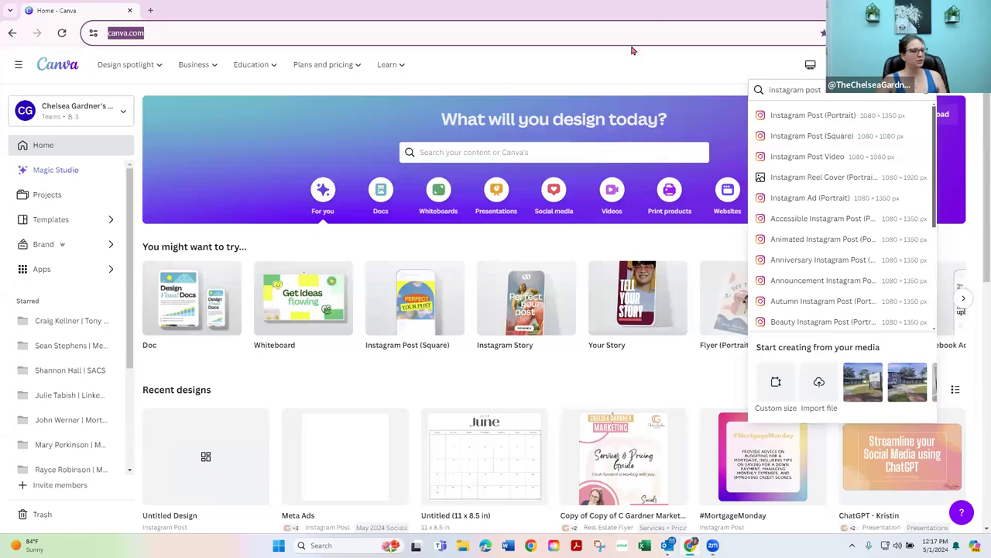
# Step: Display all brand kits, open the form for creating a new kit, cancel it and return to the home page
pyautogui.click(502, 75)
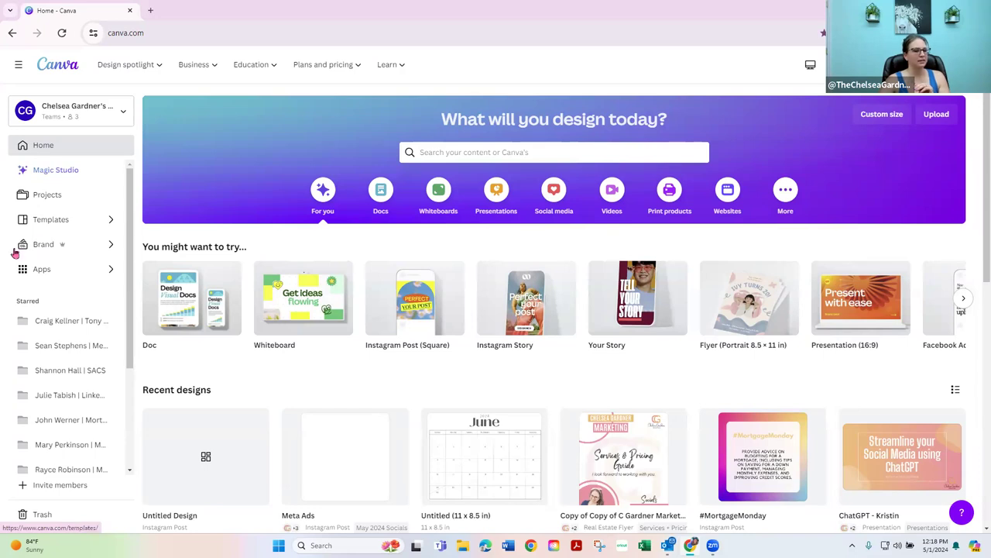
pyautogui.click(46, 244)
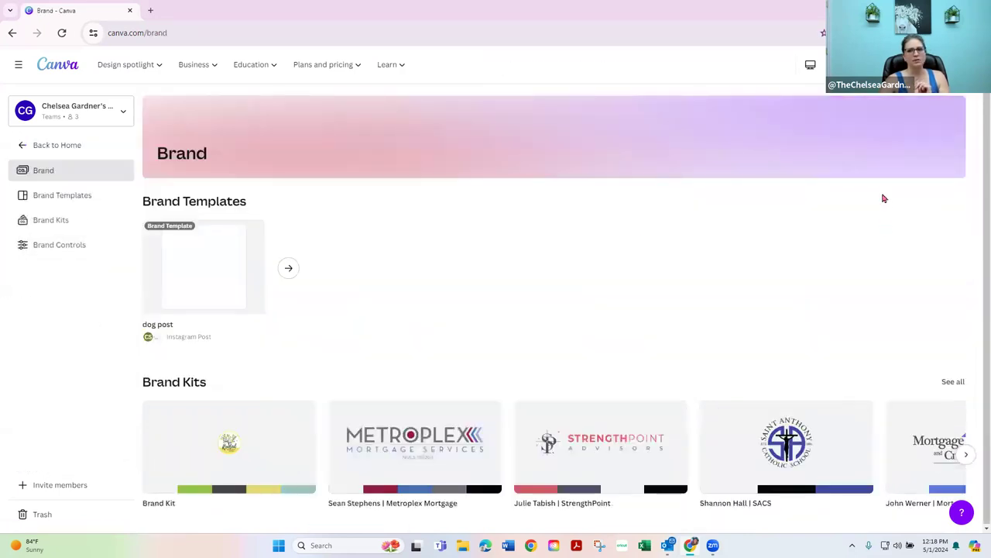
pyautogui.click(953, 382)
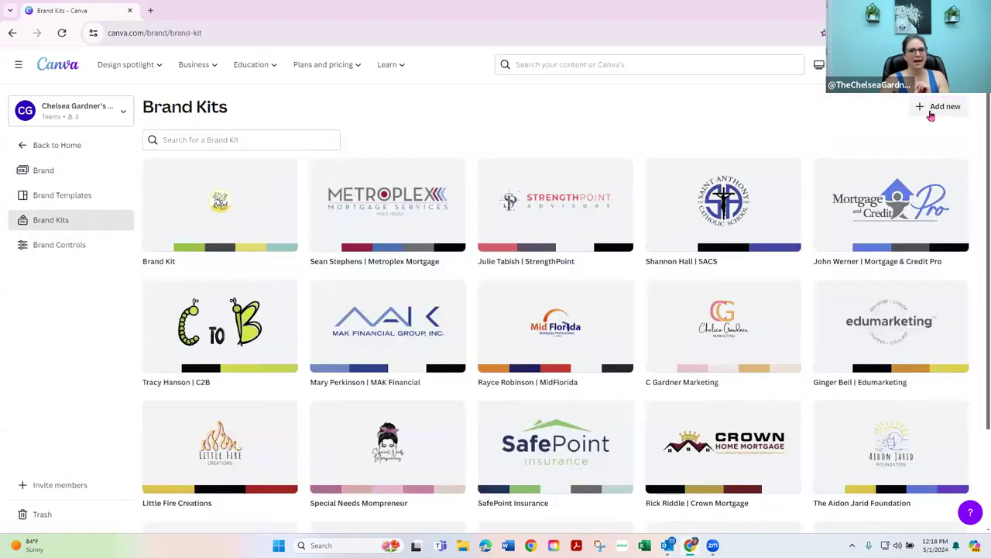
pyautogui.click(939, 107)
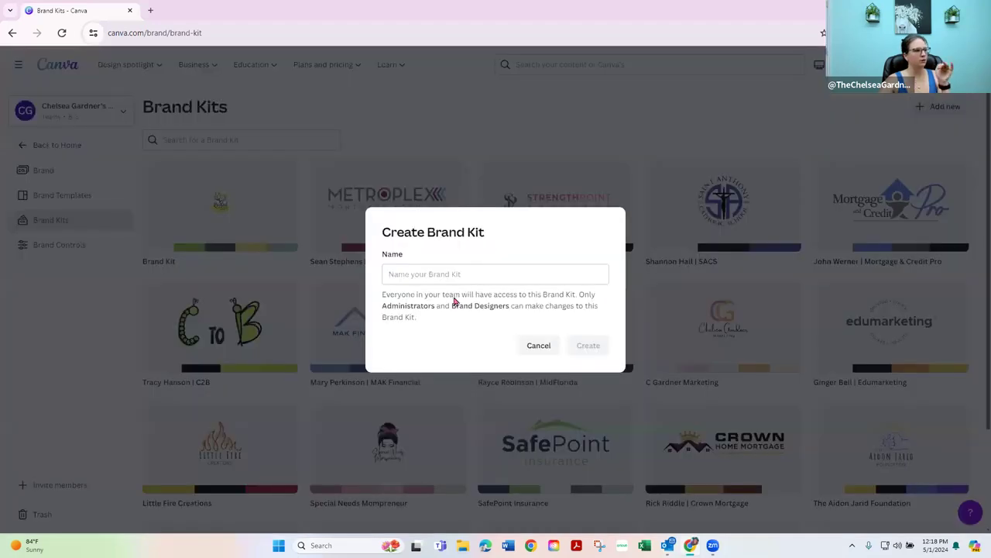
pyautogui.click(538, 346)
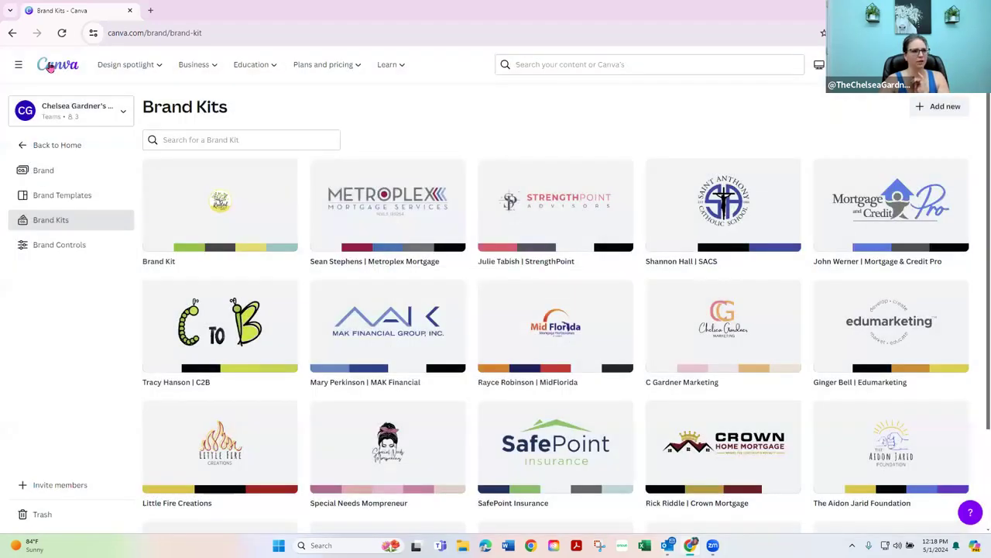
pyautogui.click(57, 145)
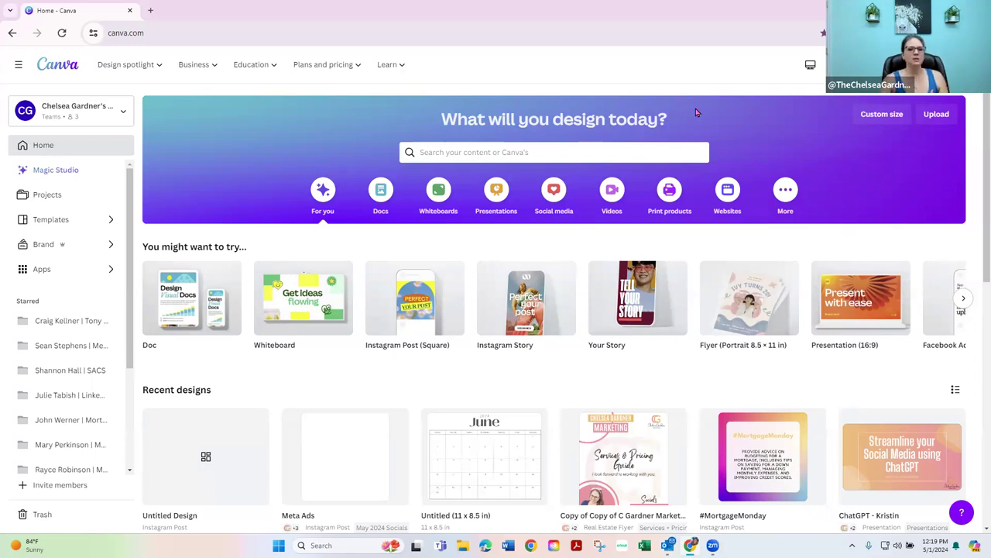
# Step: Search the templates for "hiring", browse the resulting designs and return to the home page
pyautogui.click(609, 160)
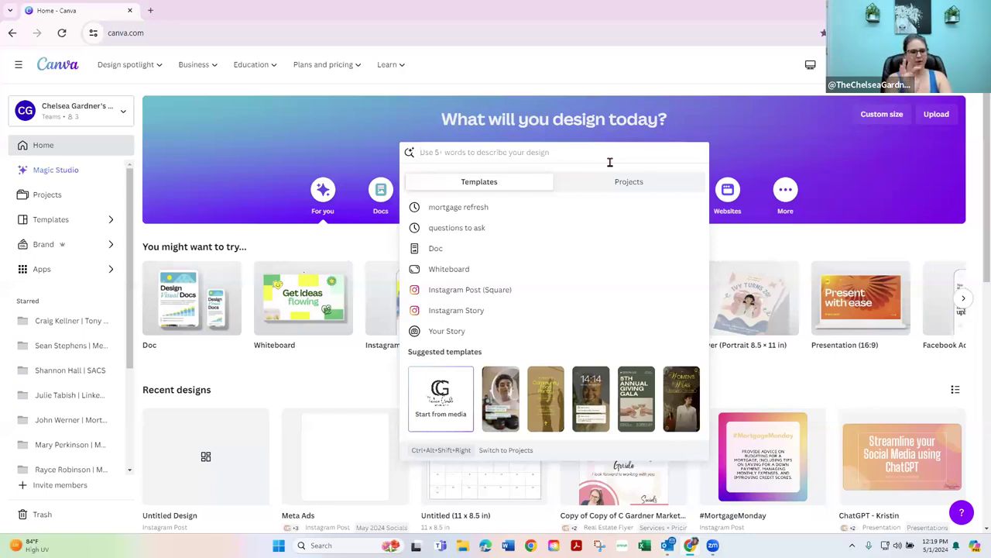
pyautogui.write('hiring')
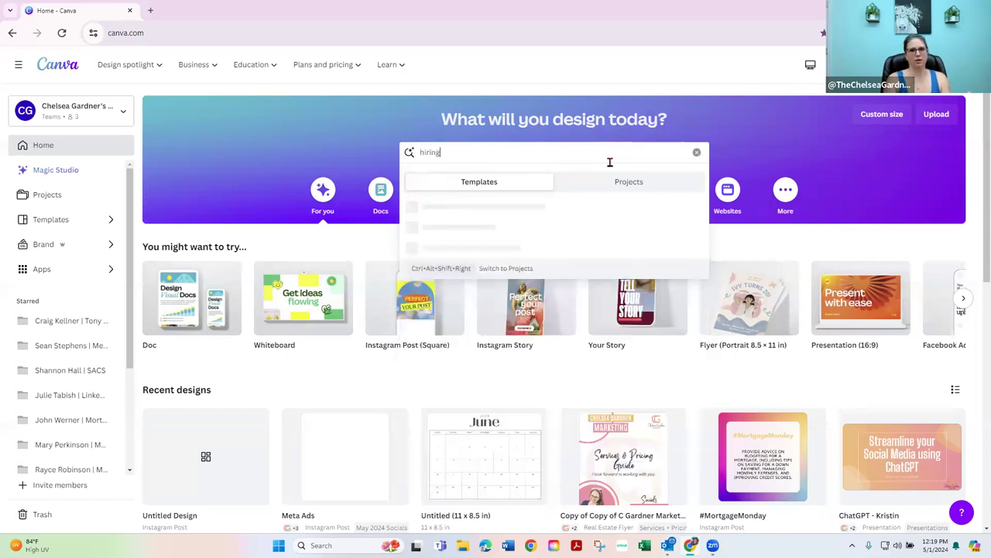
pyautogui.press('Return')
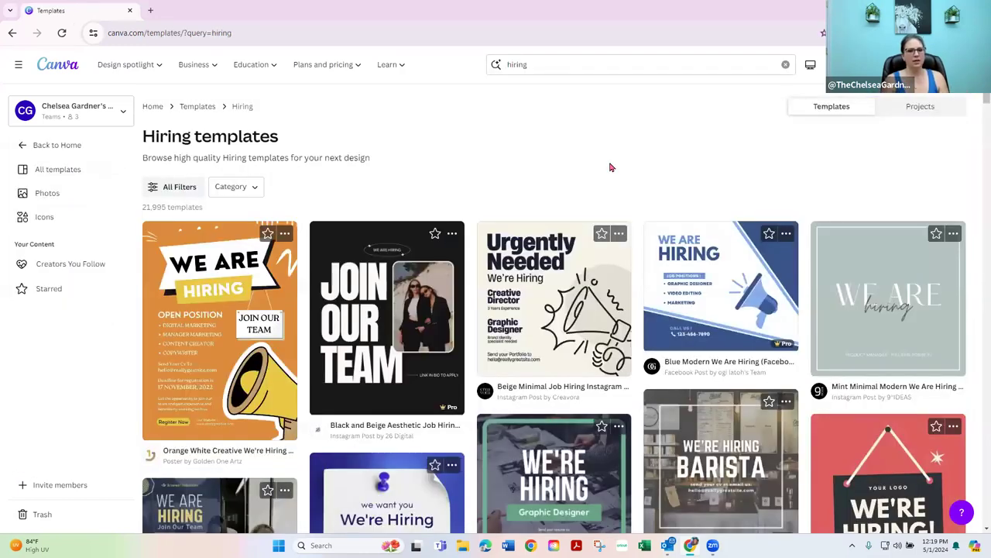
pyautogui.scroll(-10, 634, 316)
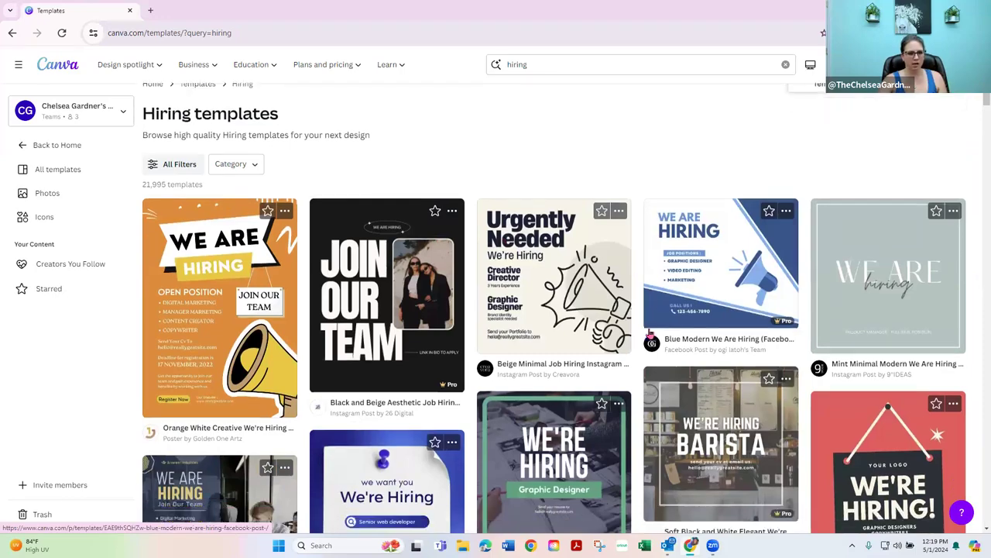
pyautogui.scroll(-10, 634, 316)
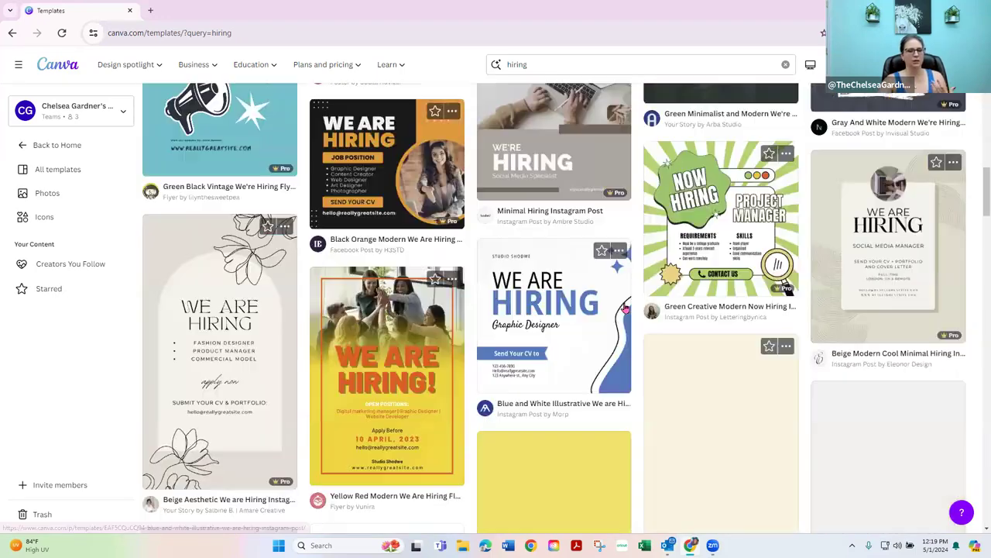
pyautogui.scroll(-5, 636, 314)
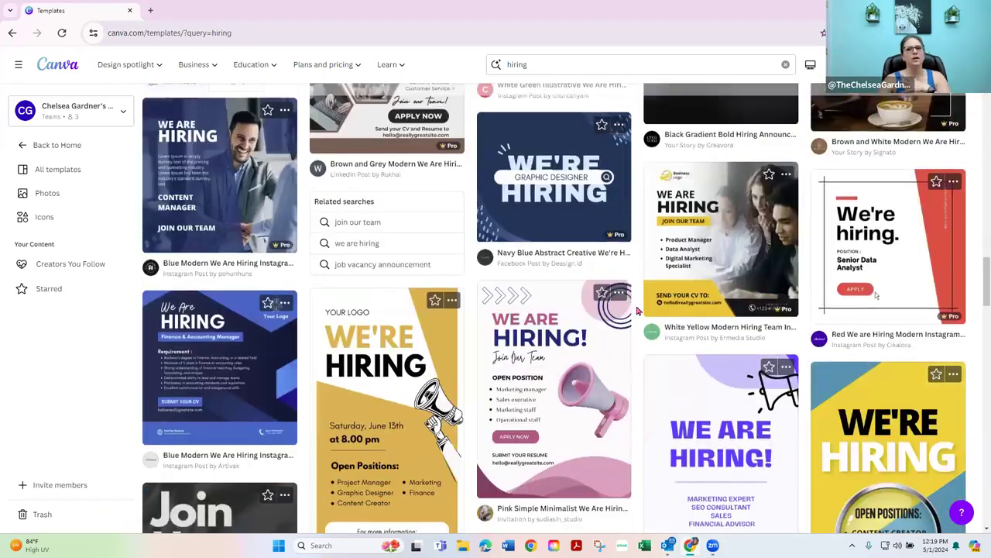
pyautogui.scroll(4, 581, 355)
pyautogui.scroll(-6, 581, 355)
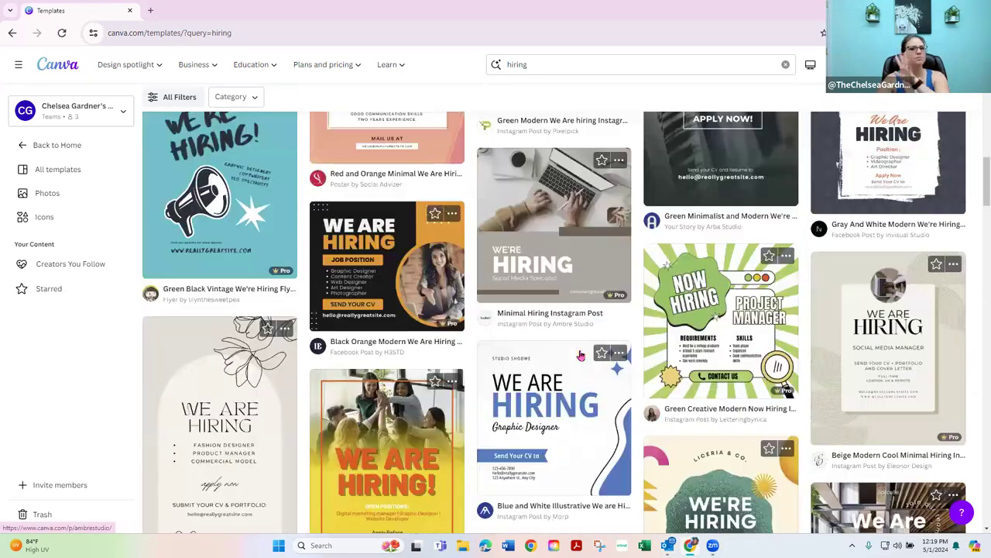
pyautogui.scroll(10, 571, 360)
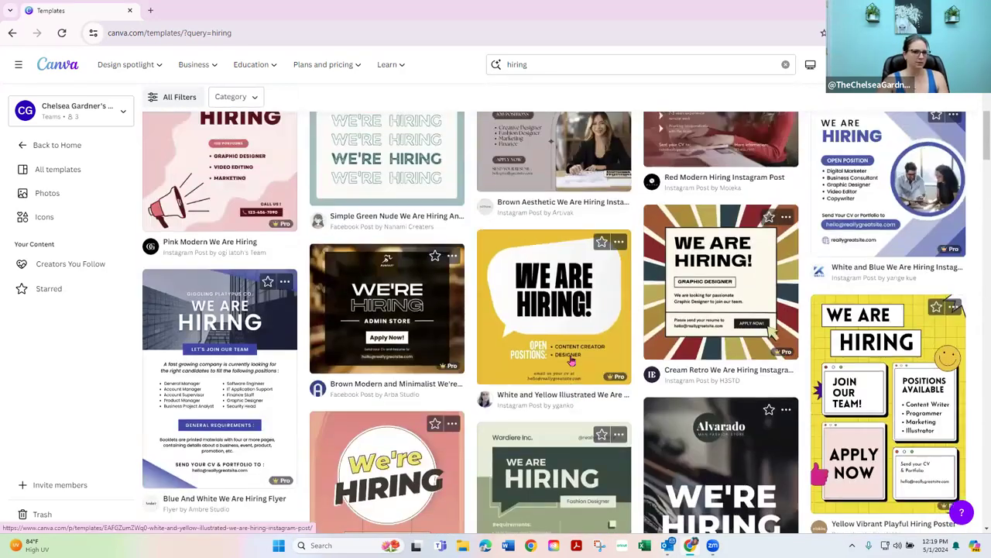
pyautogui.click(13, 33)
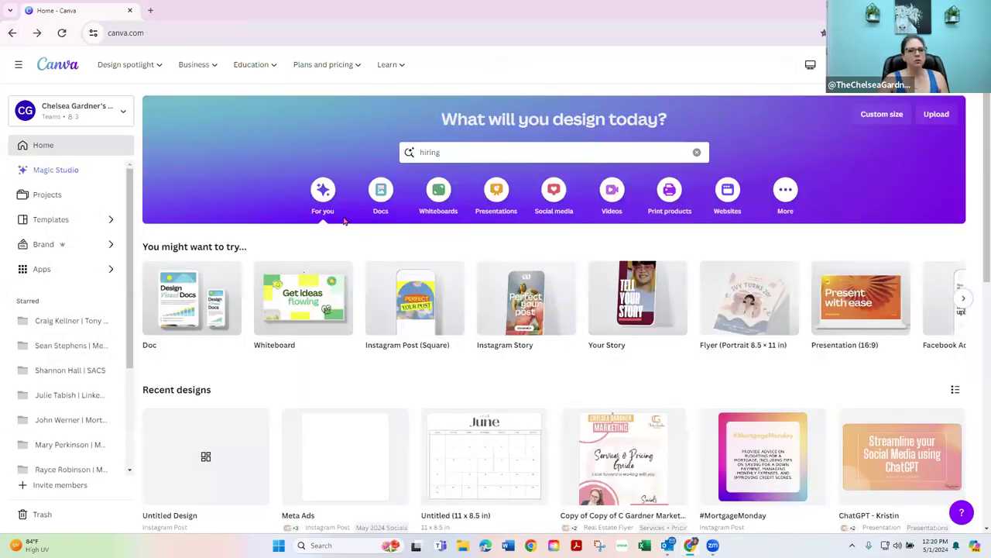
# Step: Review the design types offered for Docs and Whiteboards on the home page
pyautogui.click(380, 195)
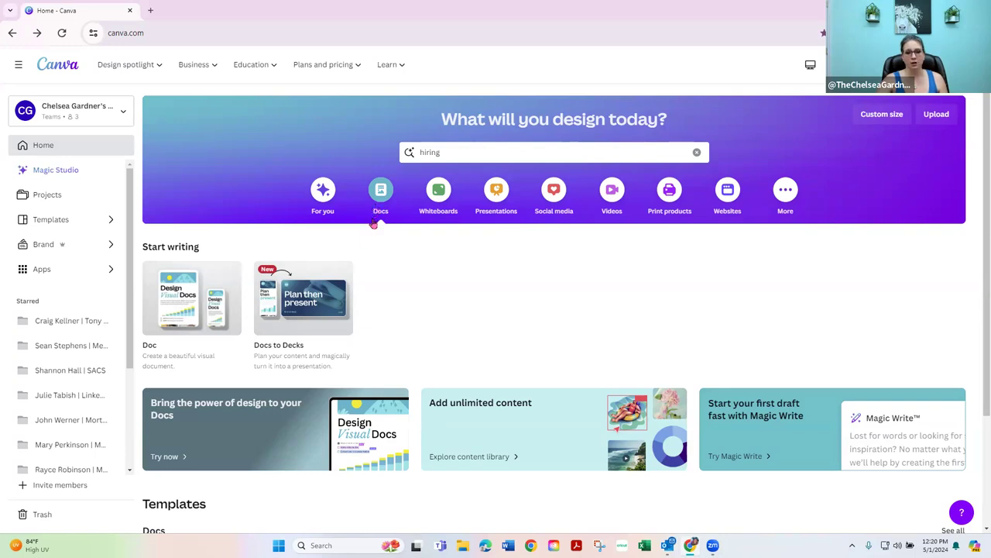
pyautogui.click(434, 200)
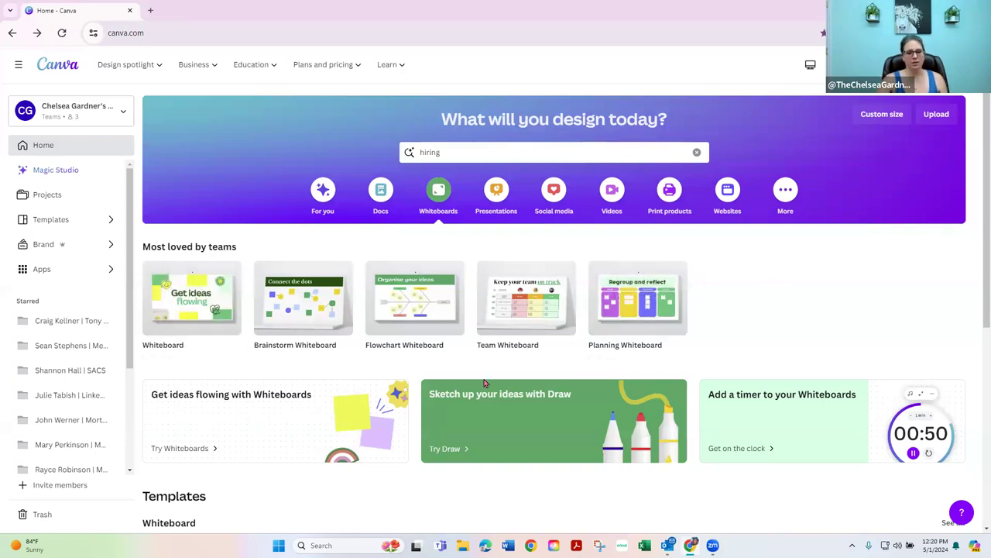
pyautogui.moveTo(635, 358)
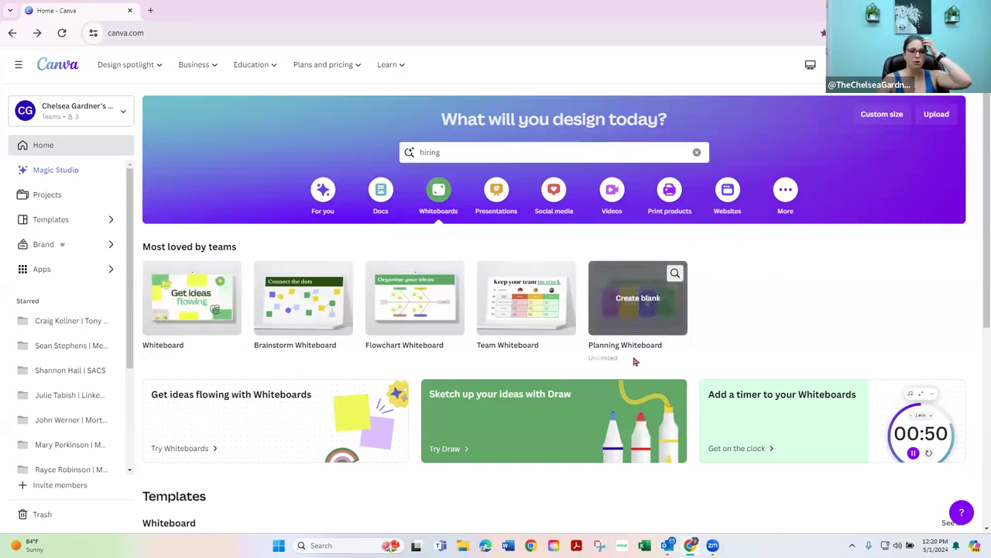
pyautogui.moveTo(196, 355)
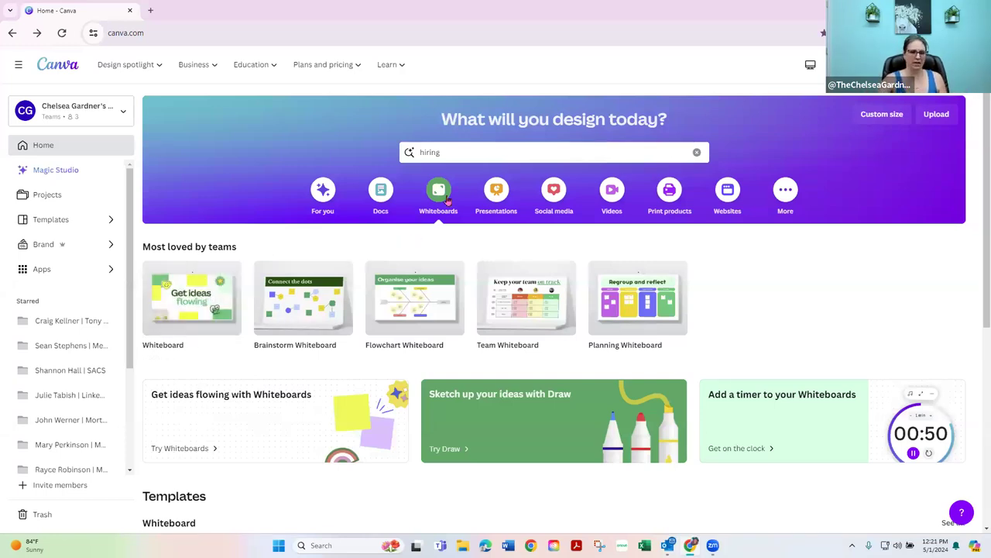
# Step: Review the Presentations design types and the popular Social media formats, including those further along the row
pyautogui.click(490, 198)
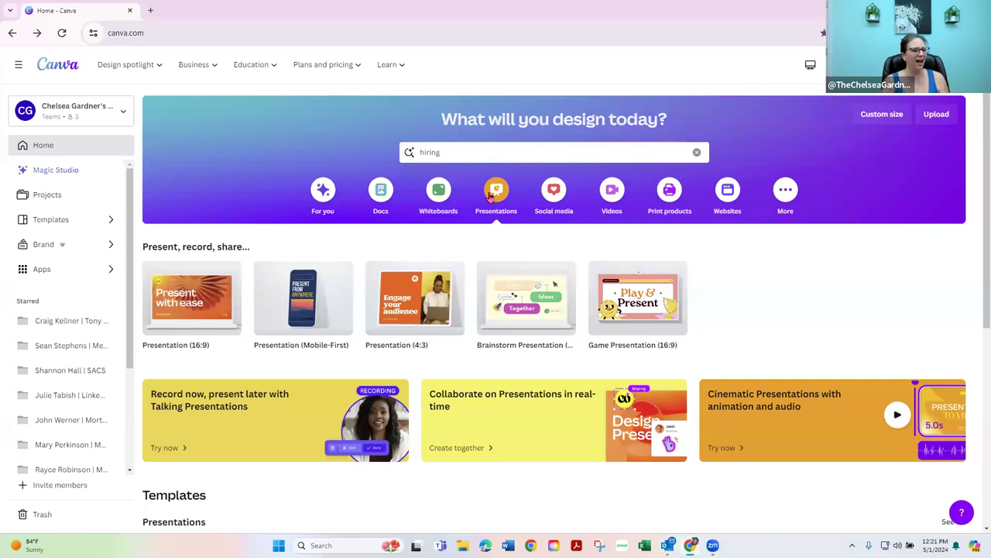
pyautogui.click(557, 196)
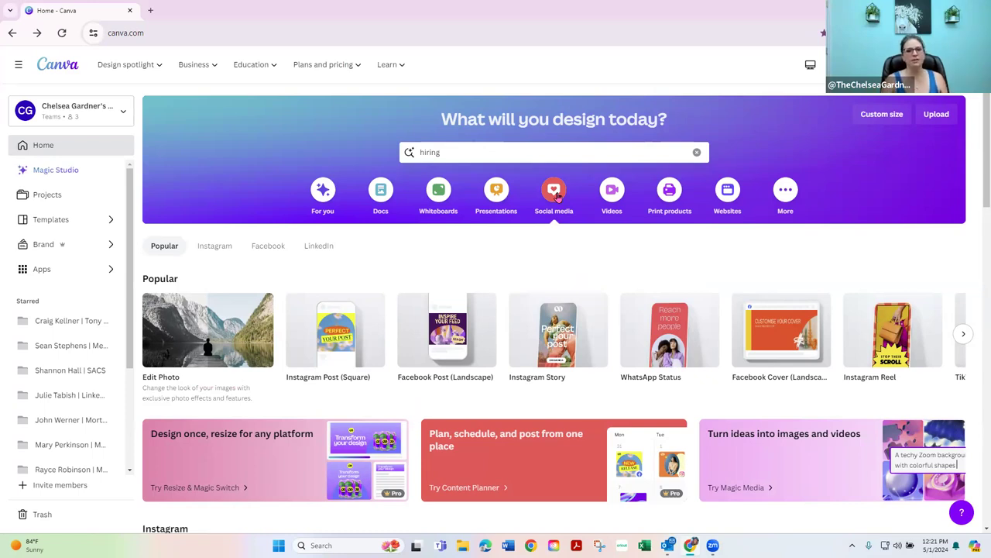
pyautogui.moveTo(324, 343)
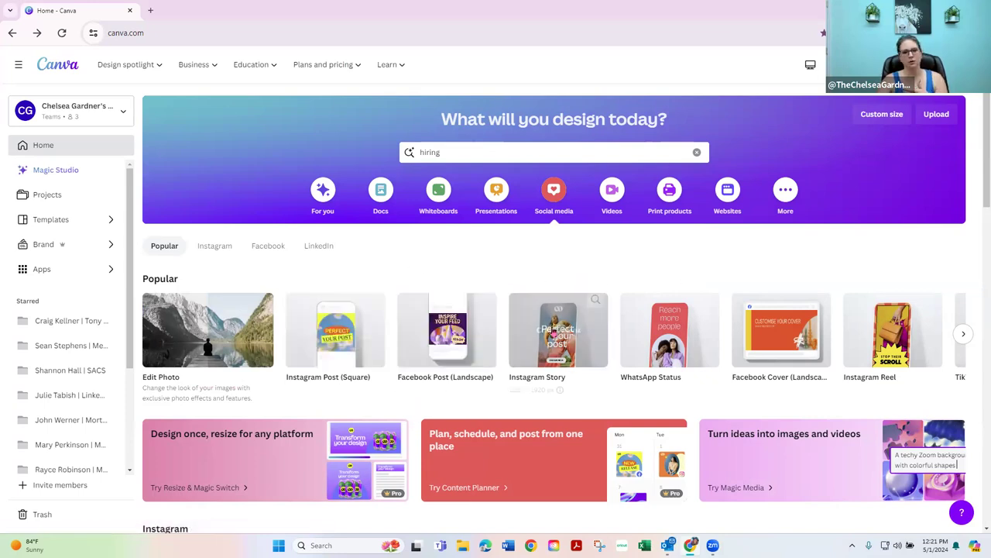
pyautogui.click(963, 333)
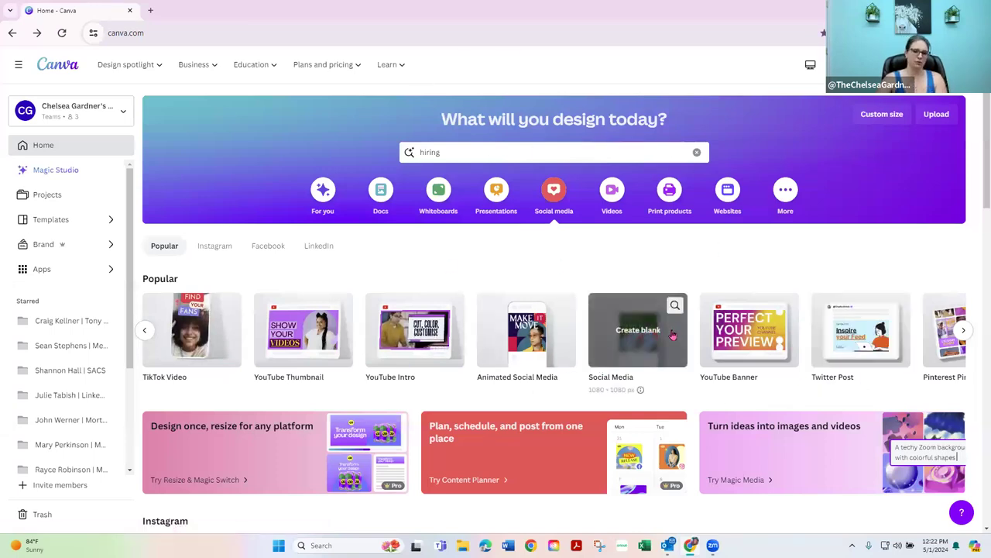
# Step: Browse the design types for Videos and the popular Print products, including those further along each row
pyautogui.click(612, 195)
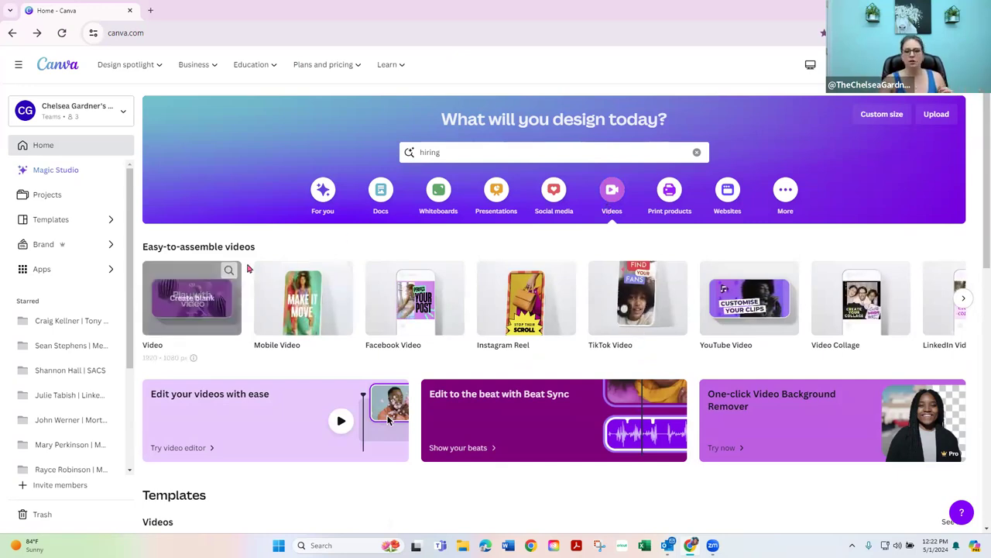
pyautogui.hscroll(5, 899, 303)
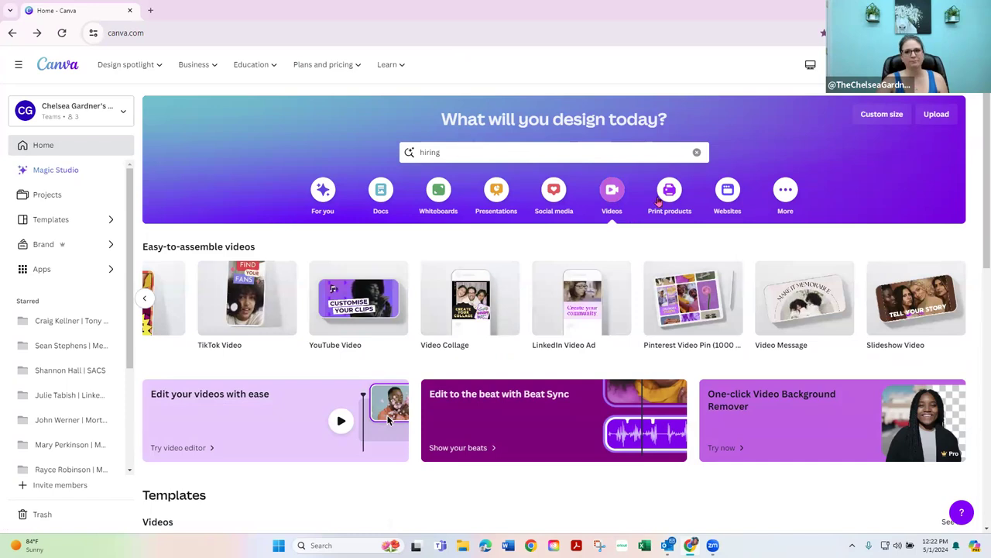
pyautogui.click(657, 200)
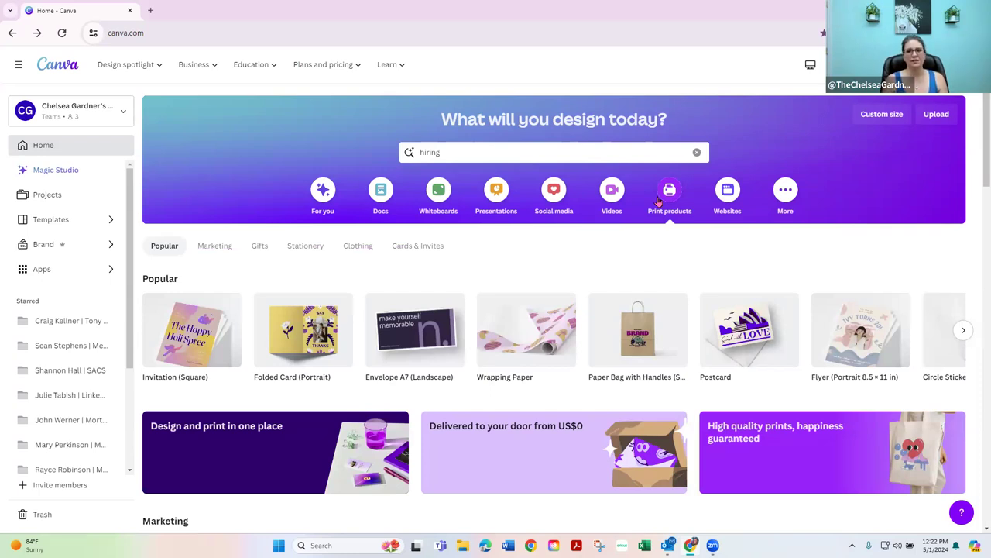
pyautogui.click(959, 332)
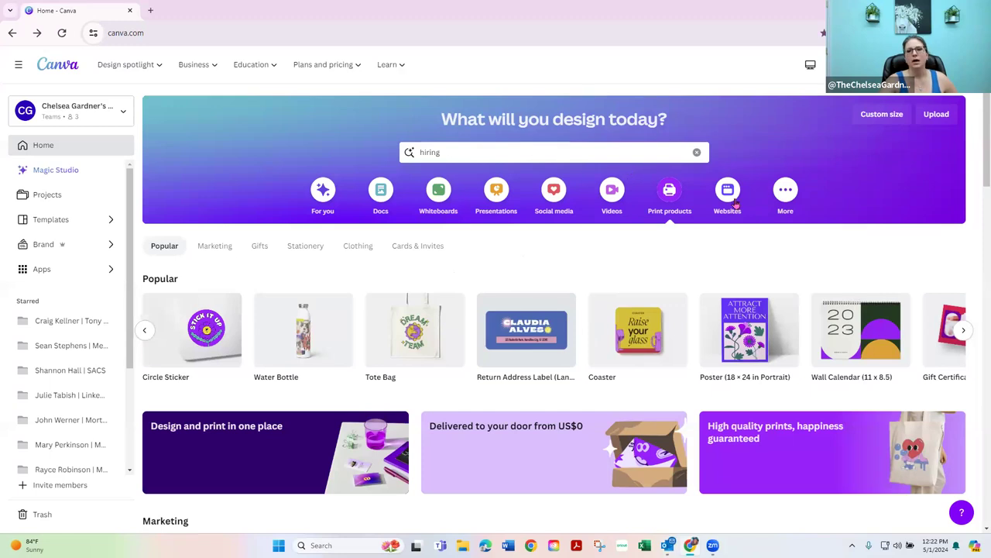
# Step: Review the Websites design types and the additional formats and templates in the More category
pyautogui.click(732, 200)
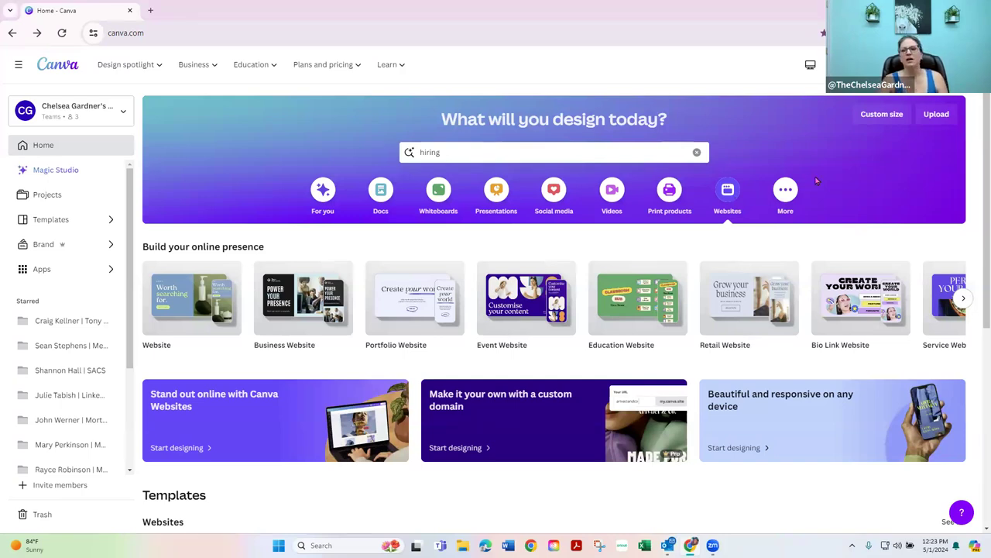
pyautogui.click(786, 198)
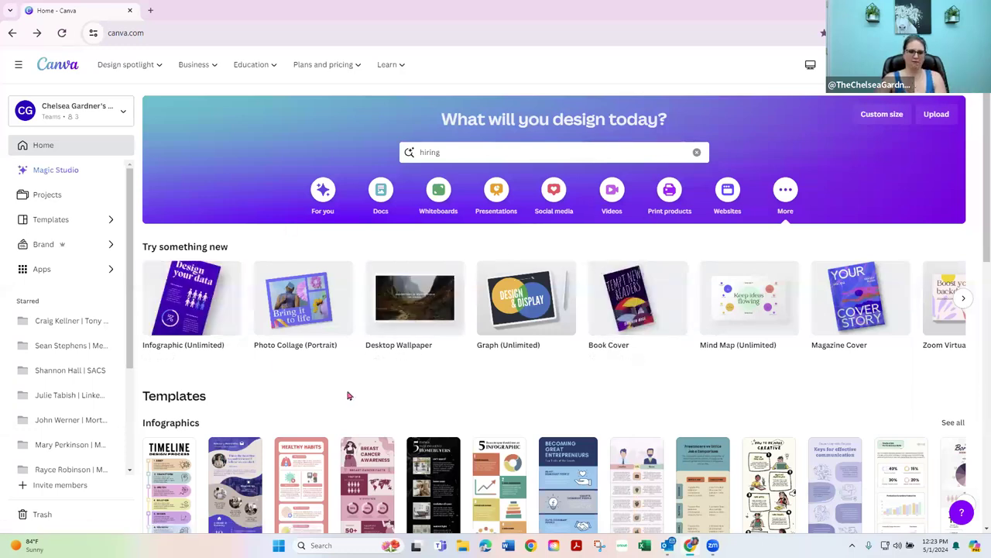
pyautogui.scroll(-2, 348, 400)
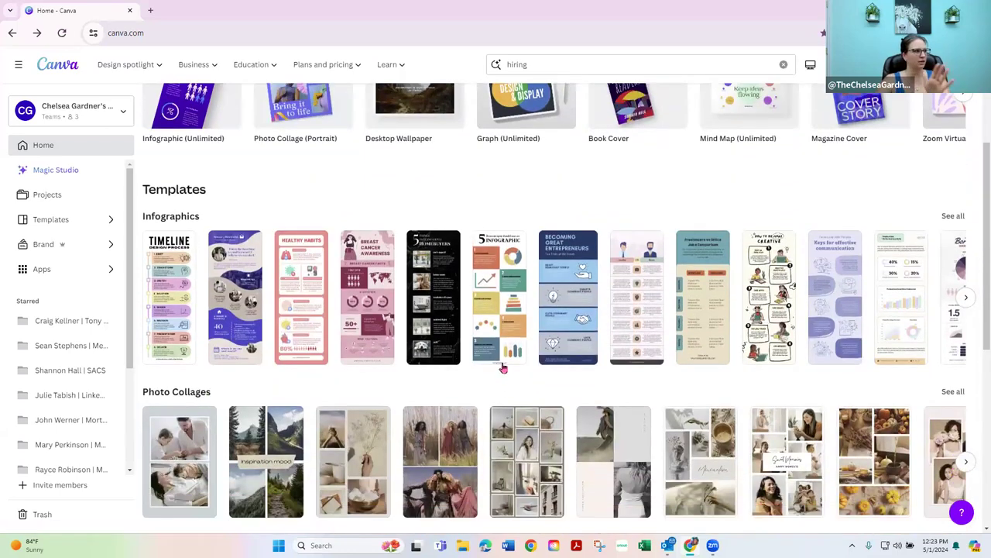
pyautogui.scroll(2, 500, 358)
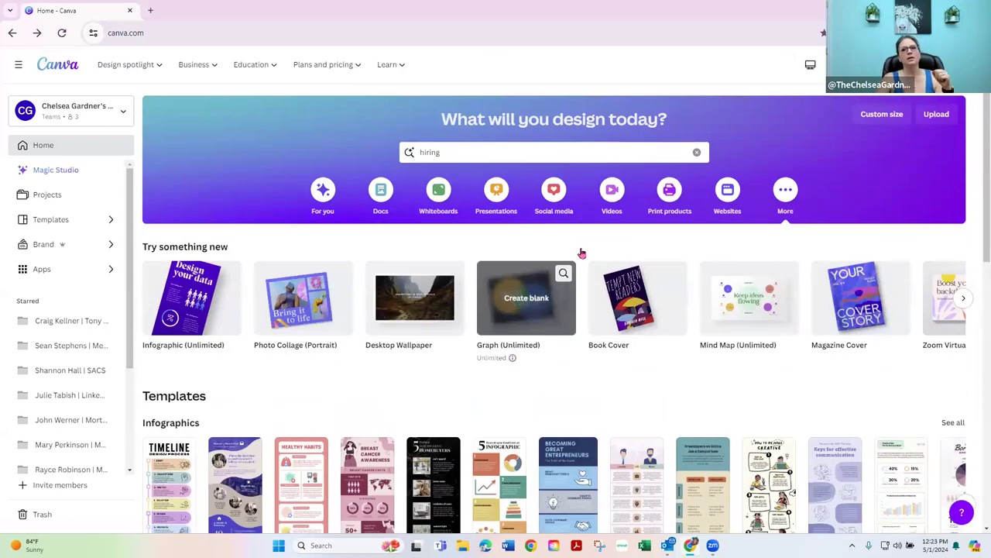
# Step: Clear the "hiring" template search and look up "facebook ad" among the custom size design formats
pyautogui.click(696, 152)
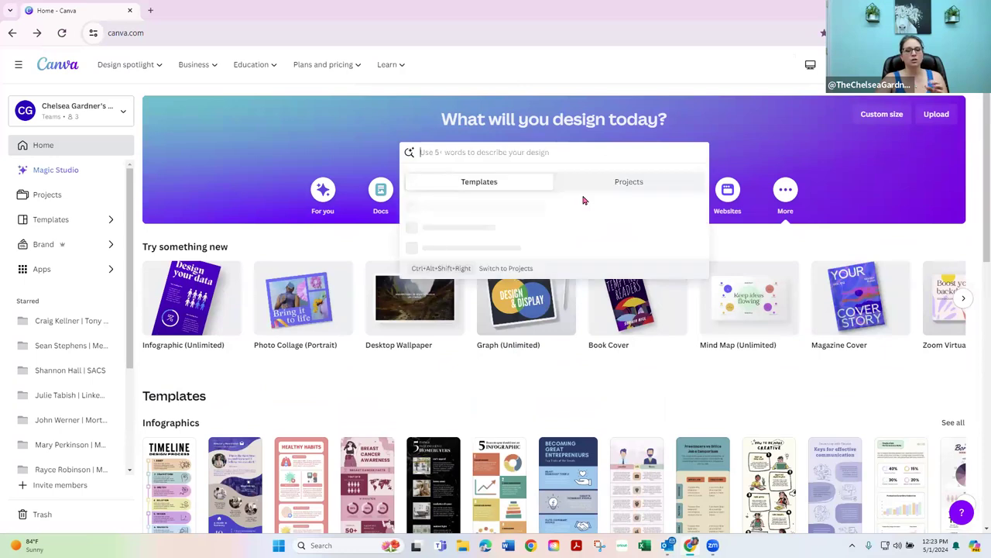
pyautogui.click(325, 231)
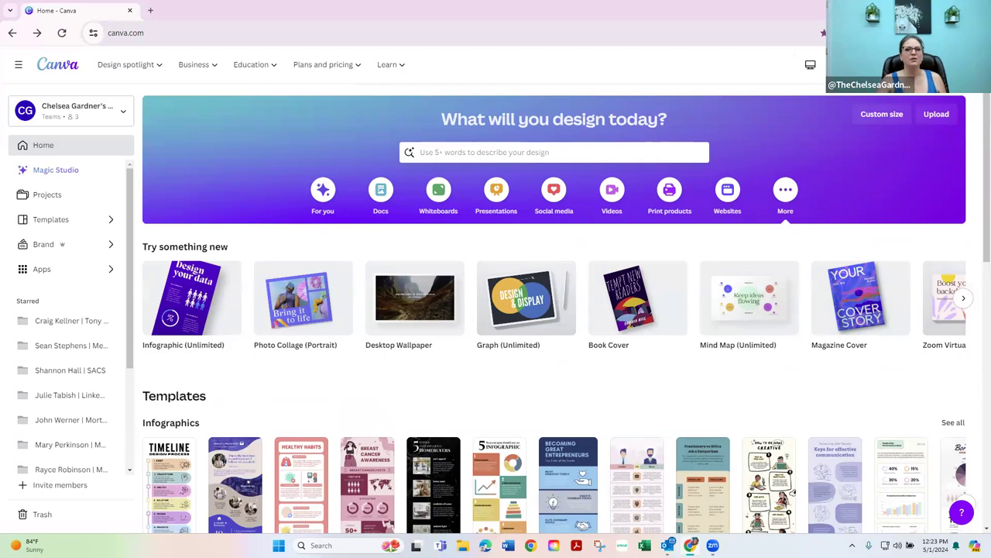
pyautogui.click(881, 114)
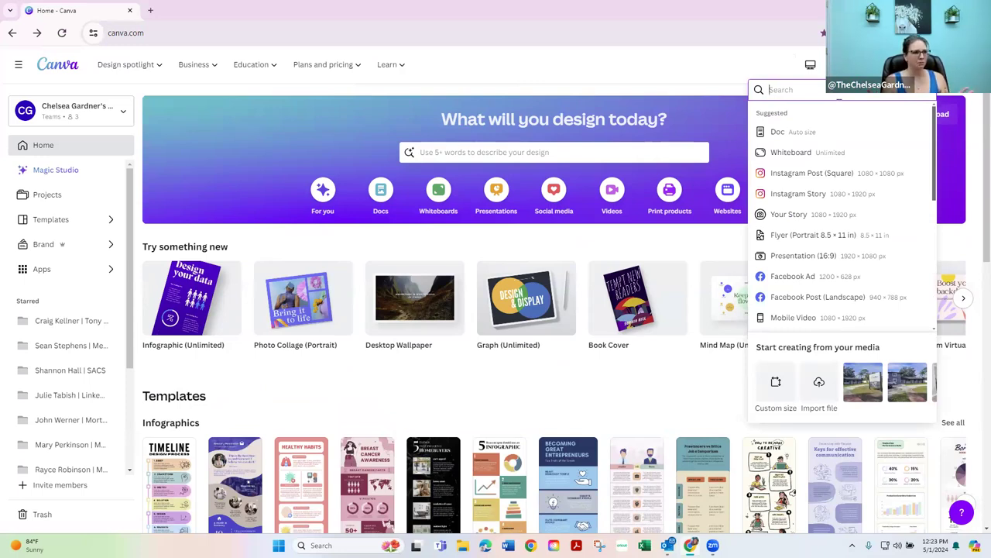
pyautogui.write('facebook ad')
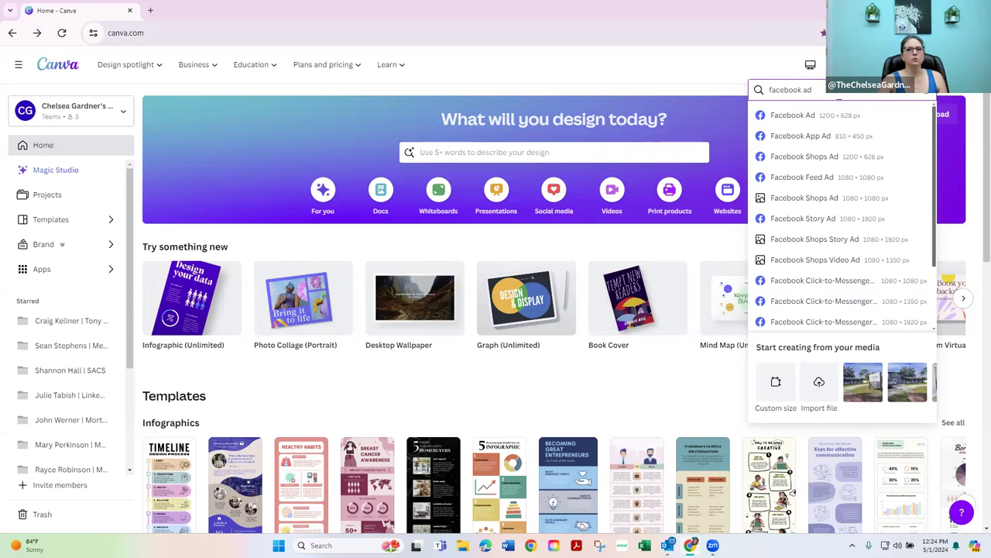
# Step: Review the Facebook ad formats and look up "flyer" and "business card" among the custom size design formats
pyautogui.scroll(-2, 825, 135)
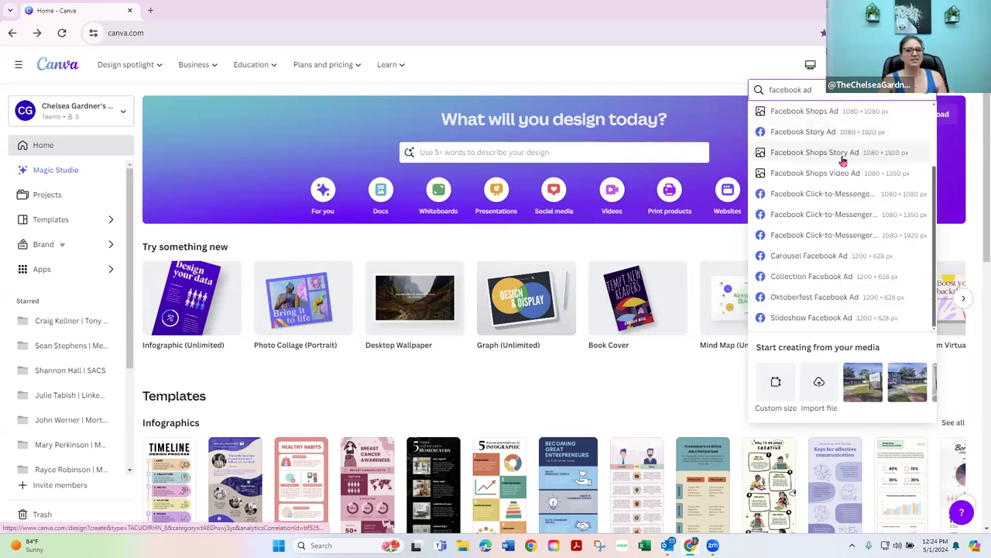
pyautogui.scroll(2, 852, 171)
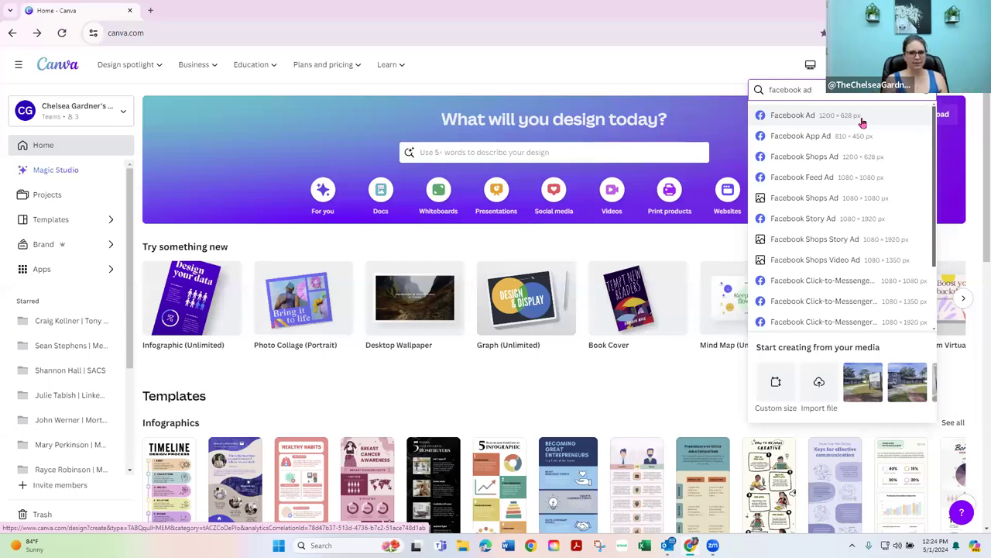
pyautogui.tripleClick(767, 88)
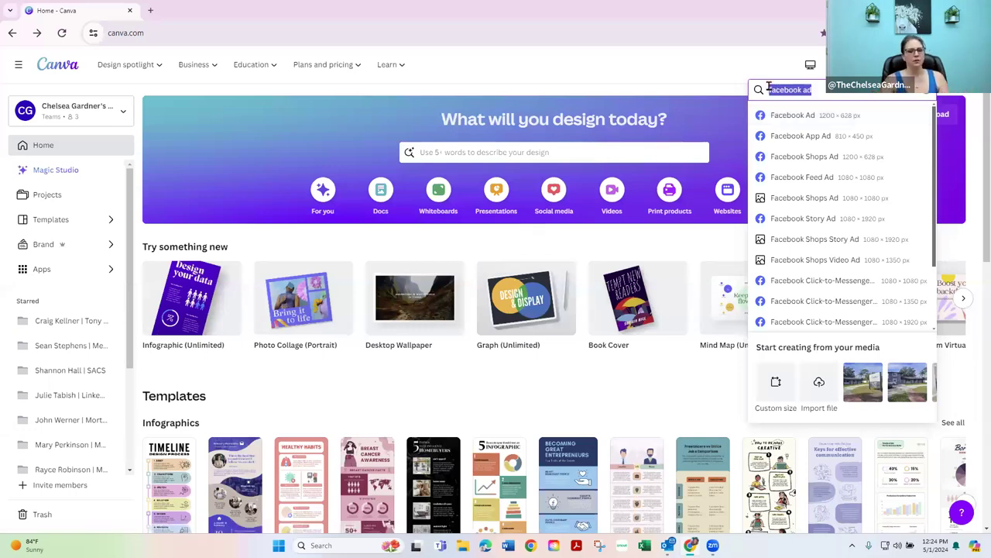
pyautogui.write('flyer')
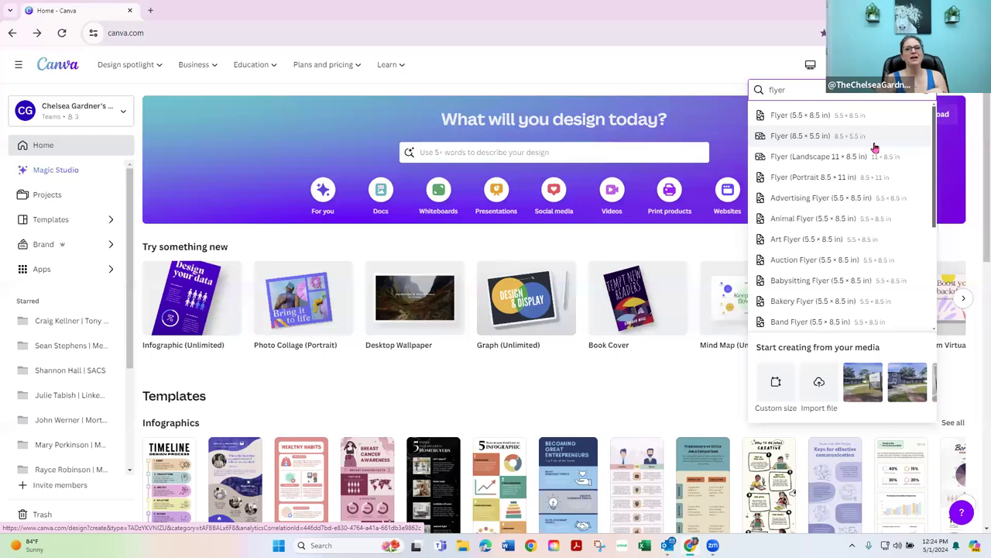
pyautogui.moveTo(806, 92); pyautogui.dragTo(755, 87)
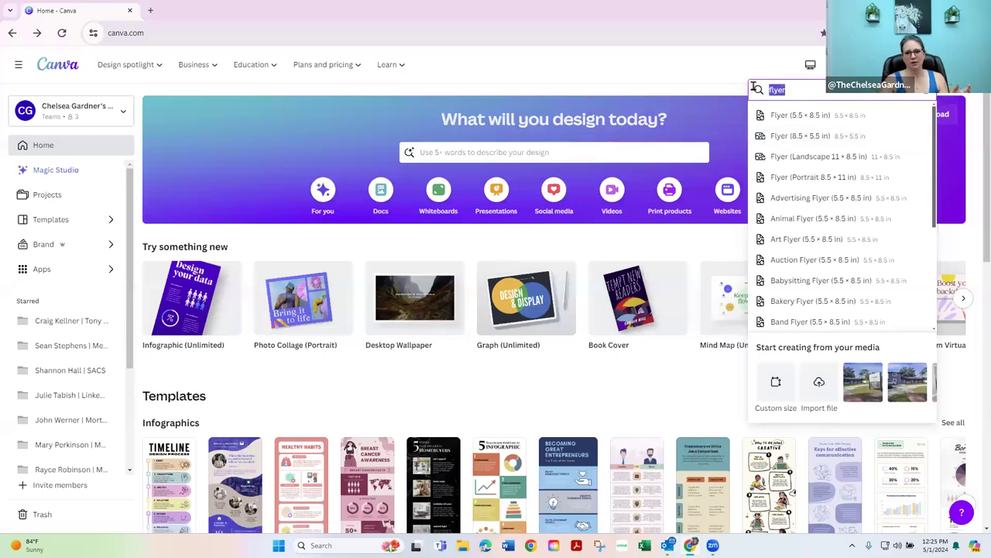
pyautogui.write('business card')
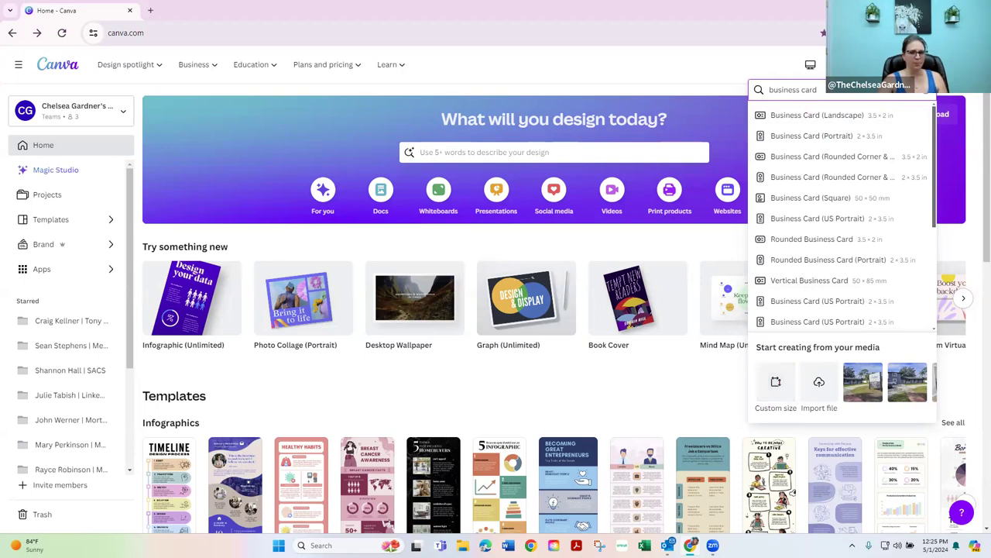
# Step: Enter a custom design size of 4 in wide by 2 in high, and close the size options without creating the design
pyautogui.click(786, 386)
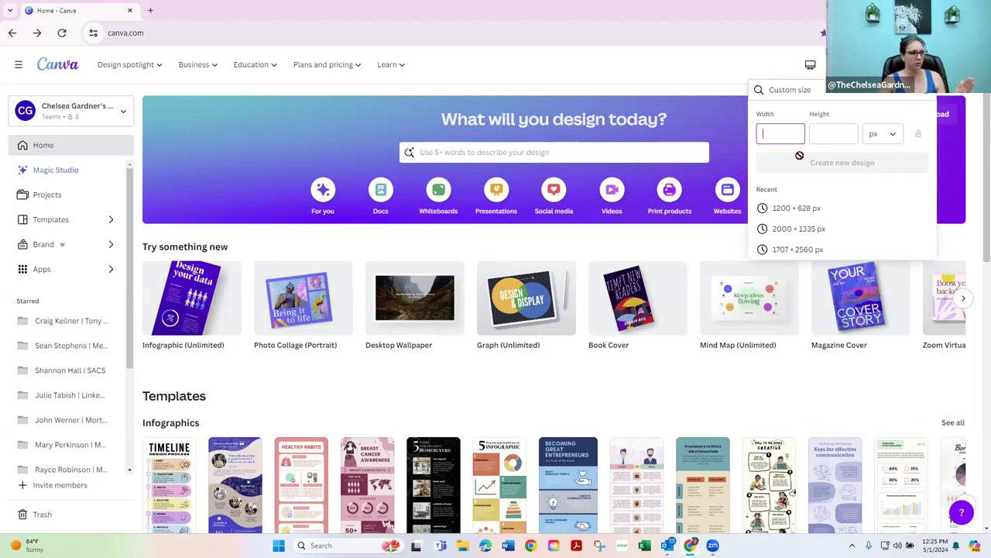
pyautogui.click(891, 140)
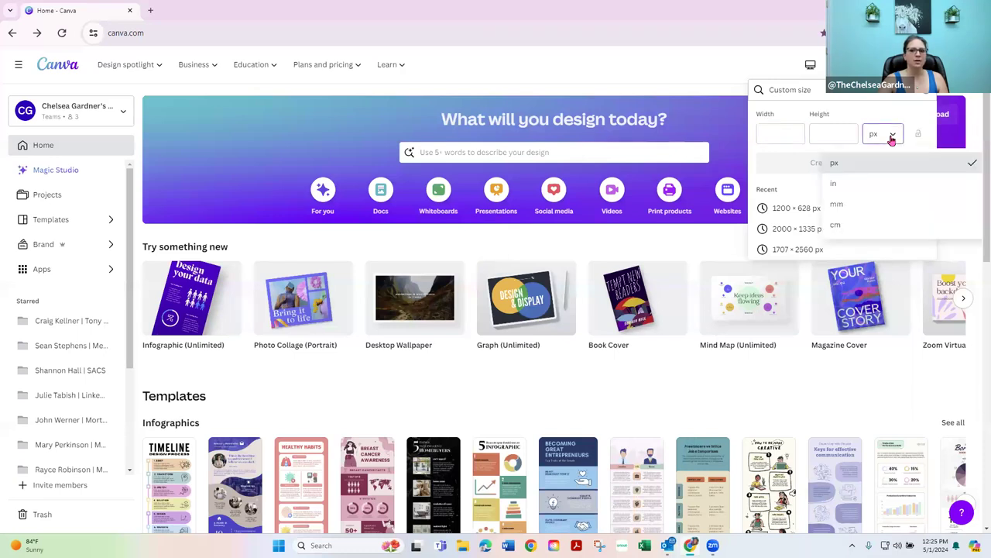
pyautogui.click(849, 186)
pyautogui.click(790, 133)
pyautogui.write('4')
pyautogui.click(821, 133)
pyautogui.write('2')
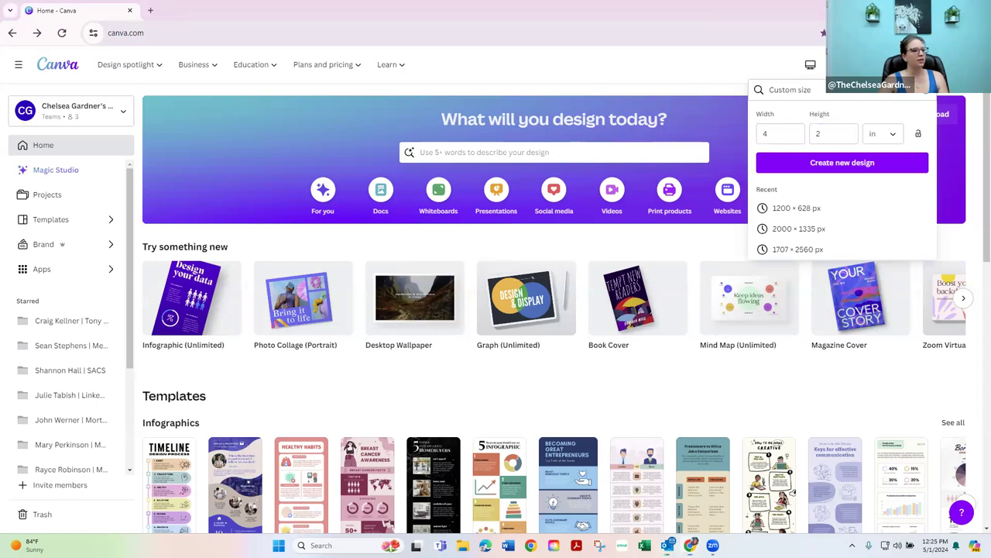
pyautogui.hotkey('alt', 'Tab')
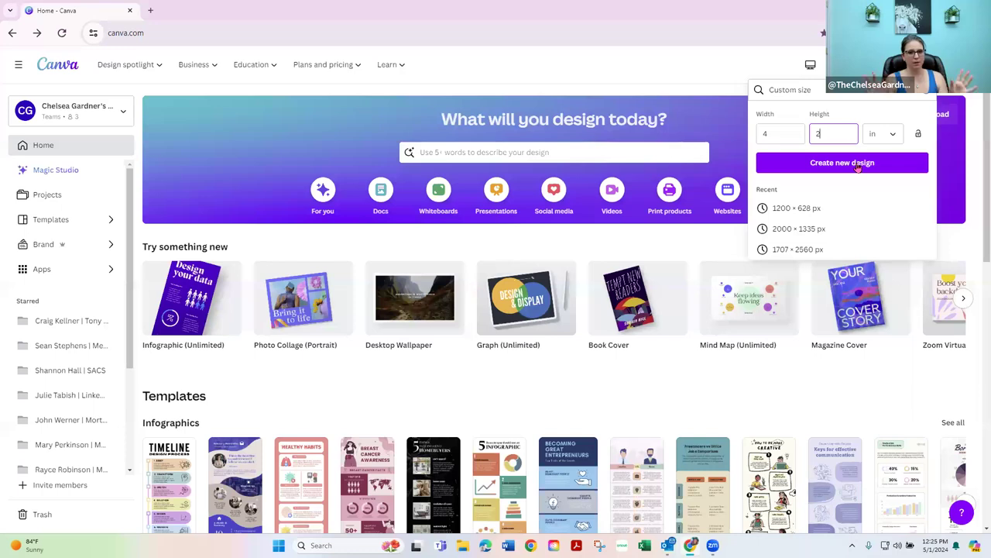
pyautogui.click(686, 78)
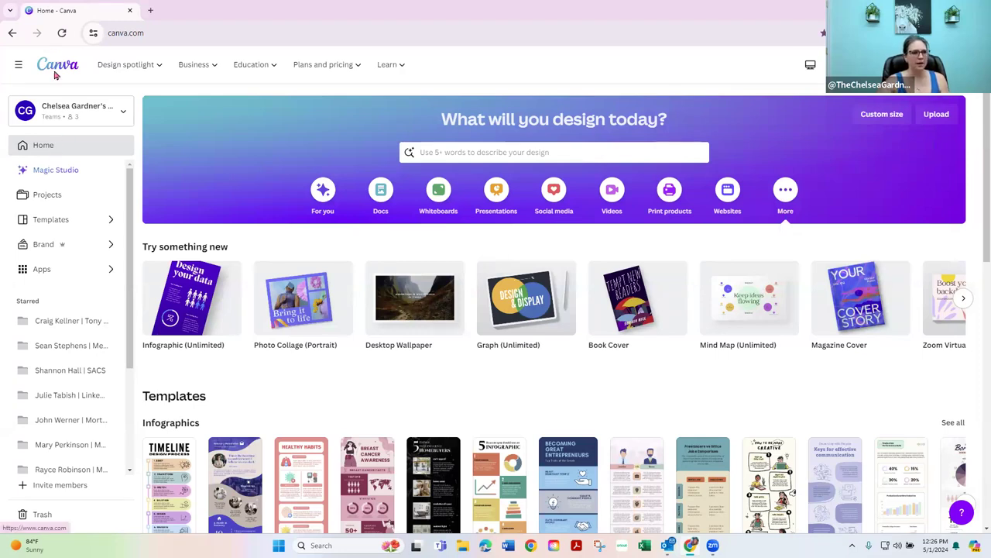
# Step: Reload the canva.com home page to return to its default For you view
pyautogui.click(14, 34)
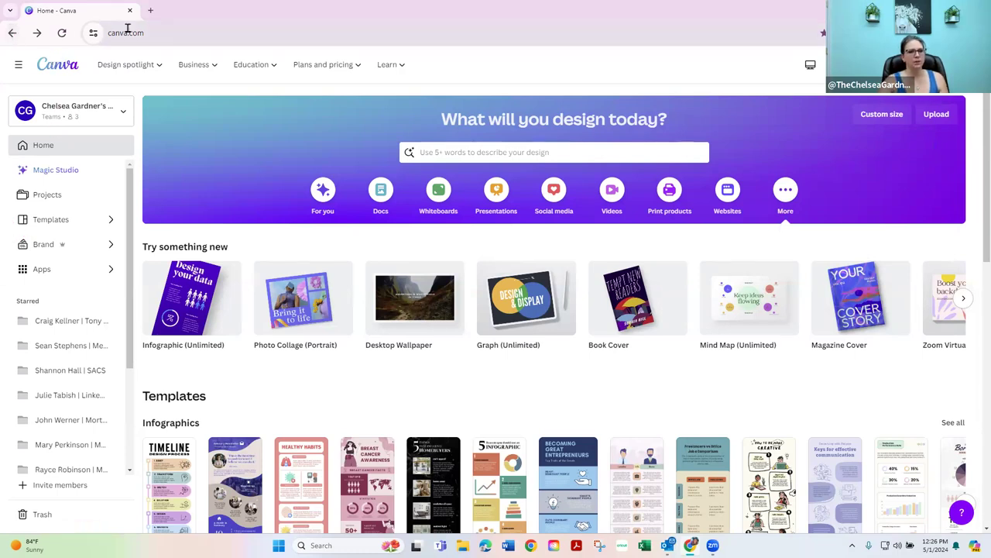
pyautogui.click(183, 33)
pyautogui.press('Return')
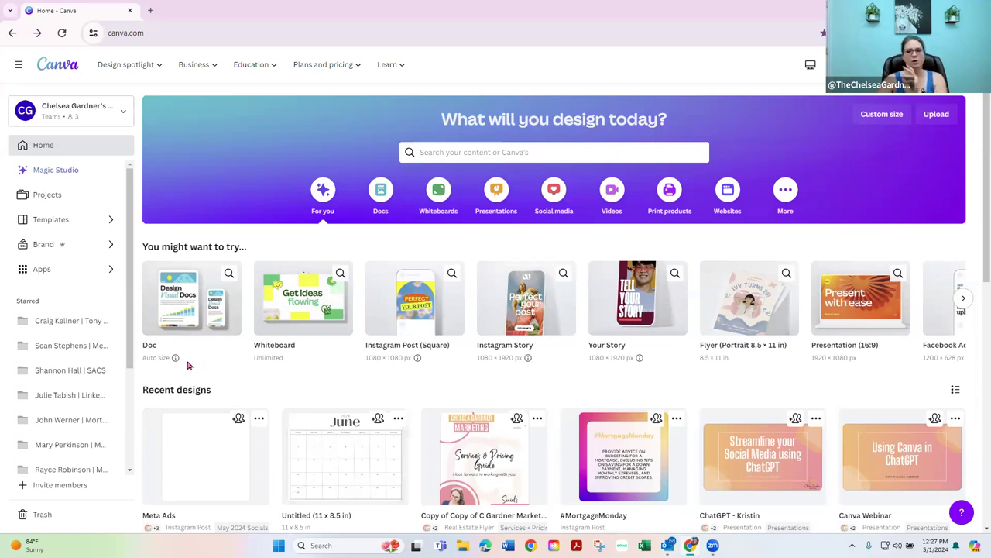
# Step: Create a new folder named "Social Media" in Projects, leaving it unshared with the team
pyautogui.click(48, 196)
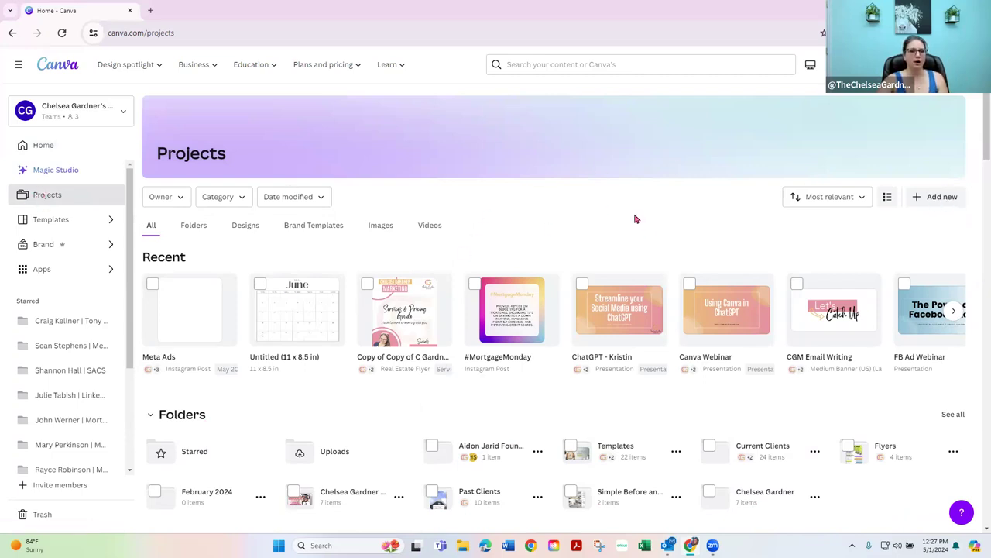
pyautogui.click(927, 200)
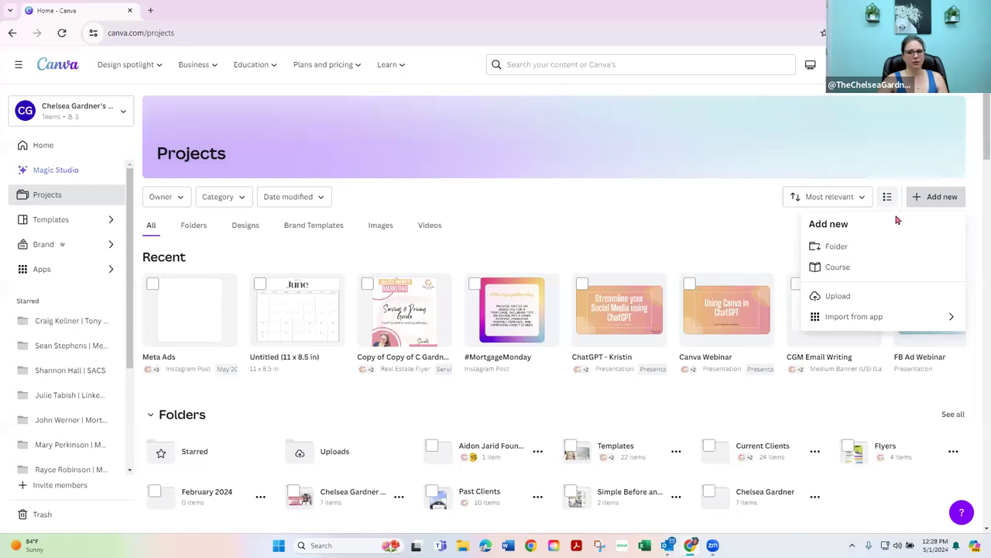
pyautogui.click(838, 247)
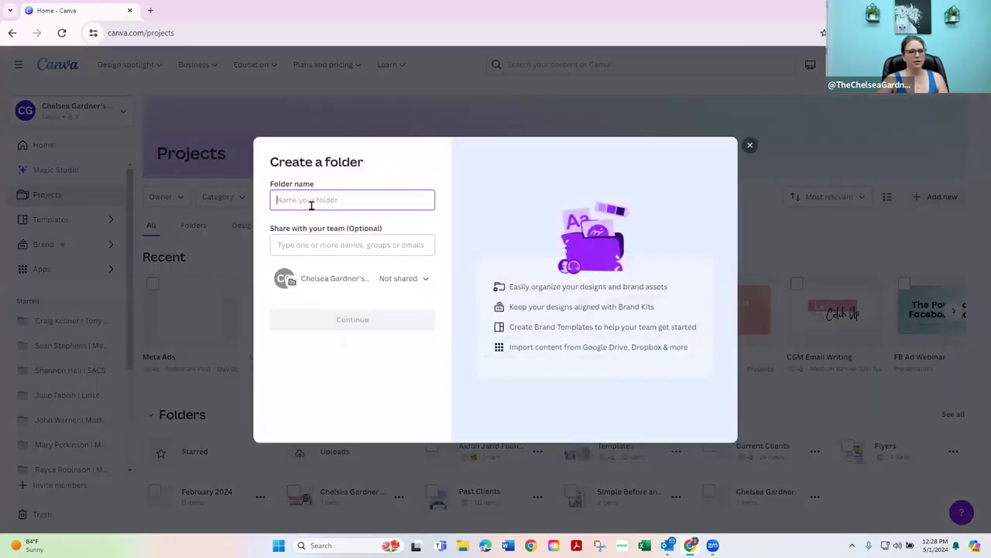
pyautogui.write('Social Media')
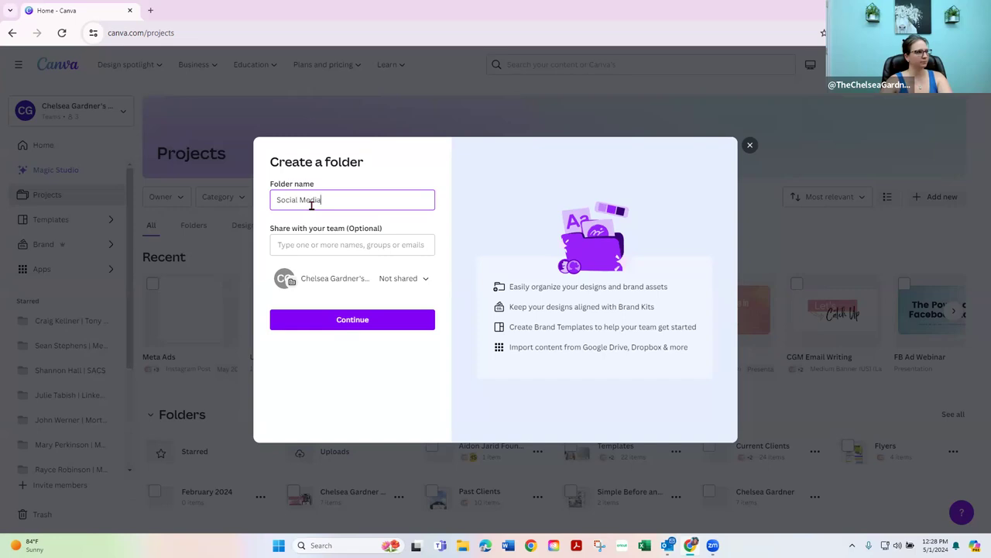
pyautogui.click(364, 322)
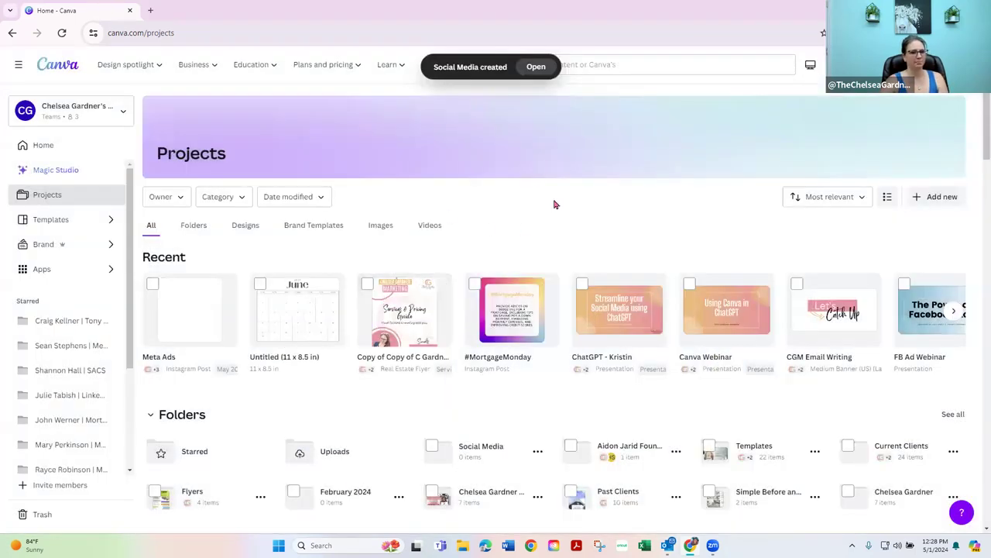
# Step: Review the Projects folders, including the contents of the Templates folder, and return to the Projects overview
pyautogui.scroll(-2, 558, 203)
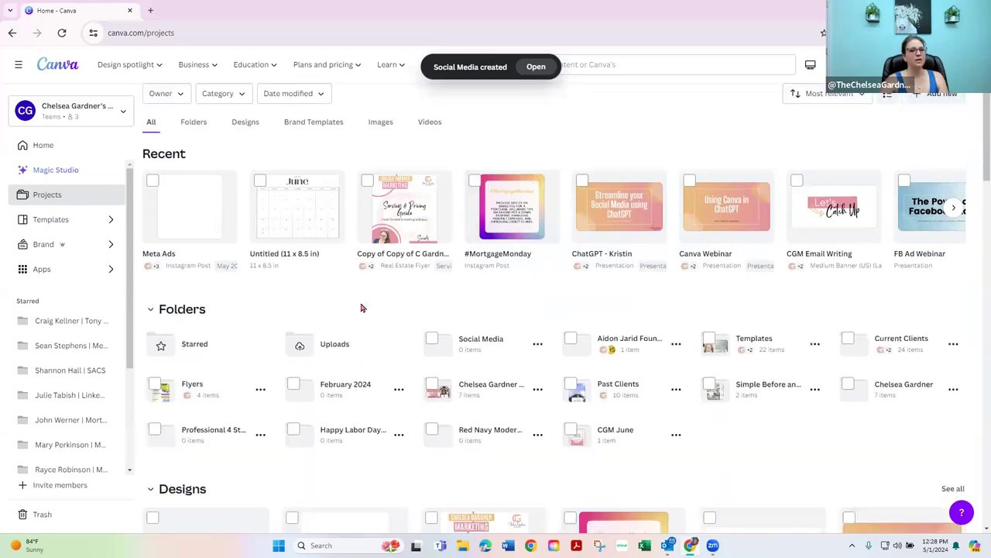
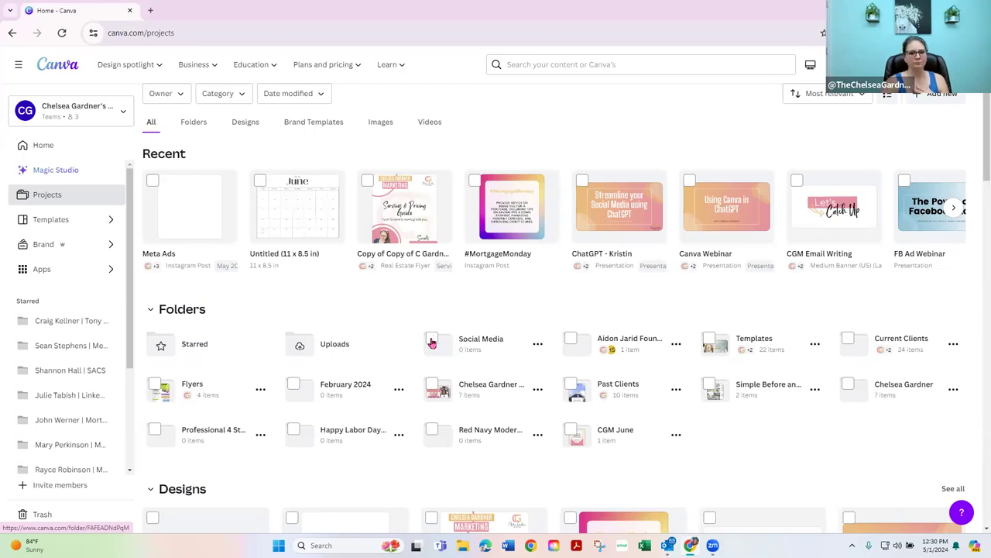
pyautogui.click(753, 338)
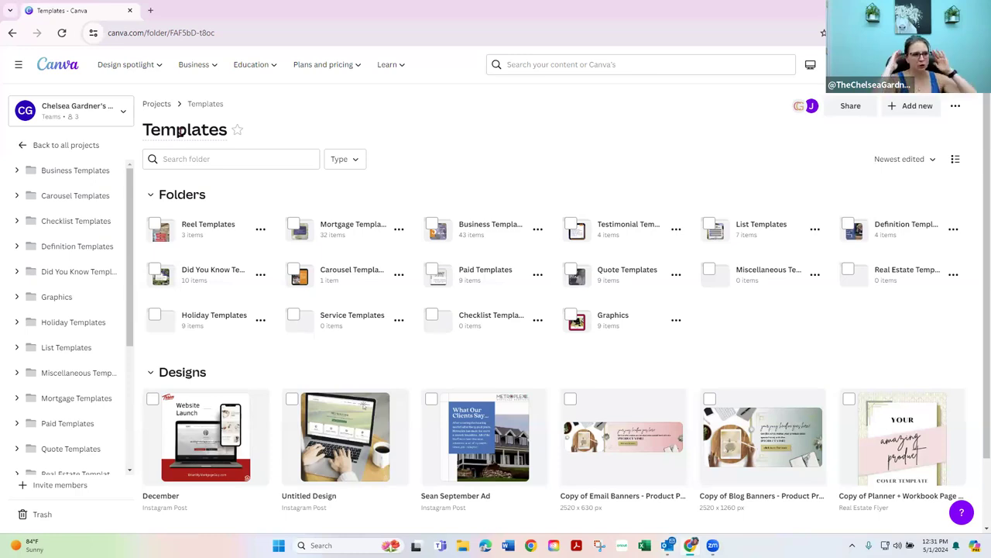
pyautogui.click(165, 106)
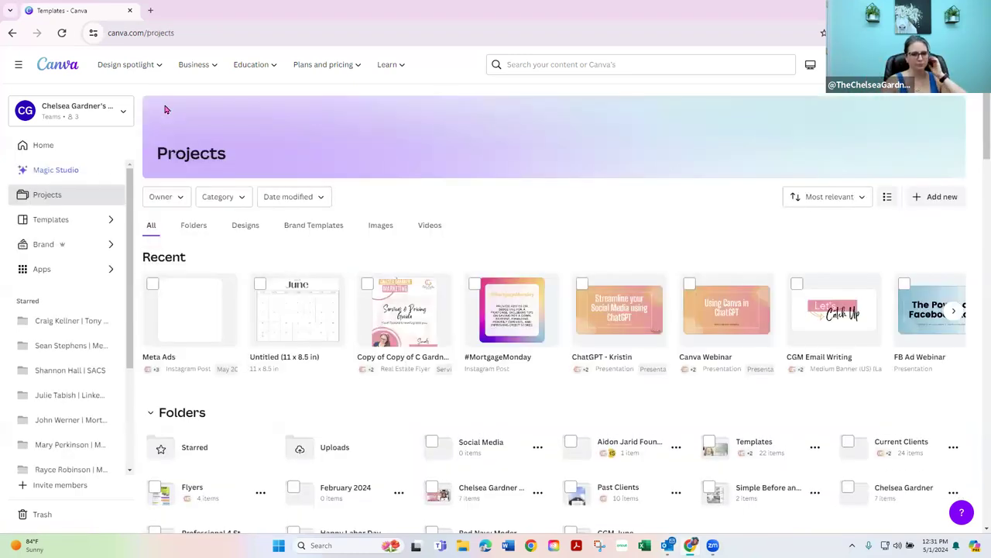
pyautogui.scroll(-2, 600, 130)
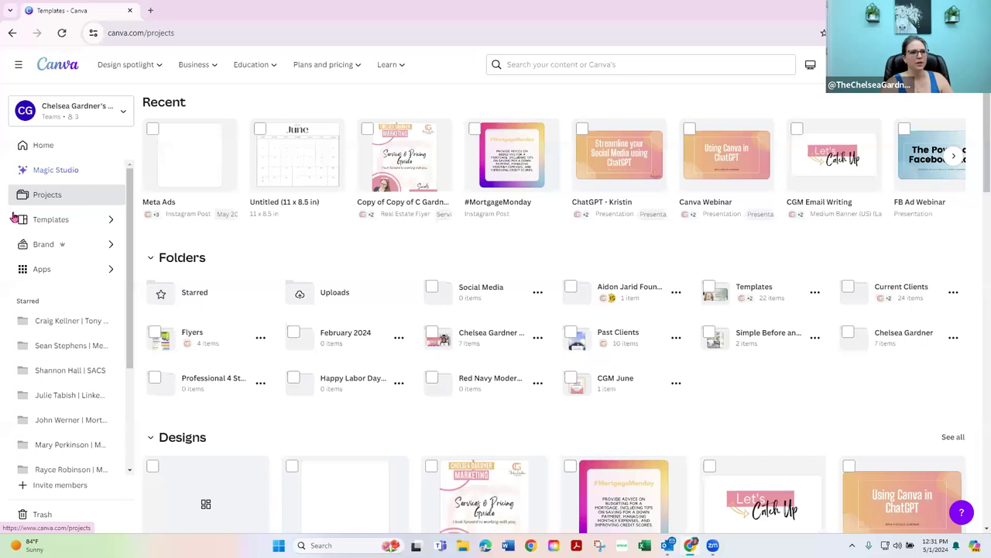
# Step: Move the #MortgageMonday design from the home page's recent designs into the Social Media folder
pyautogui.click(55, 153)
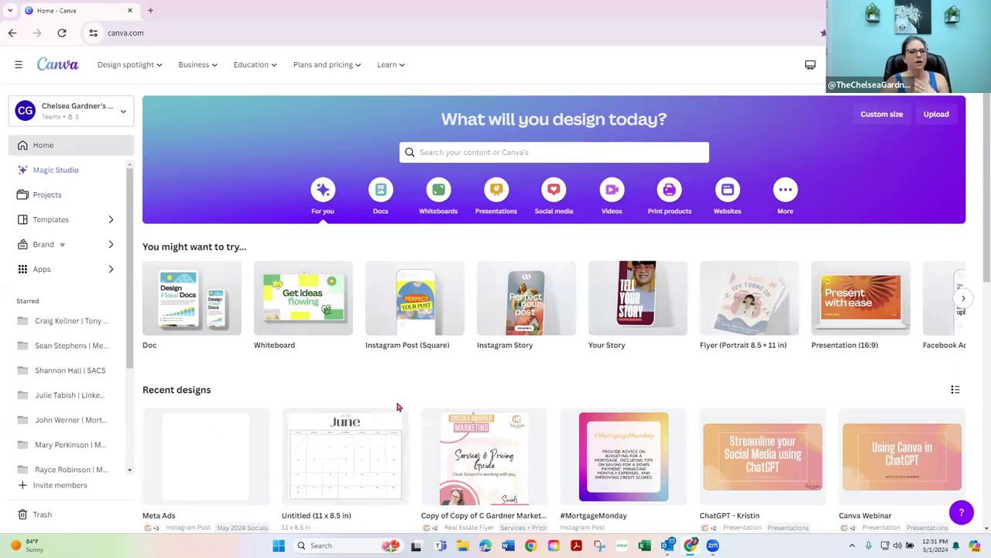
pyautogui.scroll(-2, 281, 395)
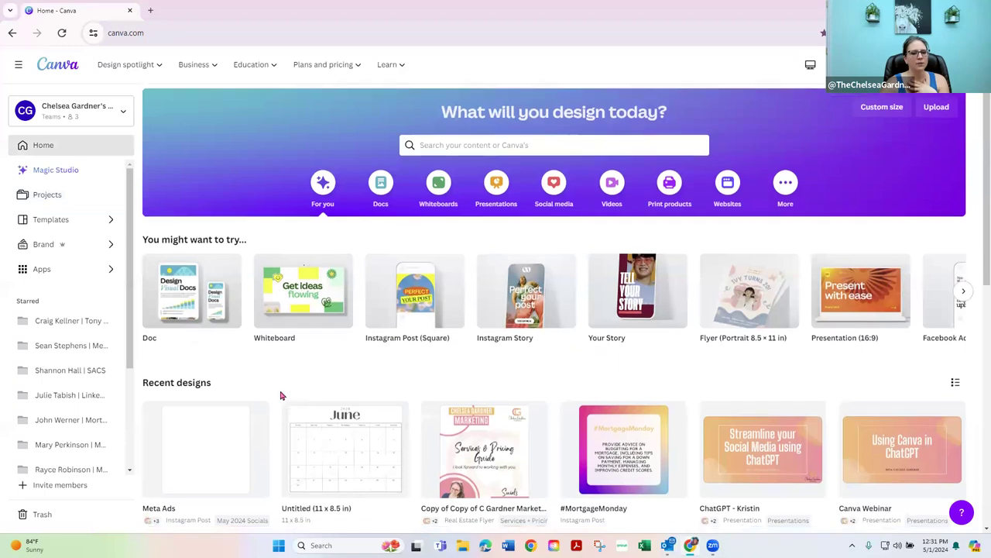
pyautogui.scroll(2, 281, 396)
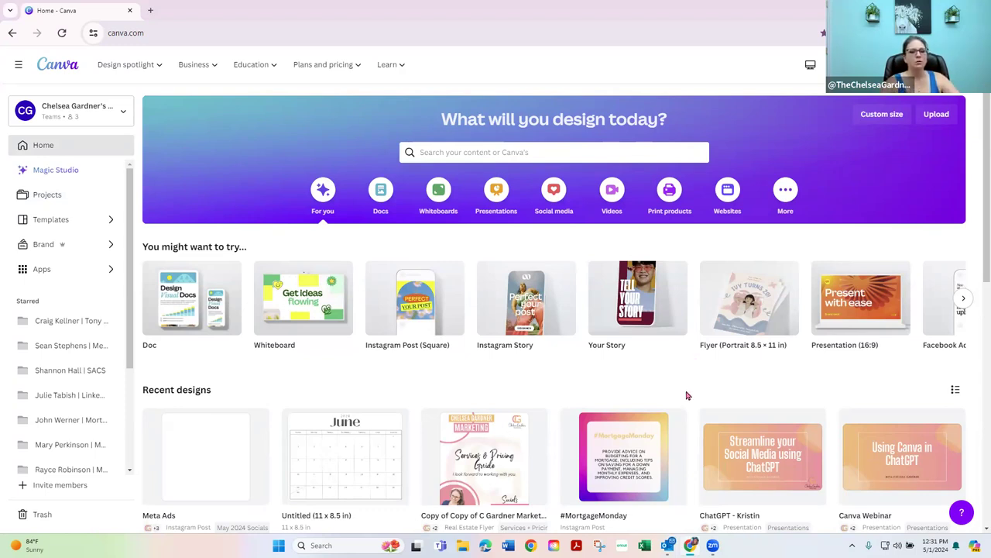
pyautogui.moveTo(627, 446)
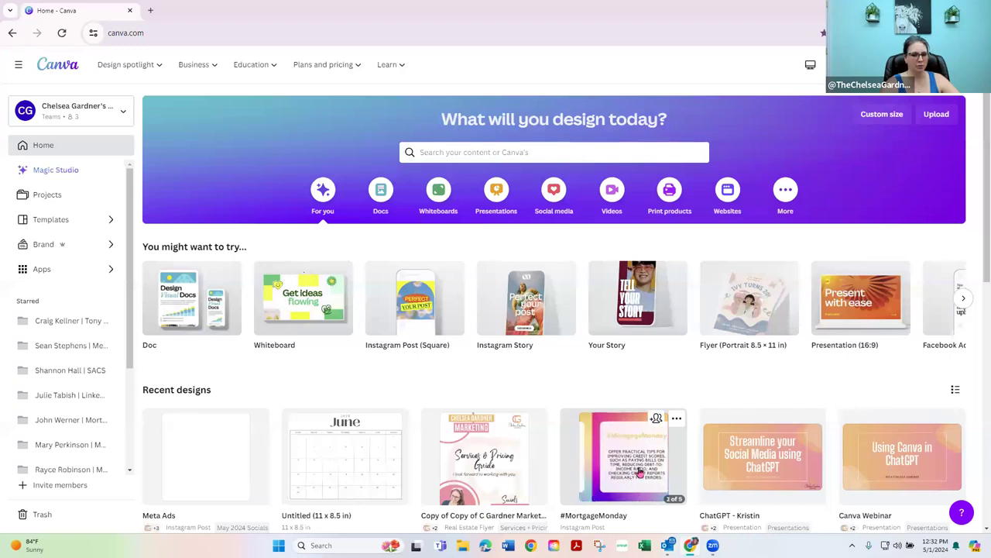
pyautogui.click(676, 419)
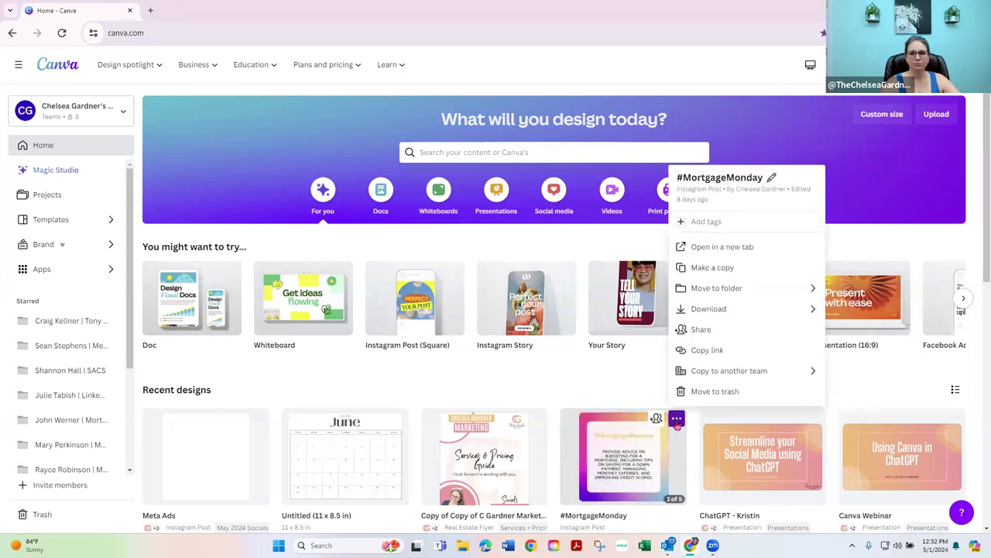
pyautogui.click(719, 288)
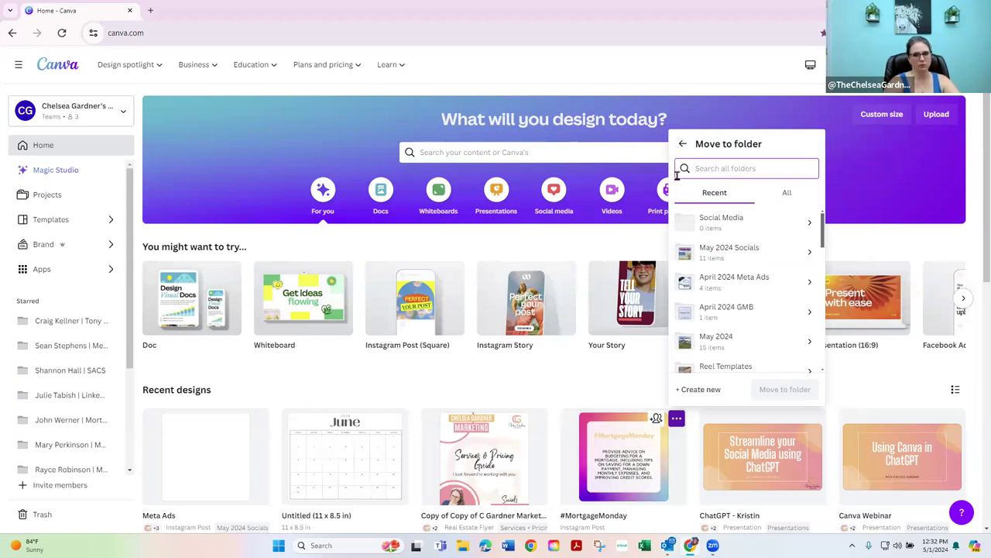
pyautogui.click(719, 221)
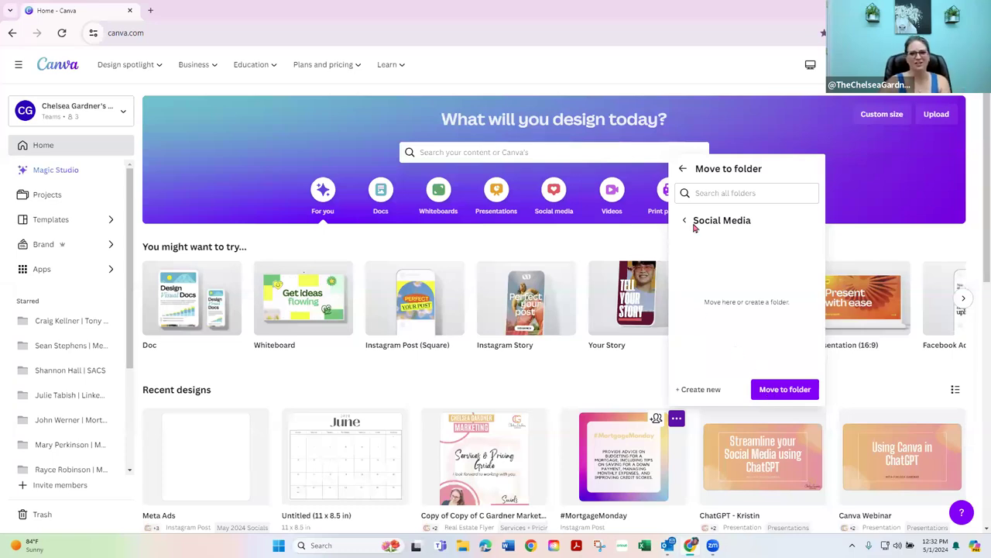
pyautogui.click(784, 390)
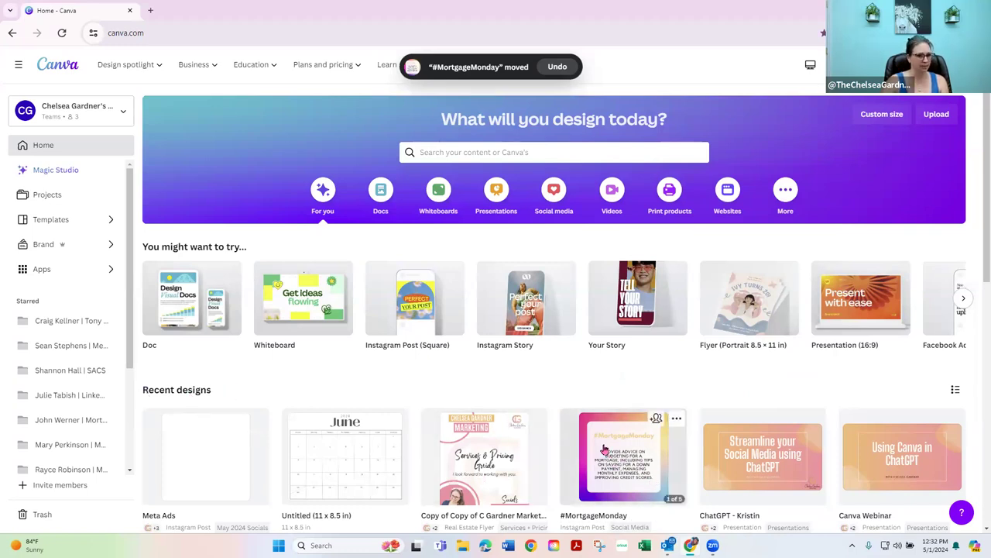
# Step: Check the contents of the Social Media folder in Projects and return to the recent designs on the home page
pyautogui.click(50, 197)
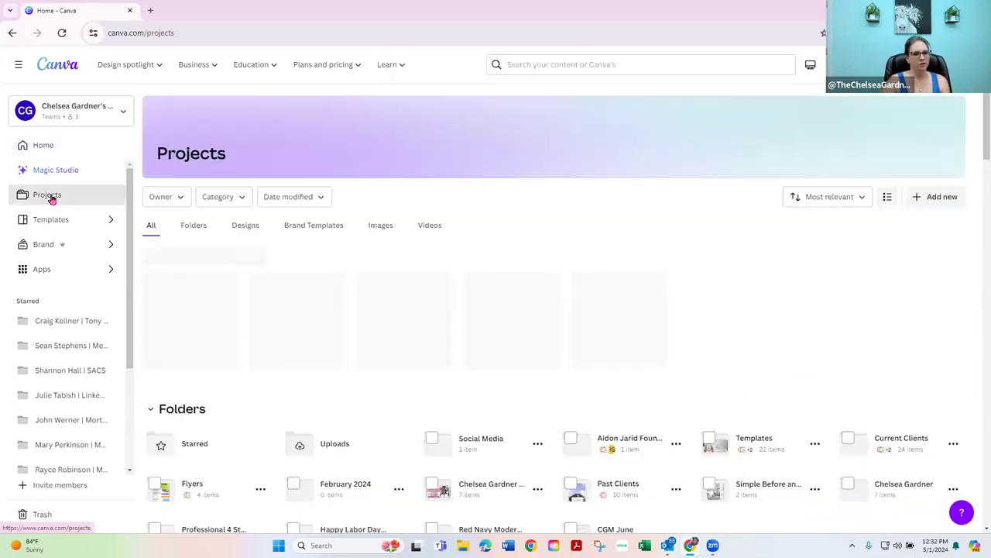
pyautogui.click(475, 451)
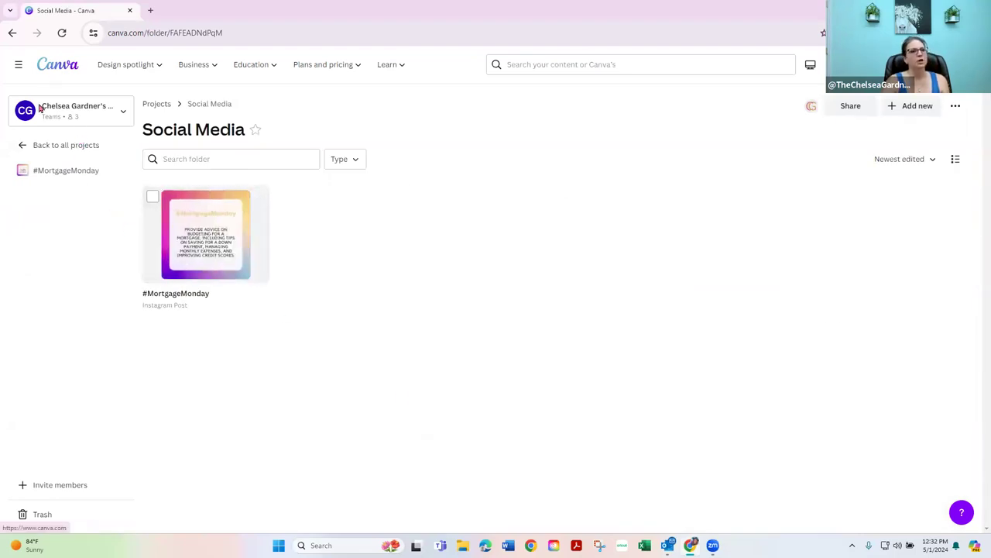
pyautogui.click(54, 66)
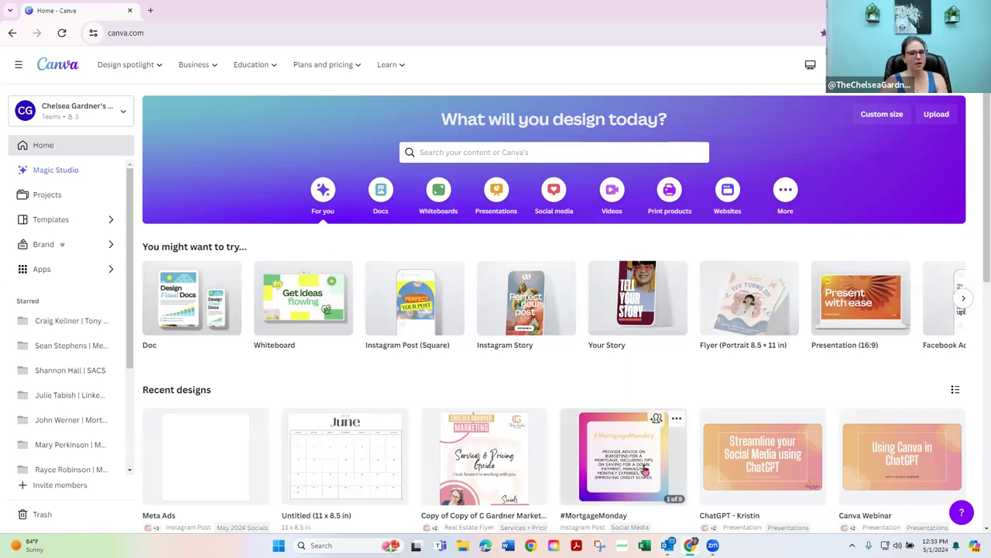
pyautogui.scroll(-1, 632, 449)
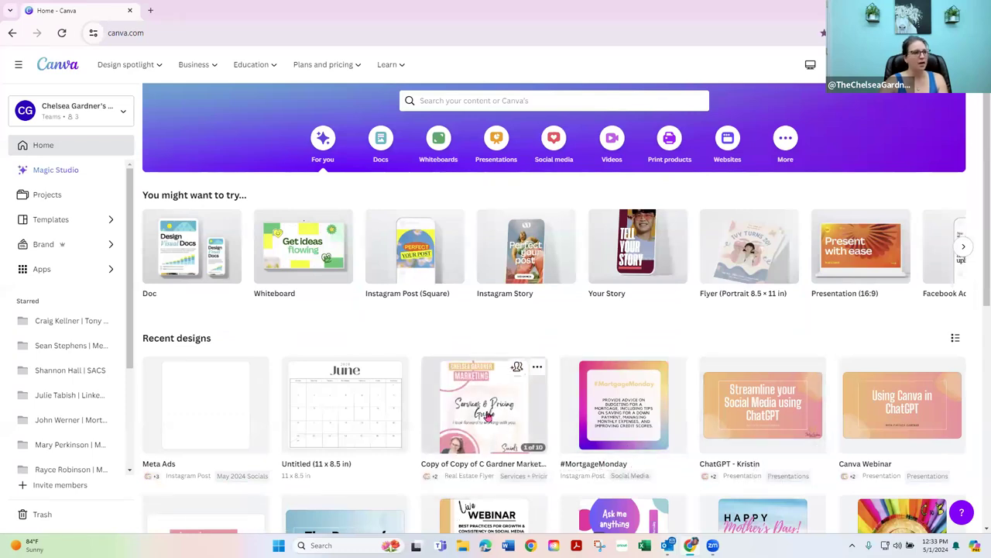
# Step: Compare the Templates and Projects scopes of the home page search, leaving it set to Projects
pyautogui.scroll(1, 492, 416)
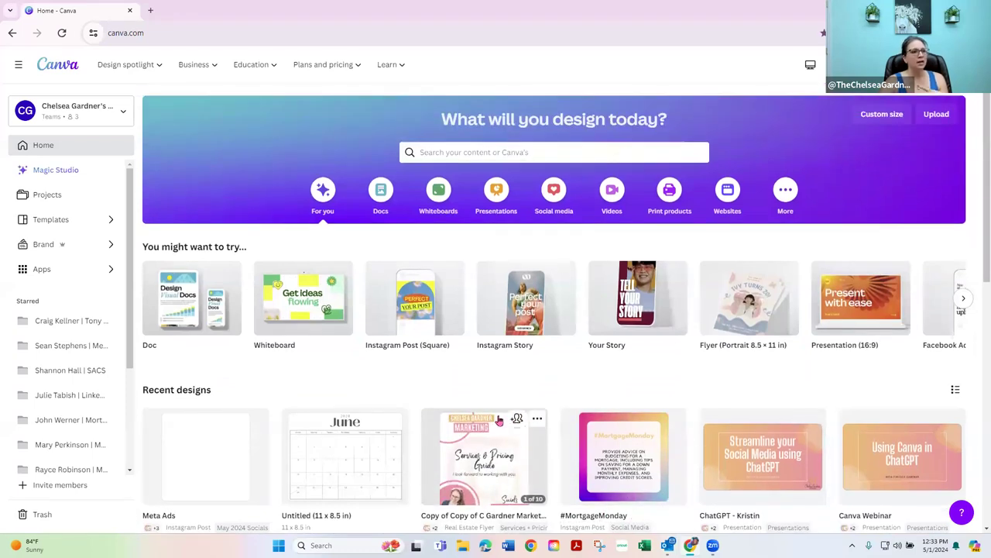
pyautogui.click(453, 153)
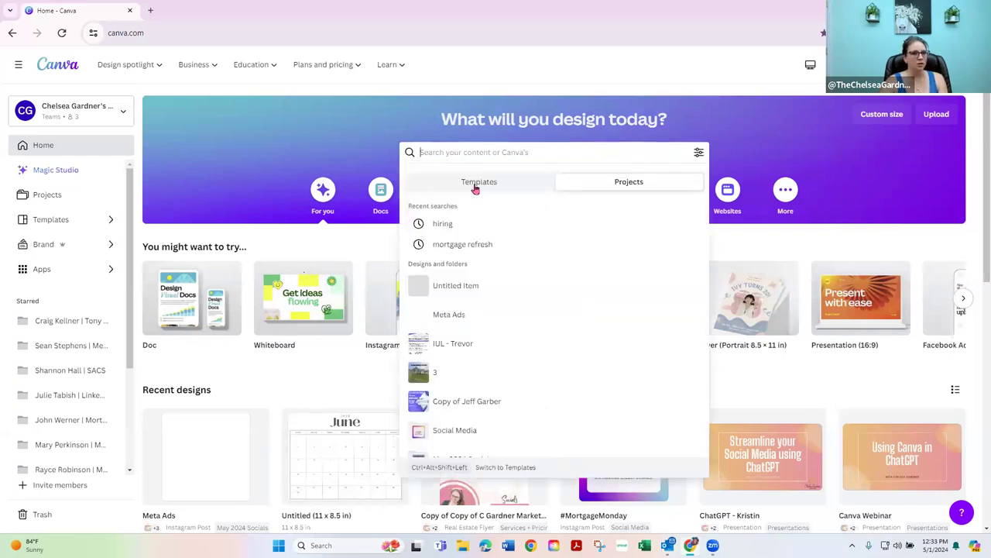
pyautogui.click(474, 185)
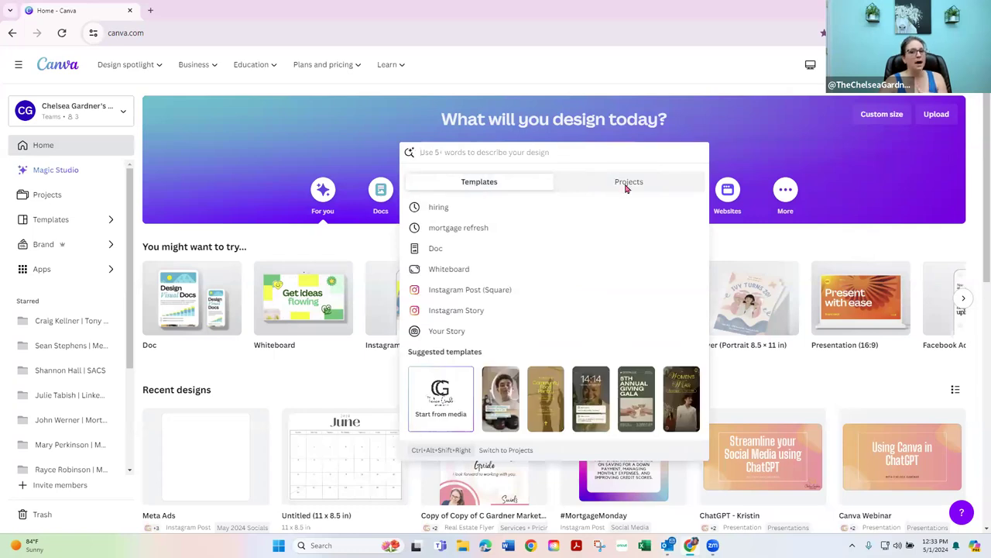
pyautogui.click(626, 185)
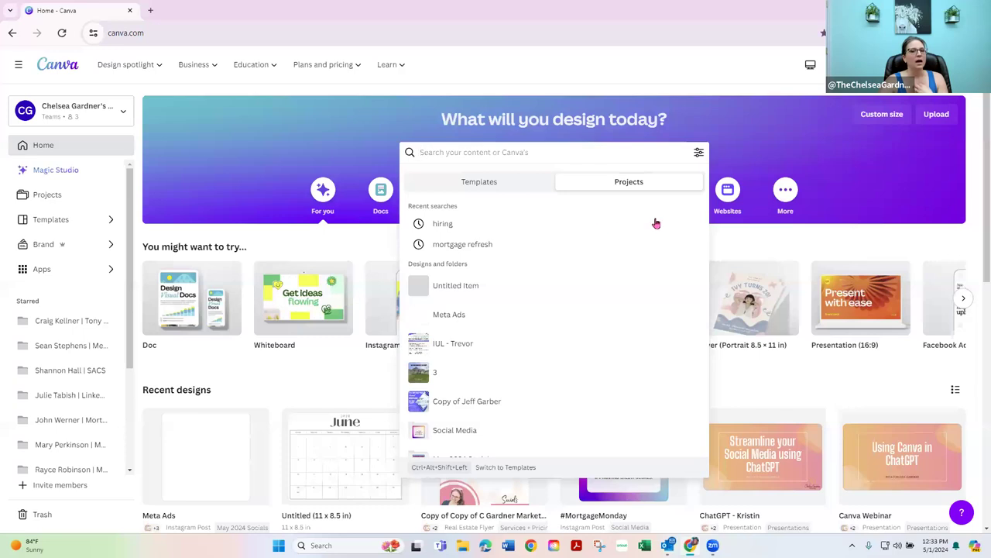
pyautogui.click(244, 153)
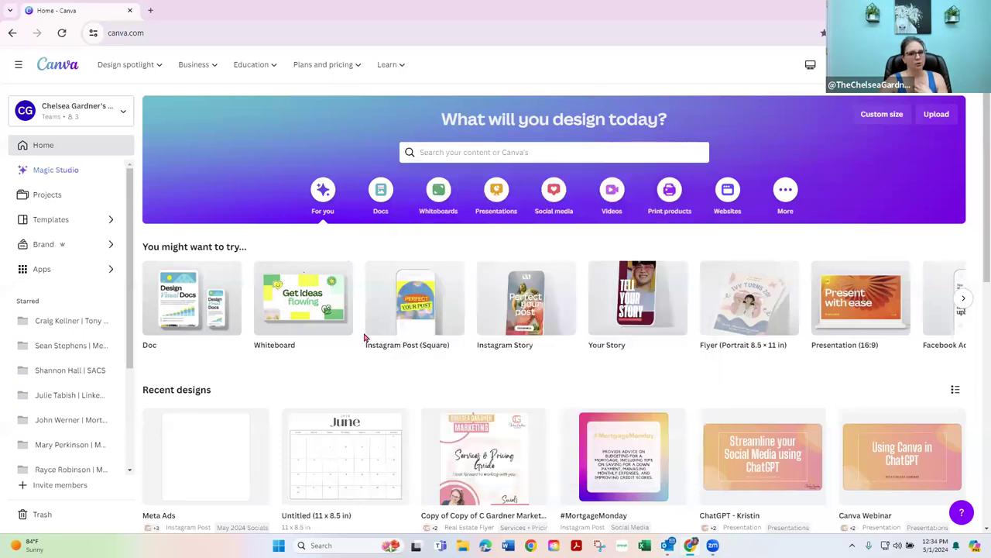
pyautogui.click(454, 155)
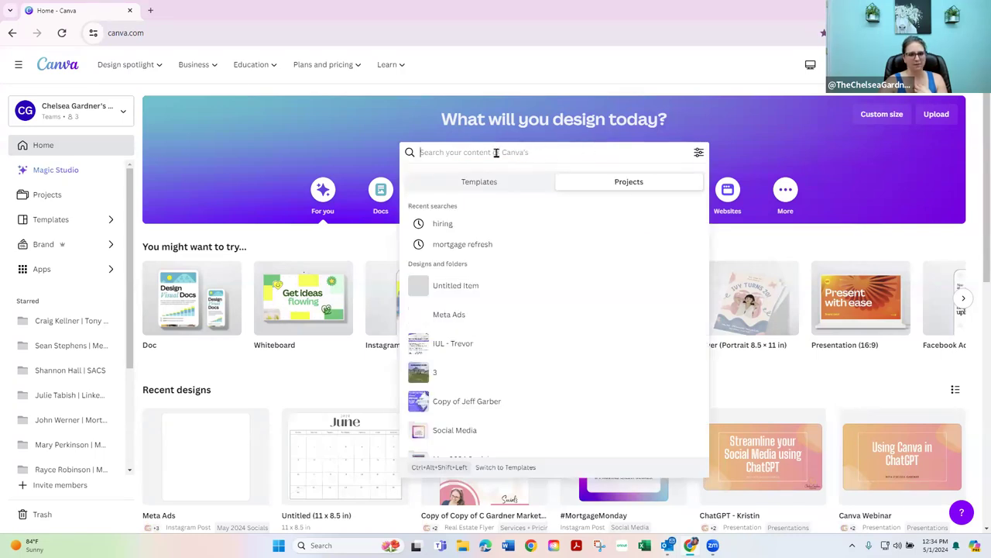
pyautogui.click(457, 185)
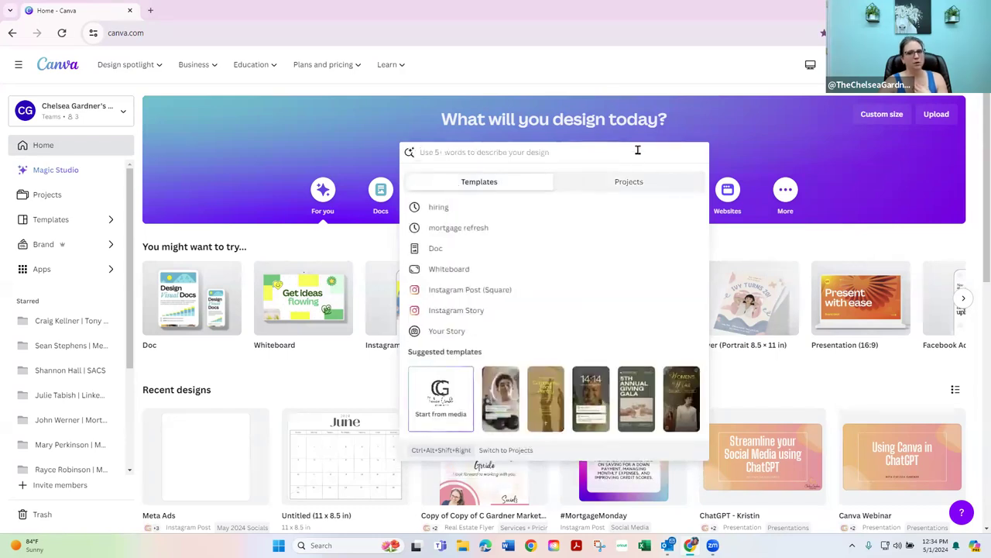
pyautogui.click(638, 184)
pyautogui.click(519, 184)
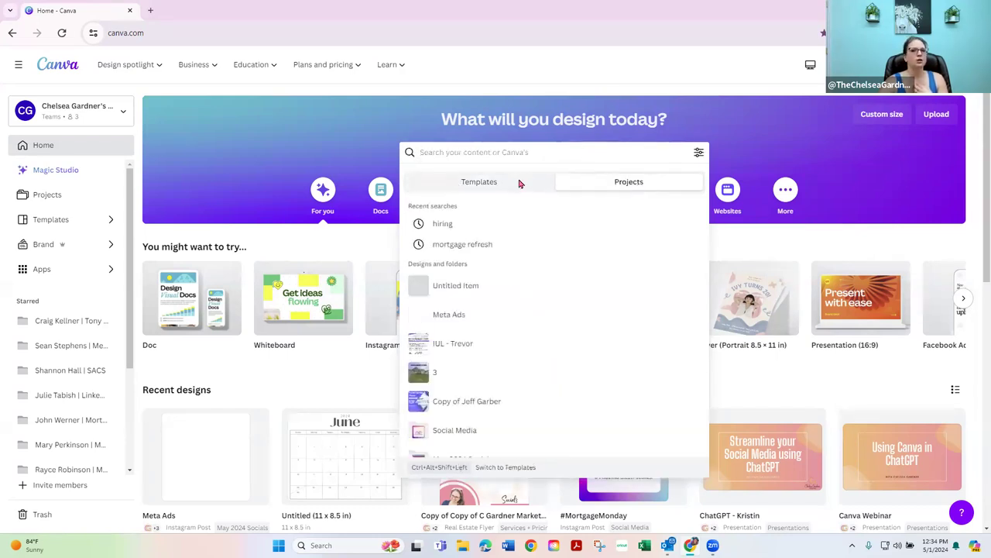
pyautogui.click(632, 184)
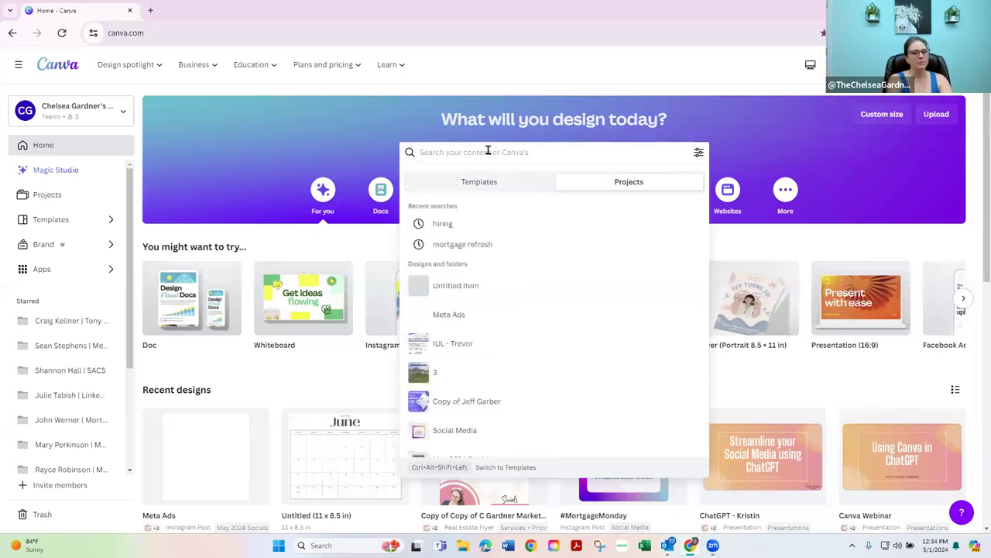
# Step: Search the projects for the account owner's full name, review the full results page and return to the home page
pyautogui.write('chelsea gardner')
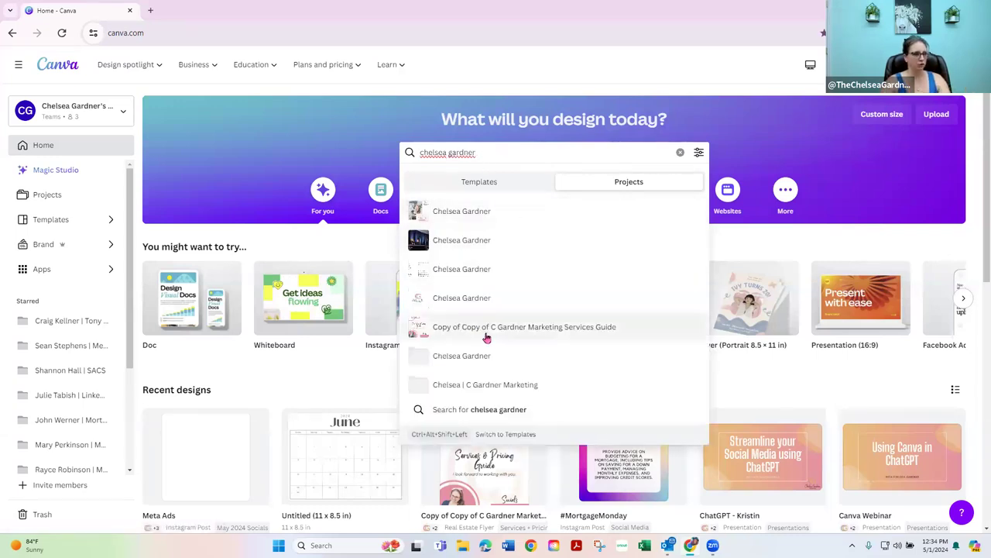
pyautogui.scroll(-3, 488, 338)
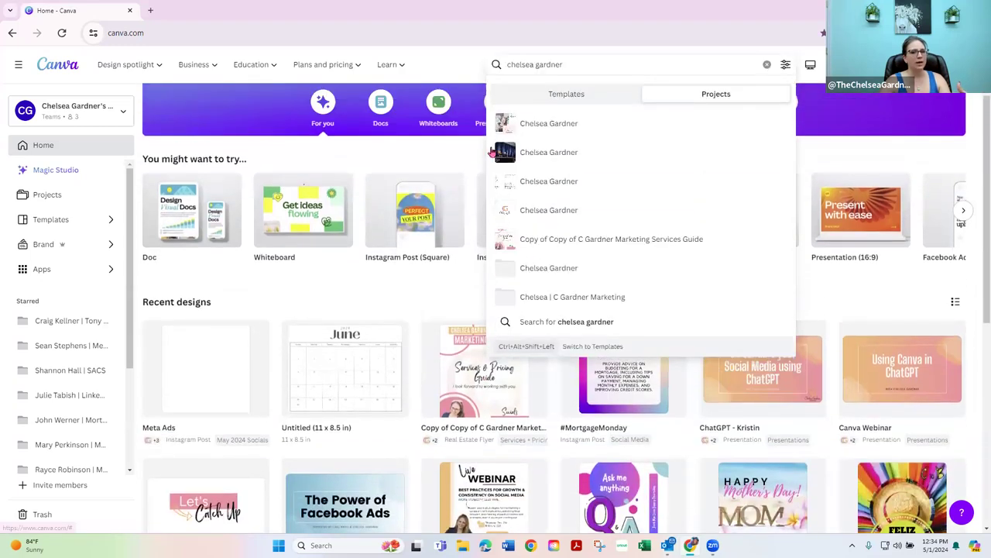
pyautogui.scroll(3, 468, 279)
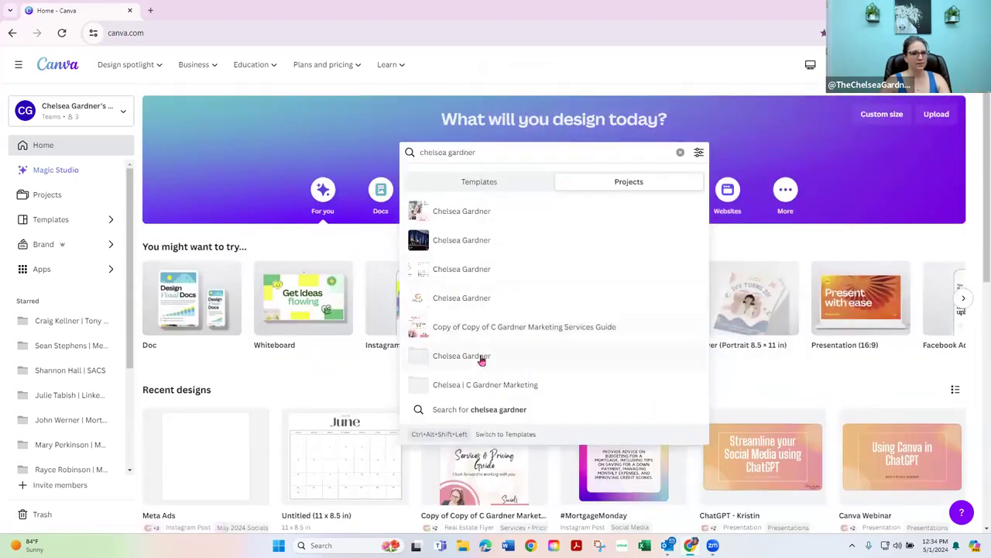
pyautogui.click(466, 411)
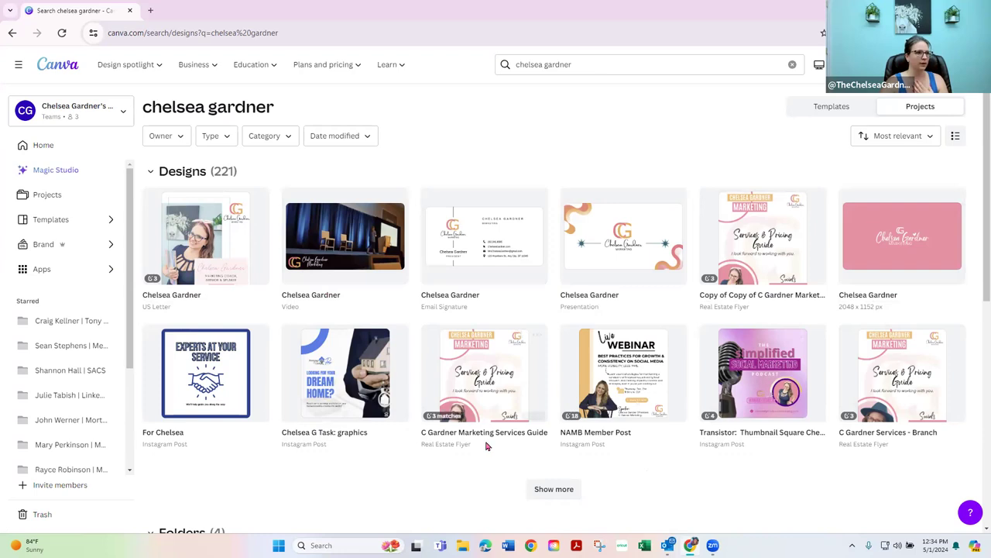
pyautogui.click(73, 66)
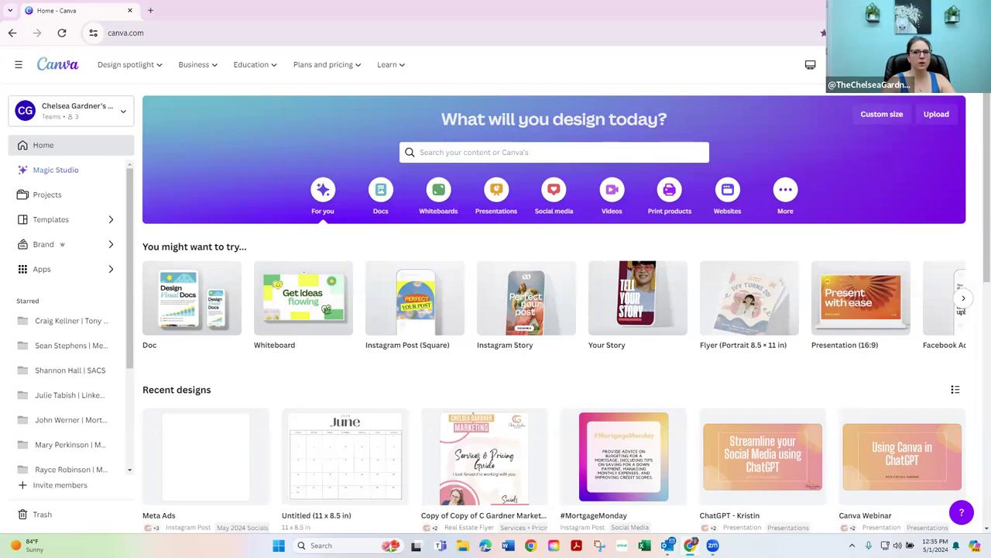
# Step: Search the new-design formats for "flyer", look through the available flyer sizes and close the list
pyautogui.click(882, 114)
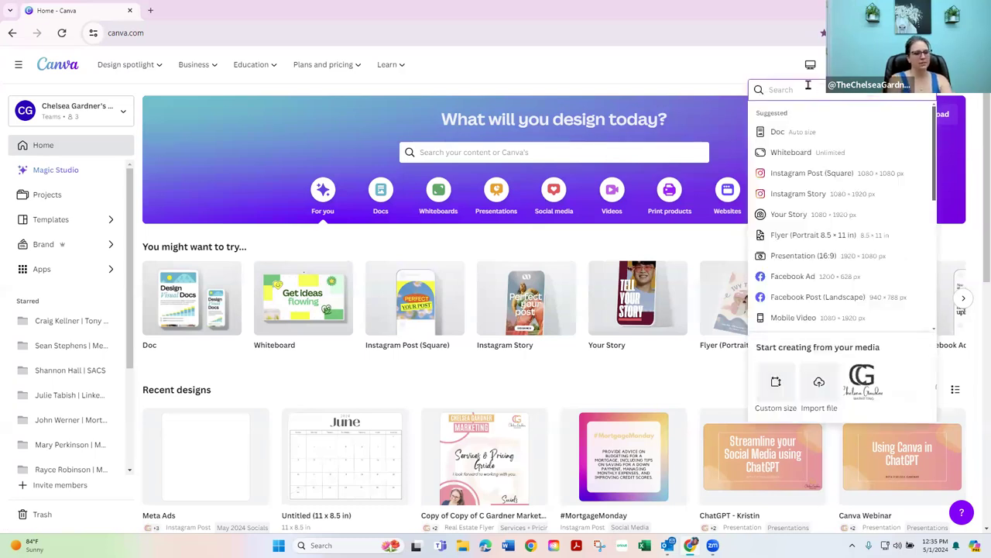
pyautogui.write('flyer')
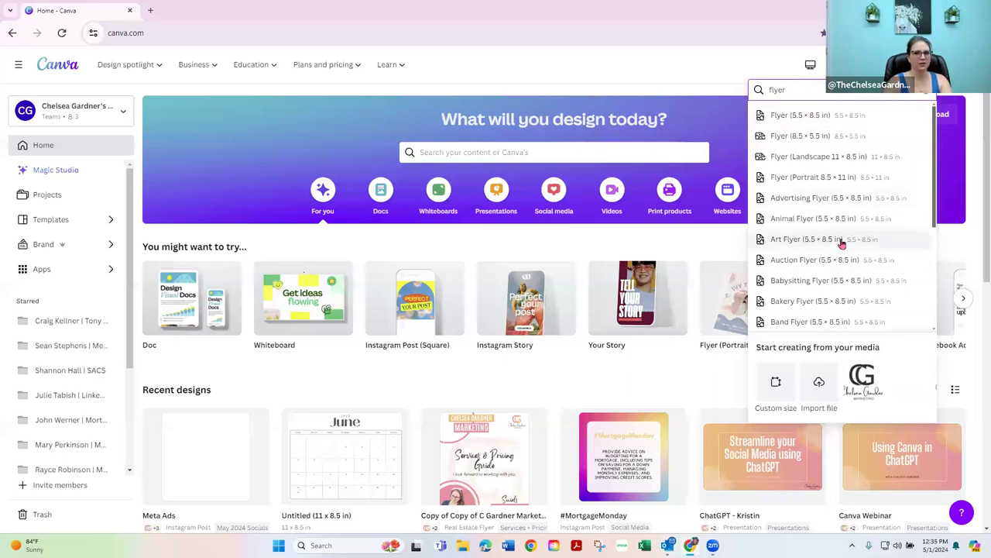
pyautogui.scroll(-3, 821, 217)
pyautogui.scroll(3, 813, 215)
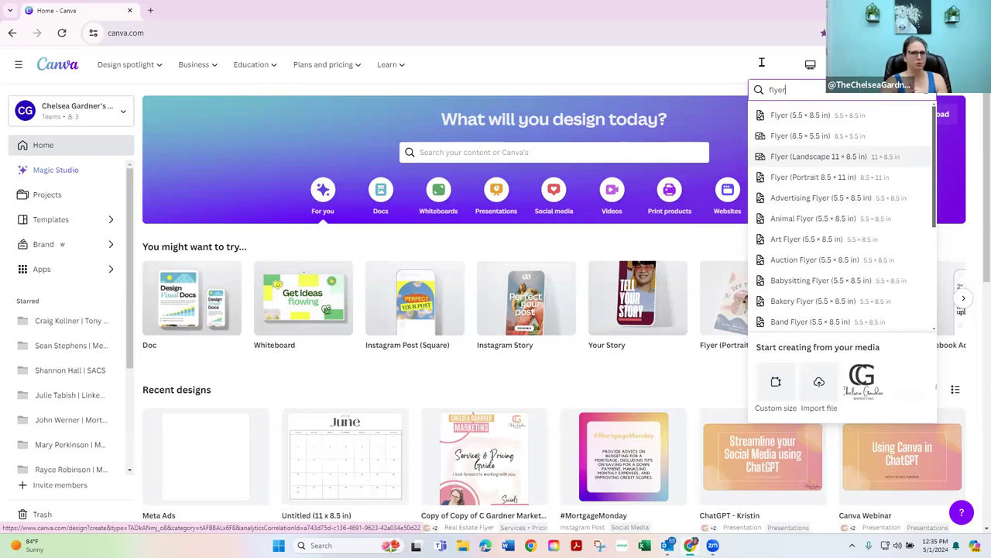
pyautogui.click(671, 73)
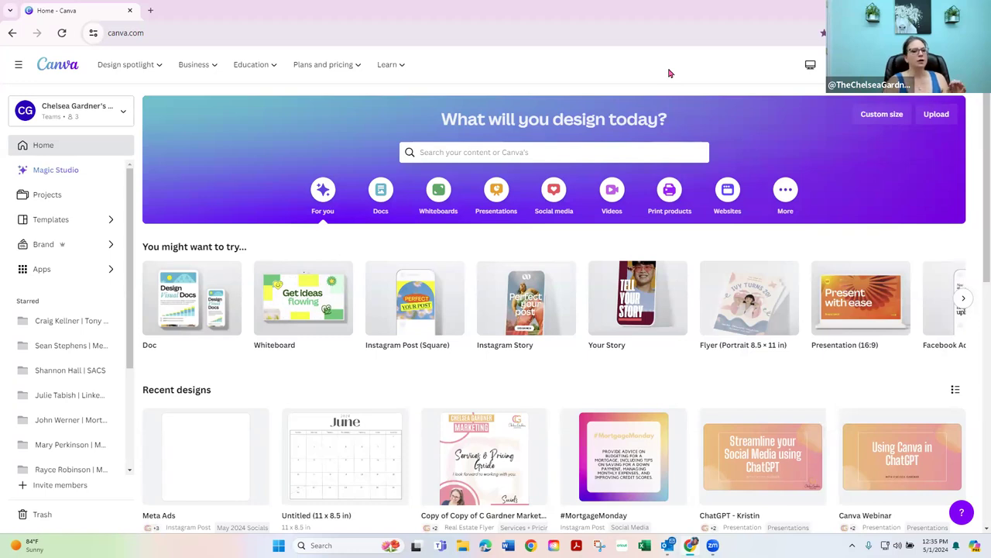
# Step: Open the Flyers templates in the Business template category and browse through the designs
pyautogui.click(49, 223)
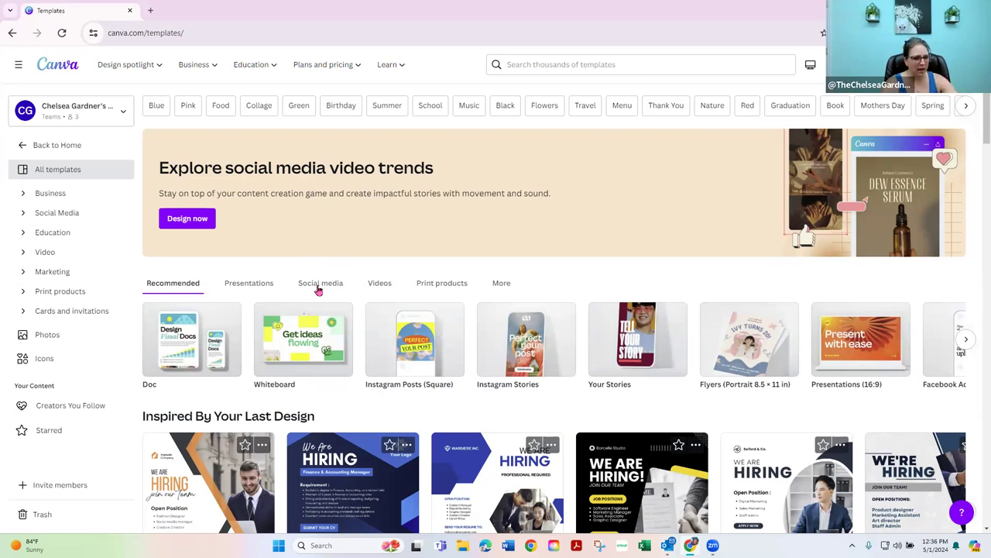
pyautogui.click(24, 195)
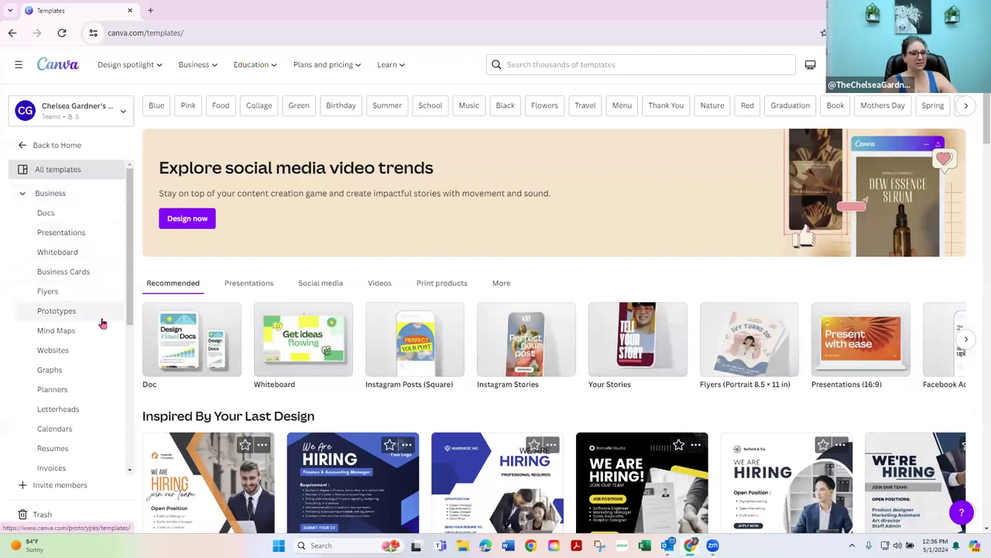
pyautogui.click(48, 295)
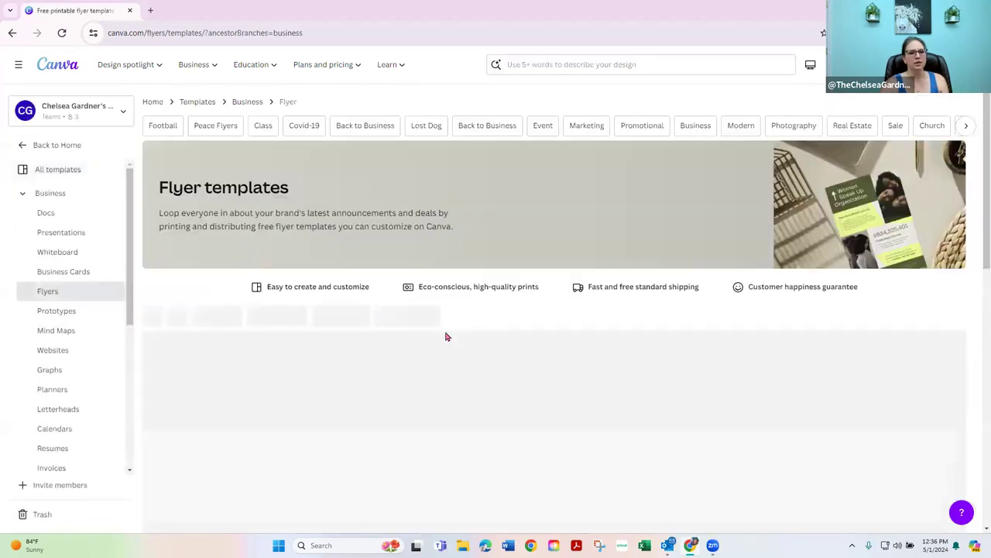
pyautogui.scroll(-3, 600, 384)
pyautogui.scroll(-15, 600, 384)
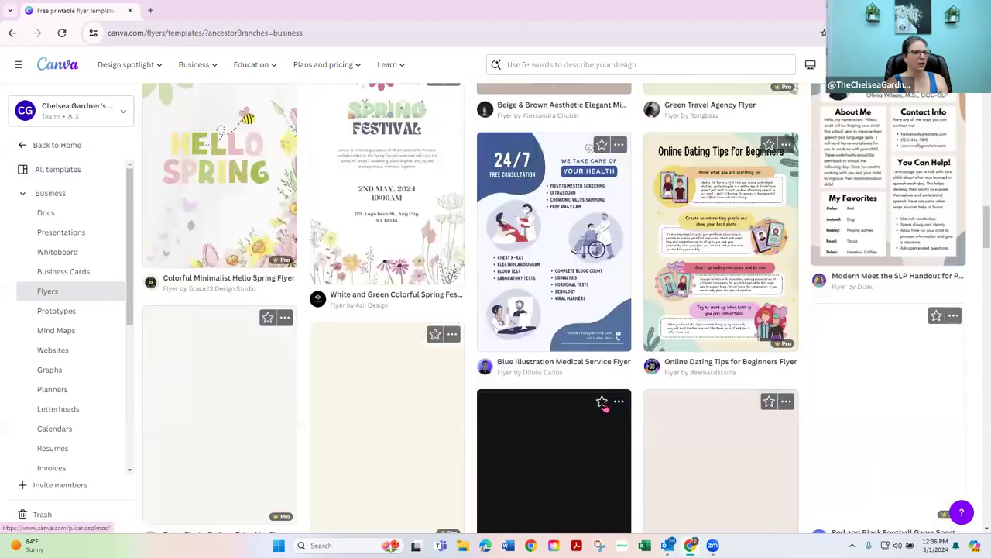
pyautogui.scroll(-10, 603, 406)
pyautogui.scroll(15, 597, 406)
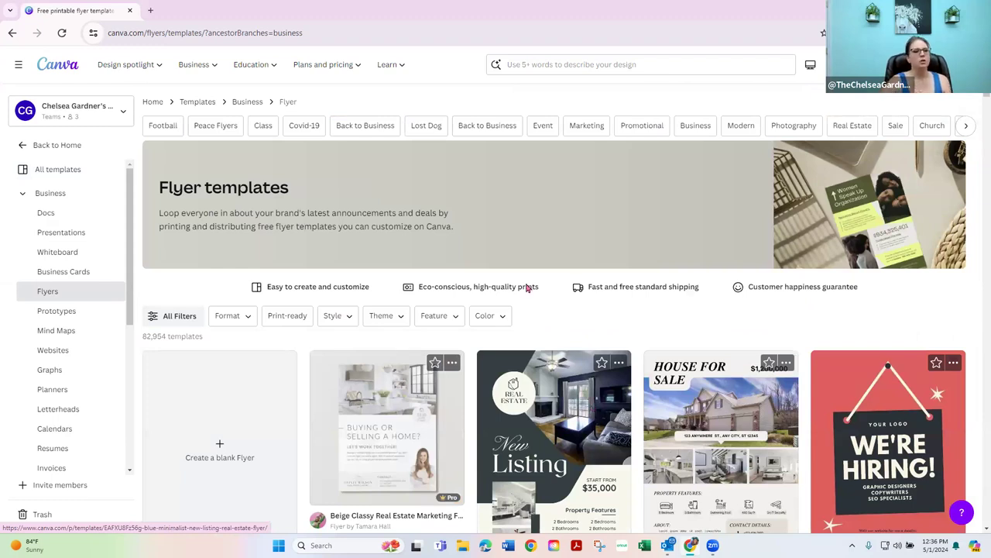
# Step: Review the Business template subcategories, collapse them, and expand the Social Media category to review its formats
pyautogui.click(60, 296)
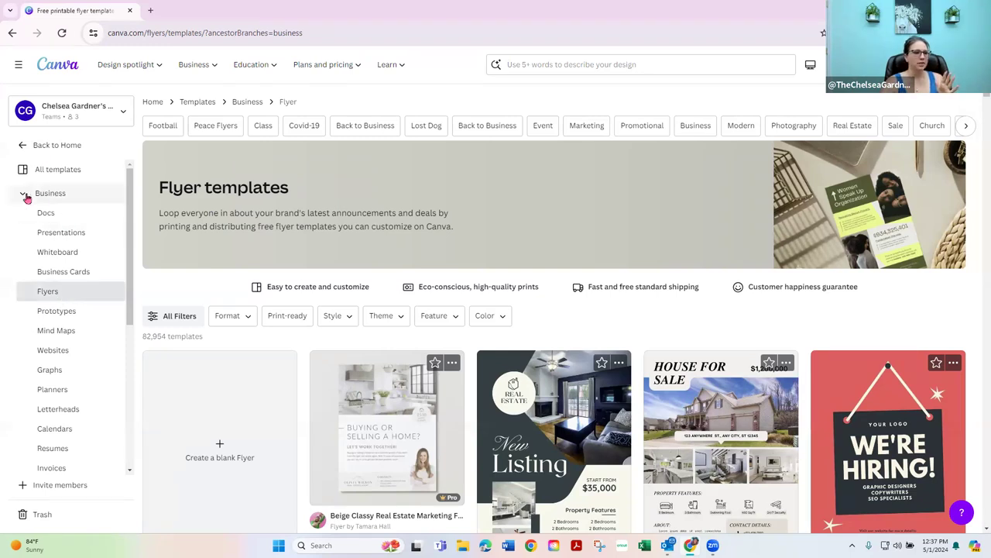
pyautogui.scroll(-3, 62, 240)
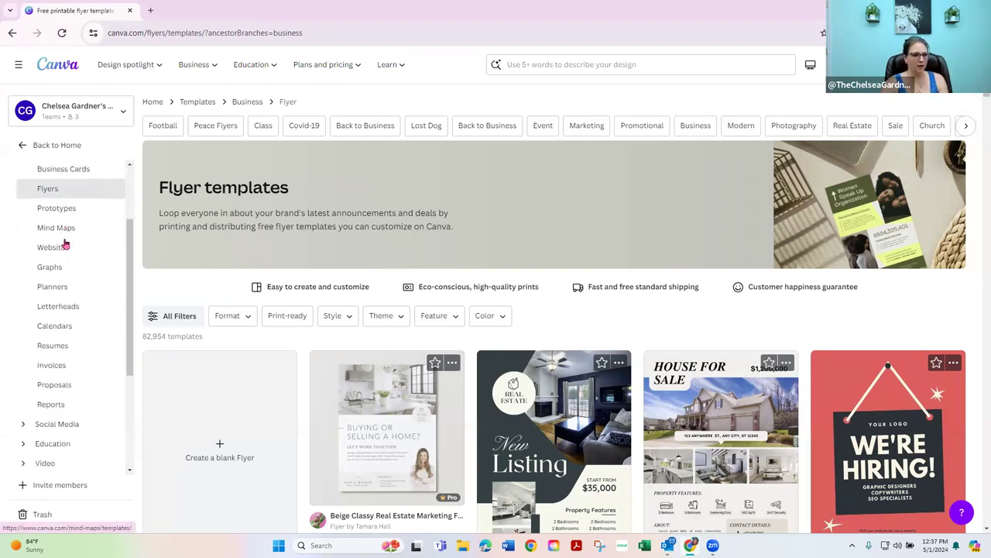
pyautogui.scroll(3, 69, 246)
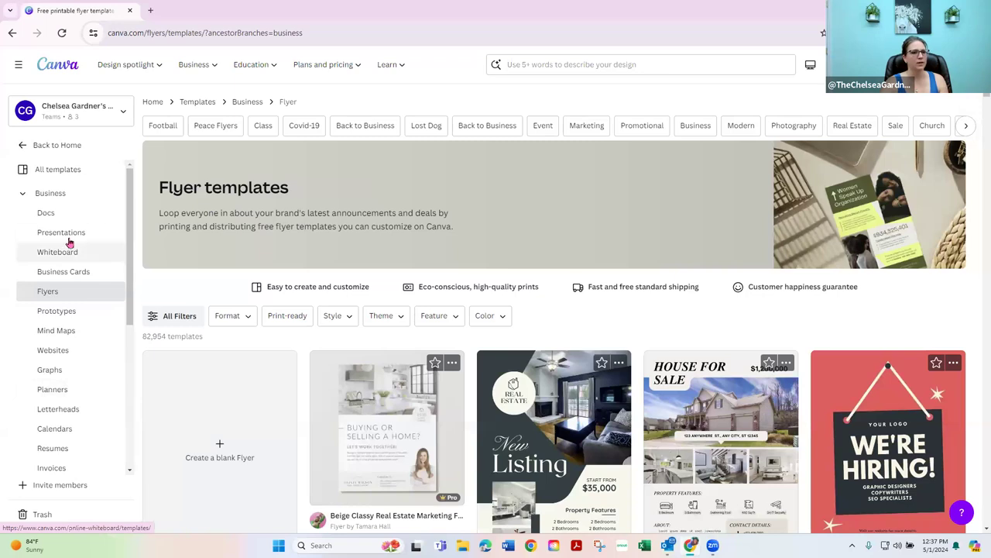
pyautogui.click(24, 196)
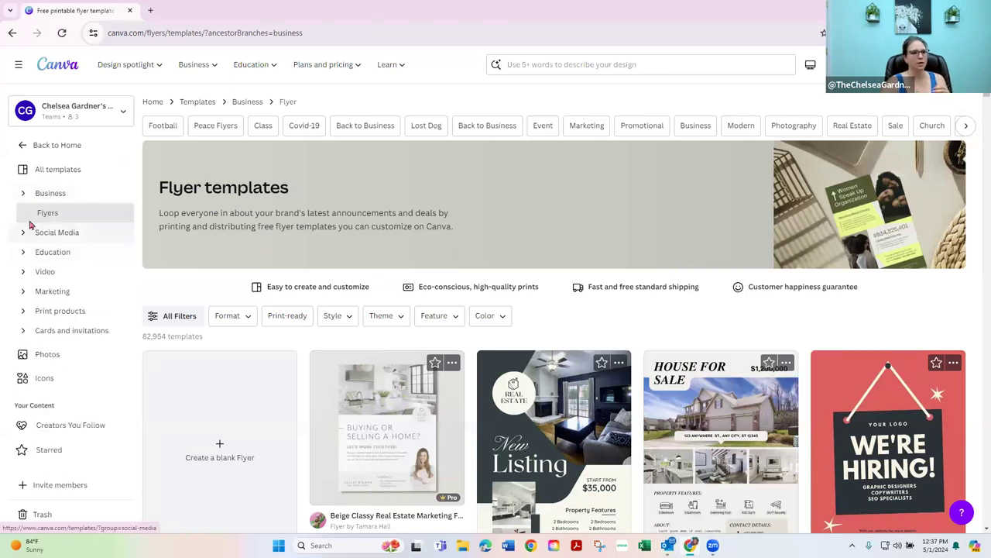
pyautogui.click(24, 231)
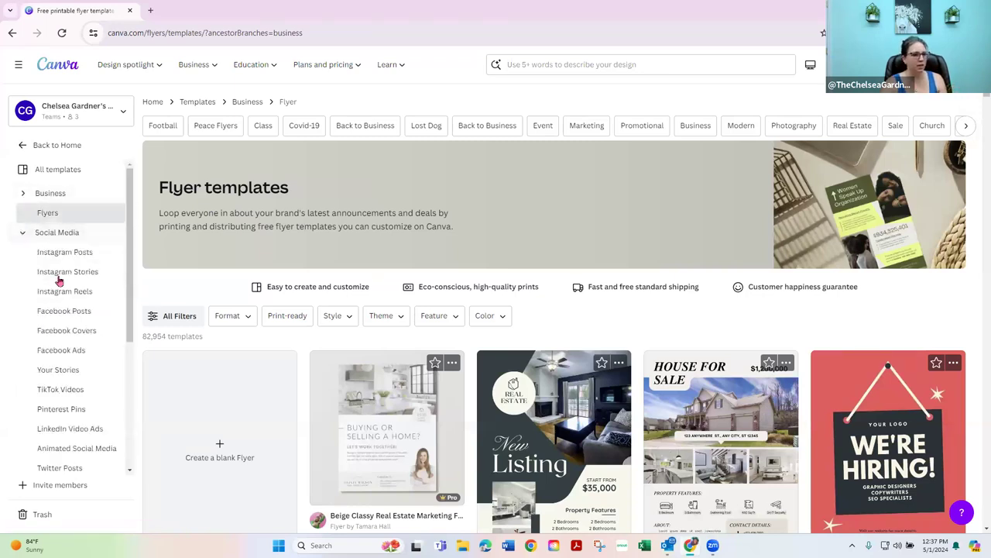
pyautogui.scroll(-2, 78, 310)
pyautogui.scroll(1, 73, 322)
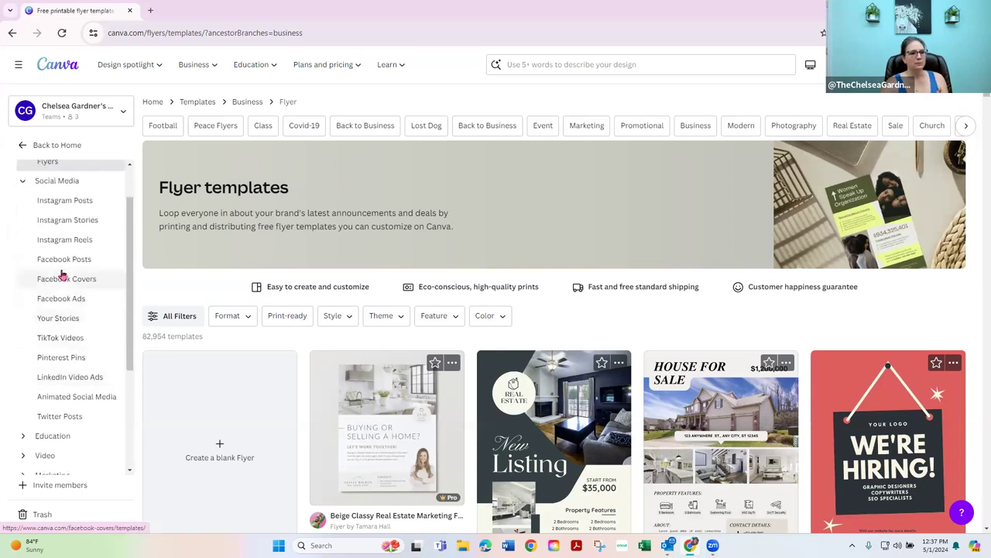
pyautogui.scroll(1, 55, 230)
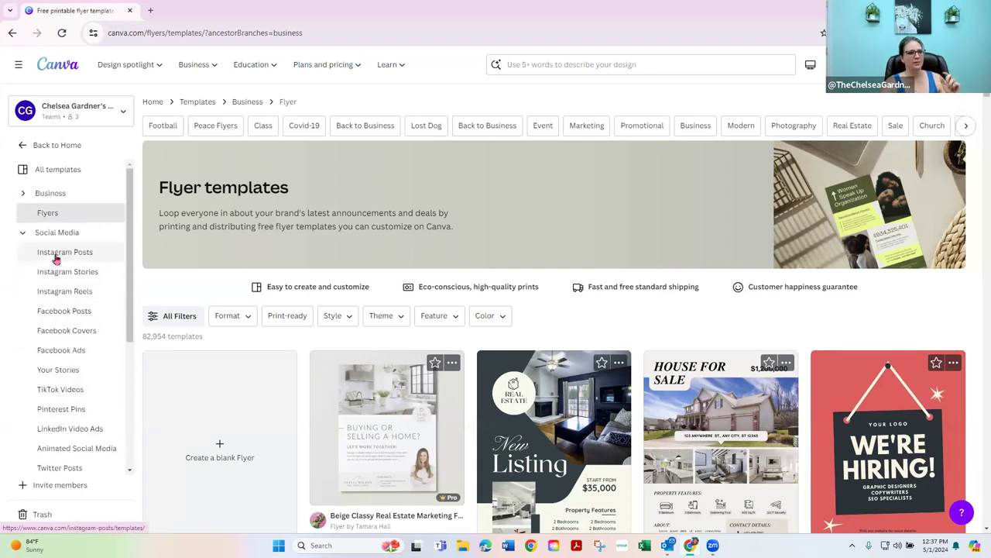
# Step: Open the Instagram Posts templates under Social Media and browse through the designs
pyautogui.click(64, 251)
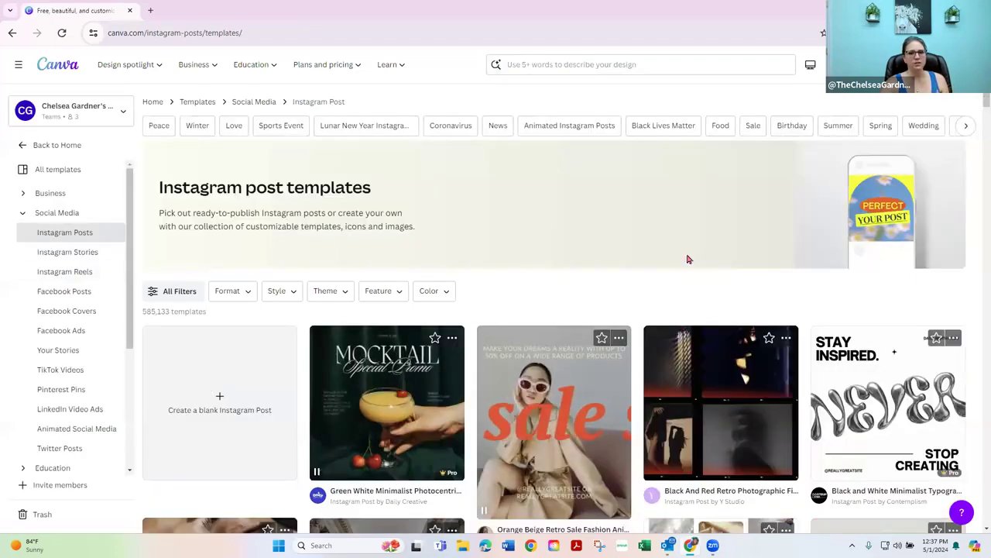
pyautogui.scroll(-5, 389, 364)
pyautogui.scroll(-6, 389, 364)
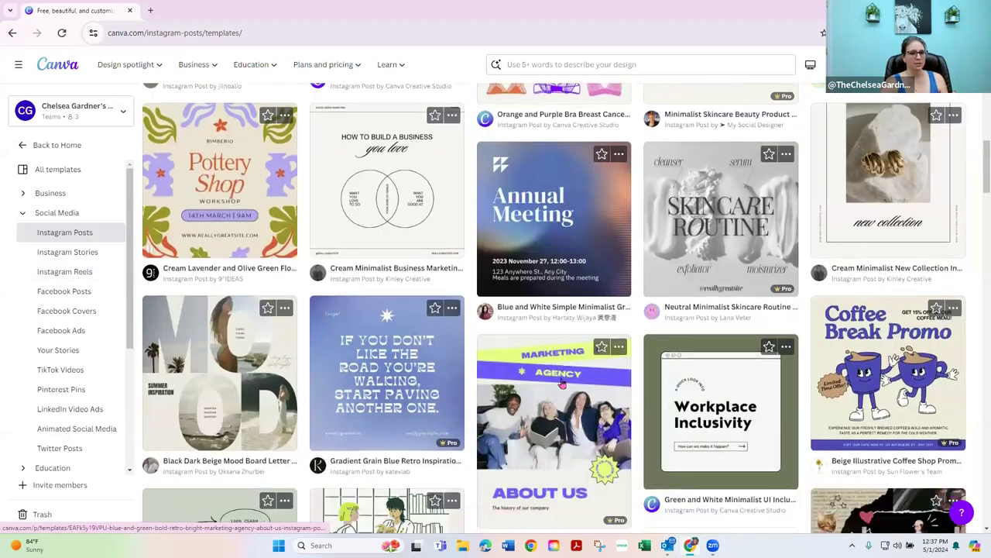
pyautogui.scroll(-2, 459, 293)
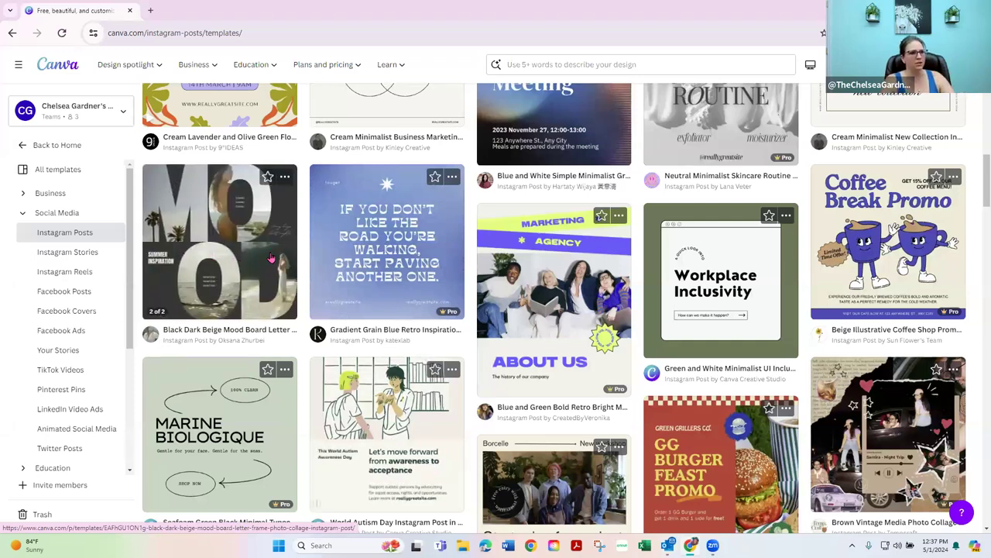
pyautogui.scroll(-5, 666, 302)
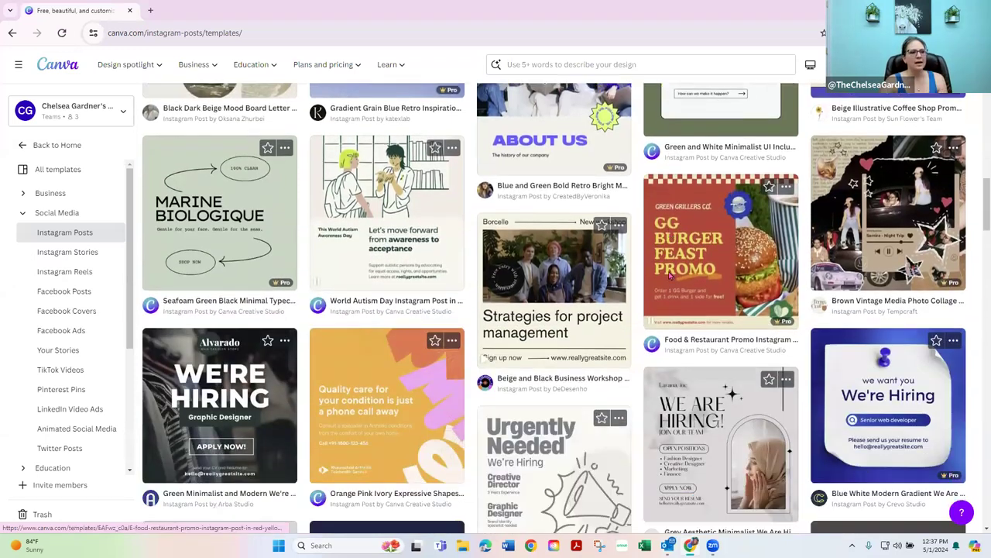
pyautogui.scroll(-3, 670, 275)
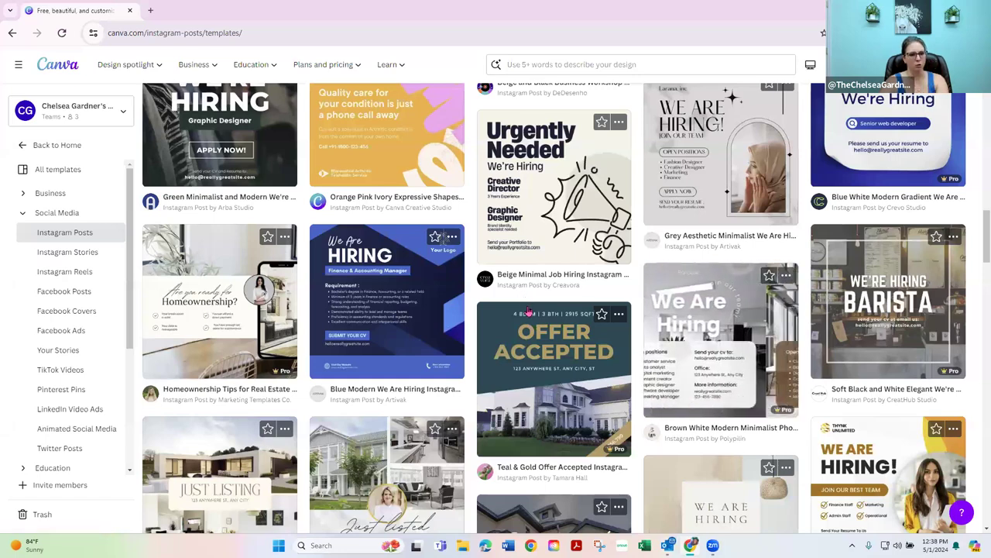
# Step: Collapse the Social Media category, browse more Instagram post templates, and return to the start of the template page
pyautogui.scroll(-2, 526, 310)
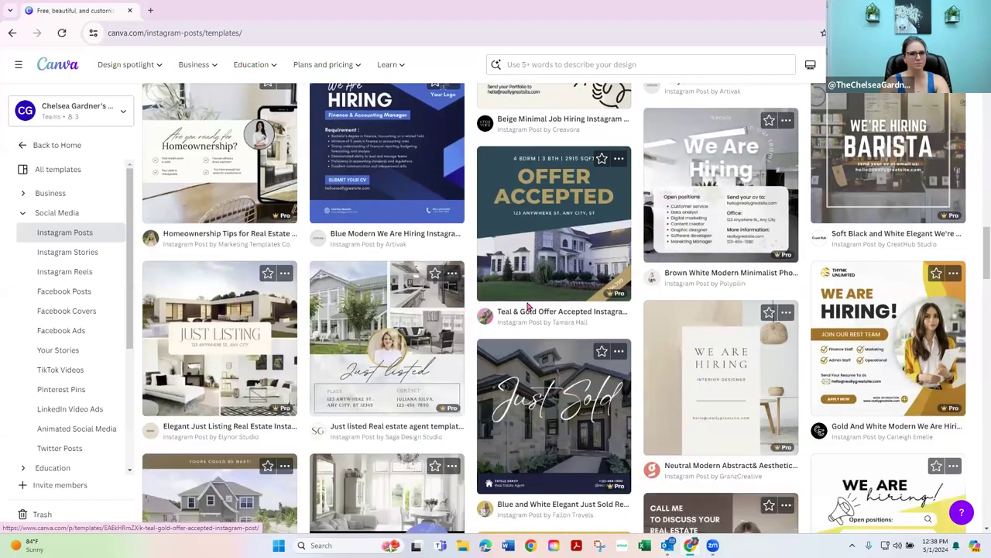
pyautogui.click(23, 217)
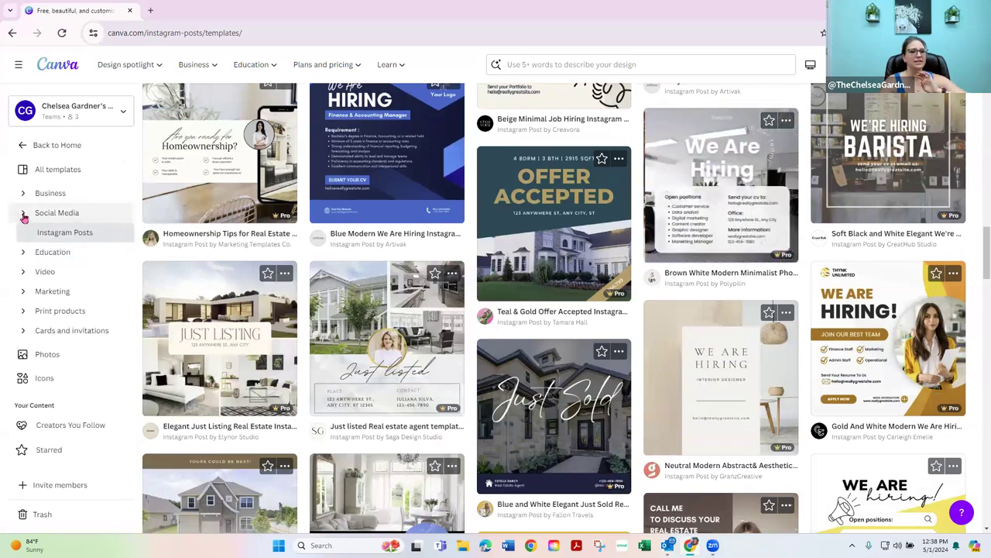
pyautogui.scroll(-5, 591, 287)
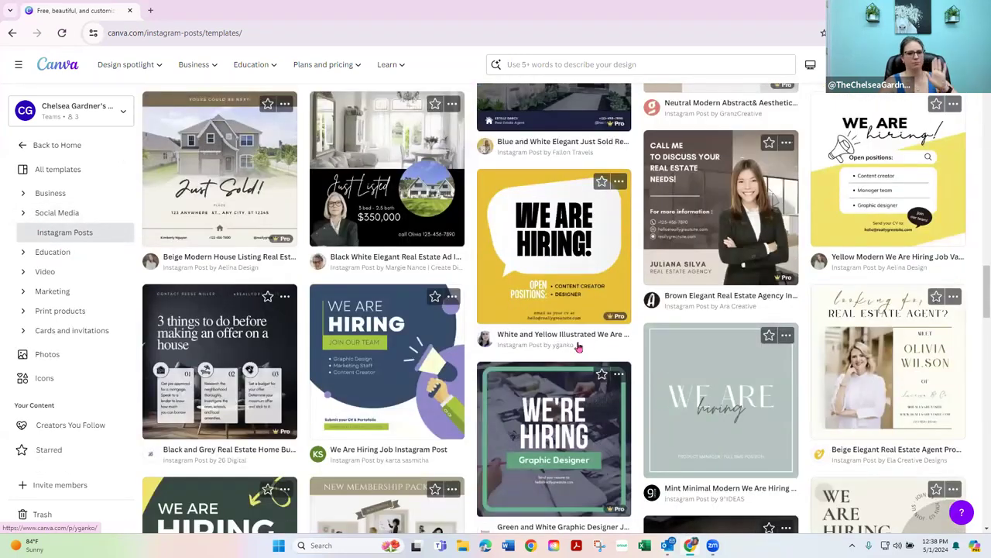
pyautogui.scroll(-3, 578, 344)
pyautogui.scroll(4, 589, 356)
pyautogui.scroll(10, 597, 364)
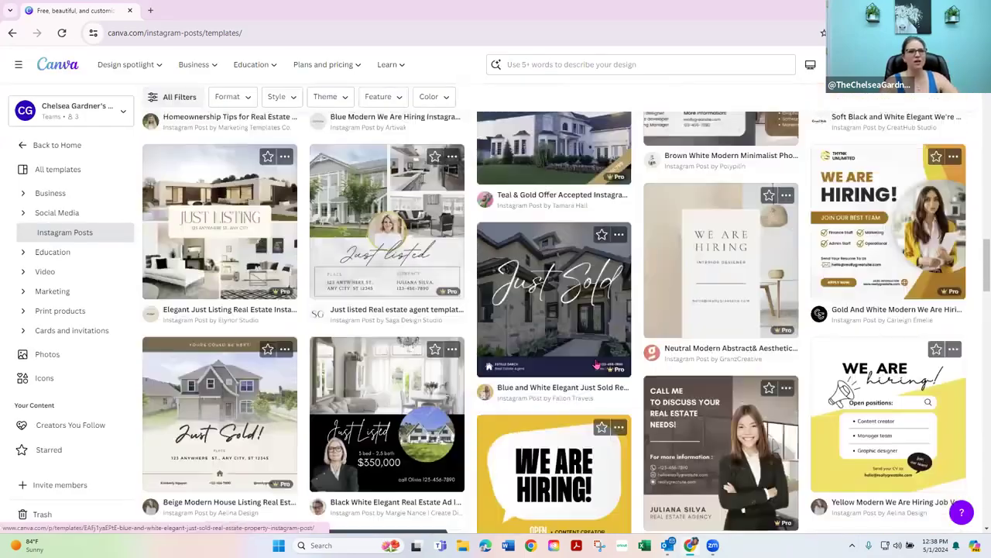
pyautogui.scroll(1, 585, 358)
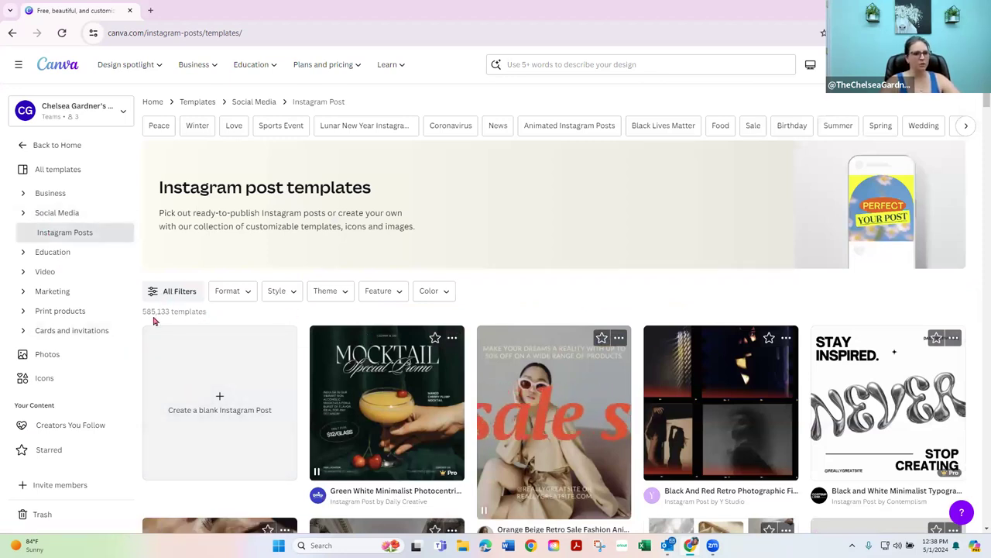
# Step: Review the Format and Style filter options for the Instagram post templates, and close the filter list without choosing any
pyautogui.click(245, 297)
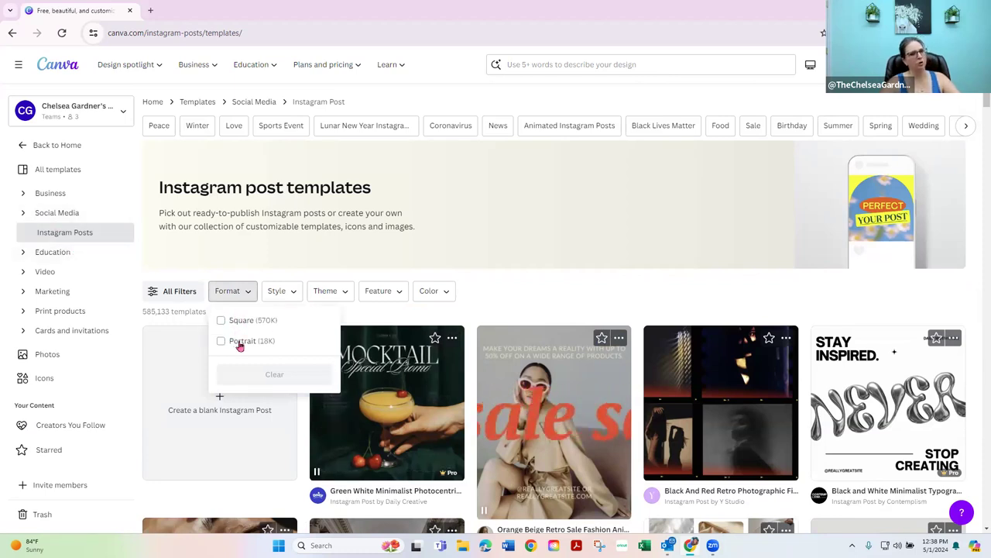
pyautogui.click(283, 298)
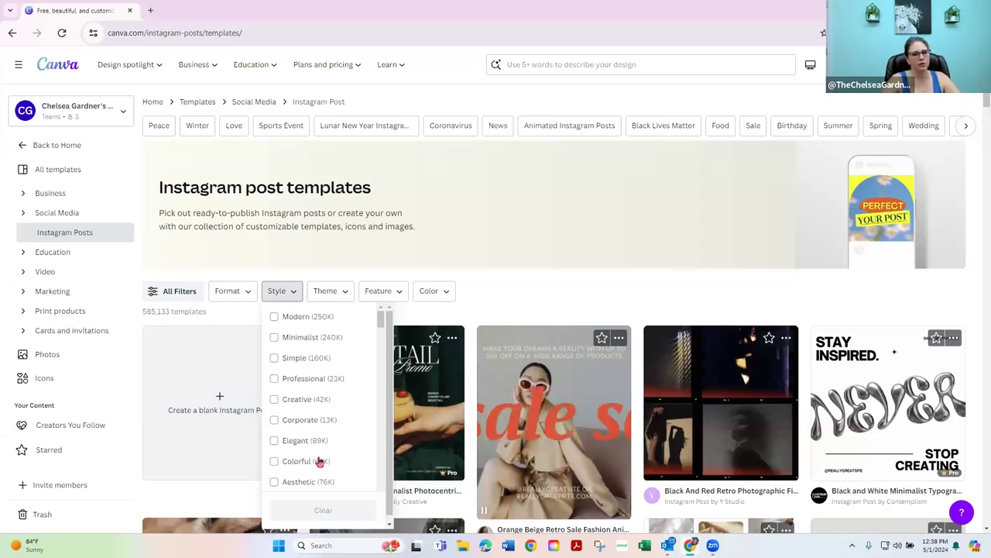
pyautogui.scroll(-4, 340, 443)
pyautogui.scroll(-2, 337, 418)
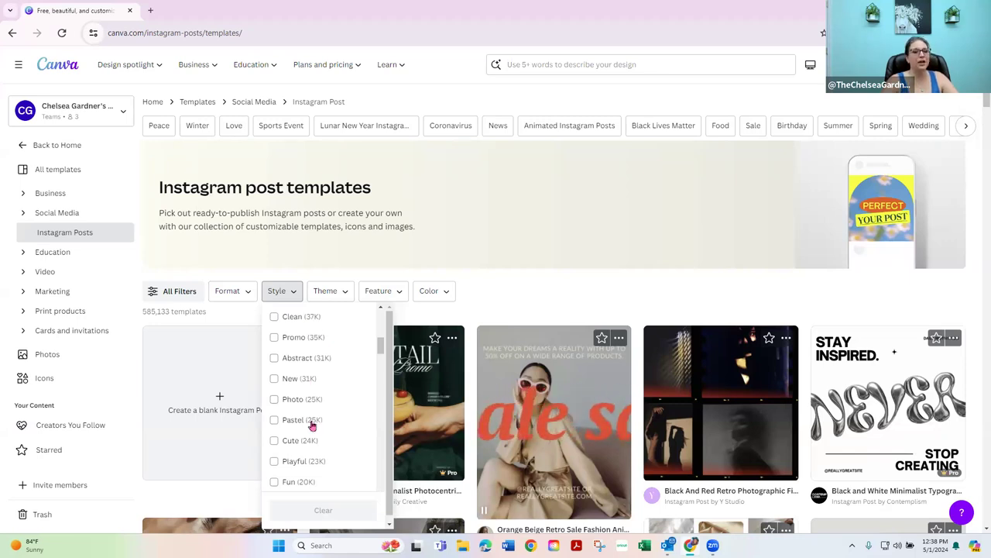
pyautogui.moveTo(380, 346); pyautogui.dragTo(381, 317)
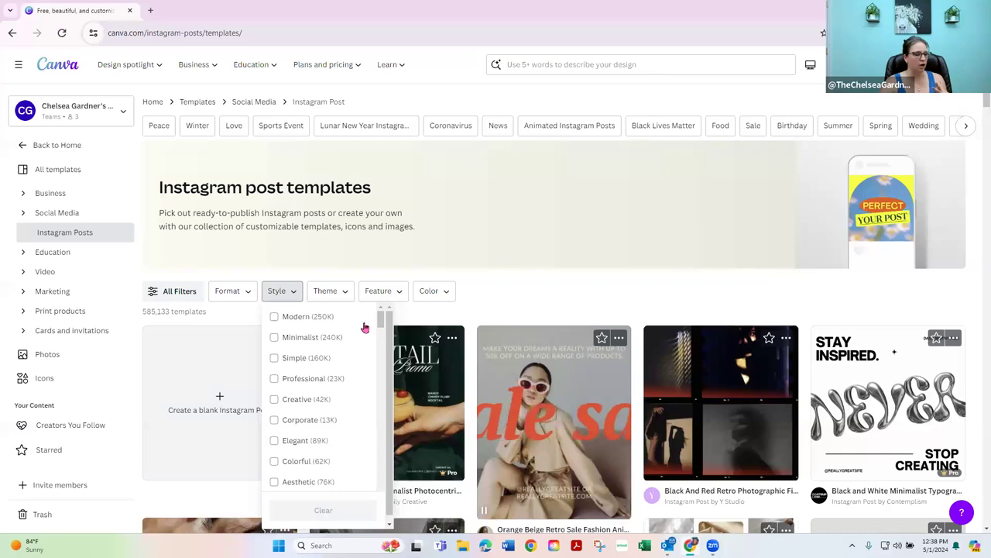
pyautogui.click(476, 306)
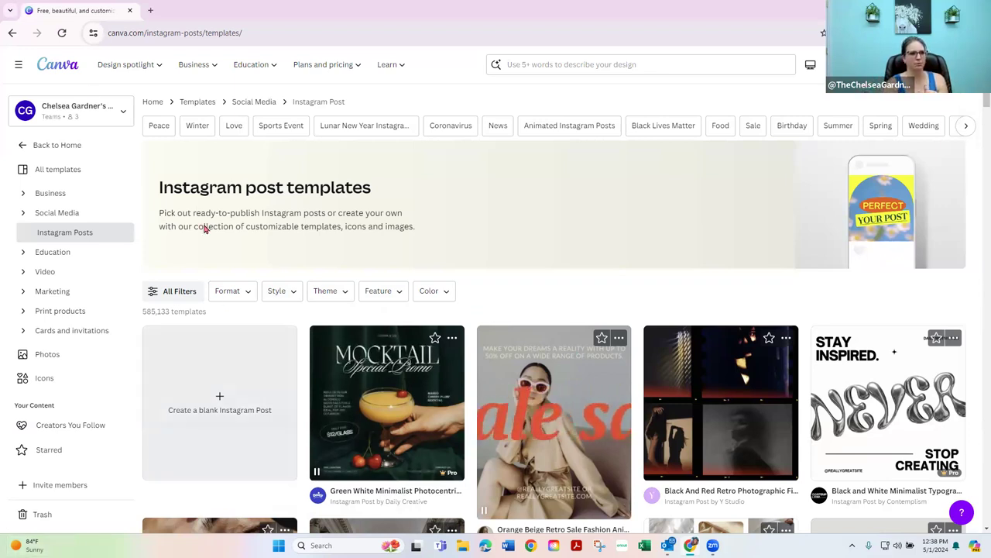
# Step: Return to the home page, open the Apps directory, and browse to the last of the trending apps
pyautogui.click(58, 68)
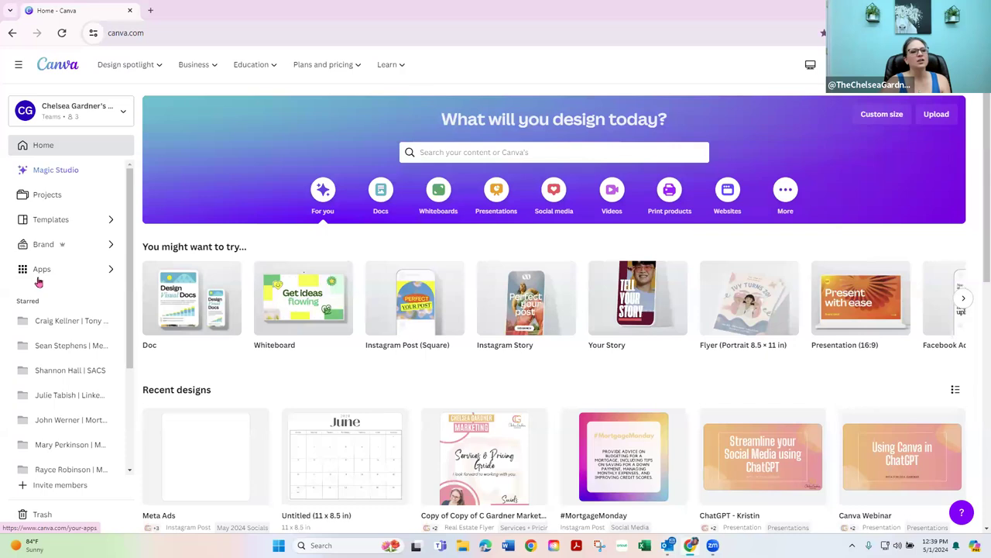
pyautogui.click(63, 271)
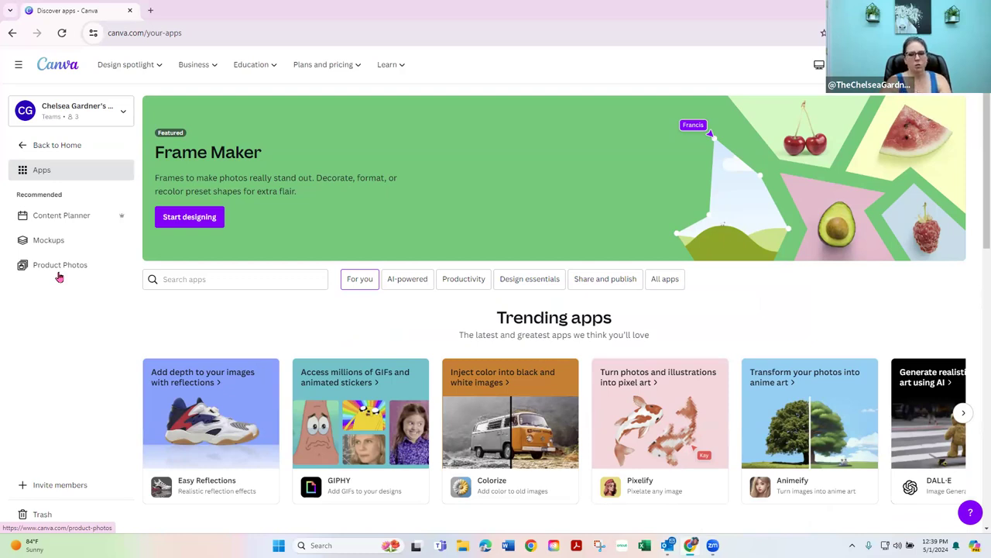
pyautogui.click(964, 413)
pyautogui.click(965, 415)
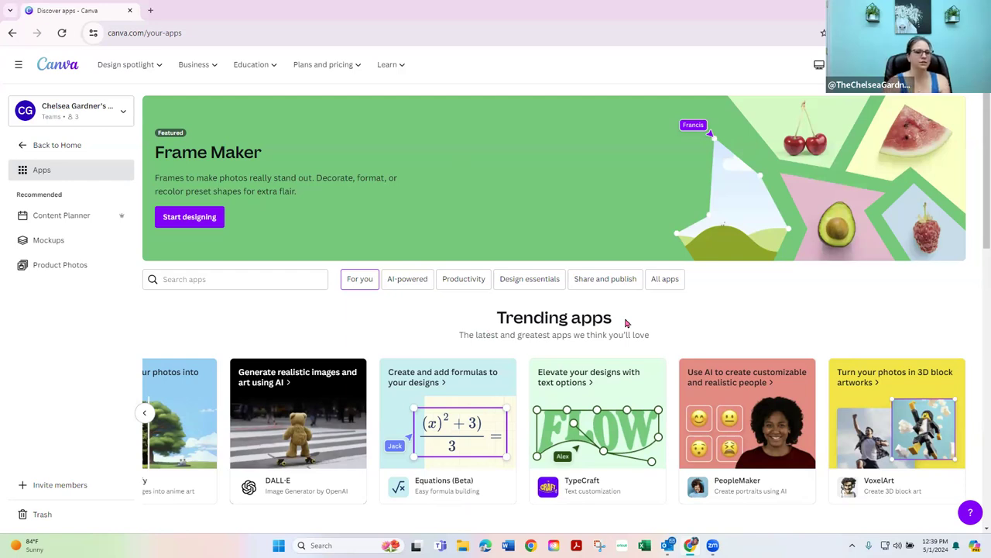
# Step: Look through the New and noteworthy apps and the AI-powered, Productivity, Design essentials, and Share and publish app categories
pyautogui.scroll(-3, 511, 319)
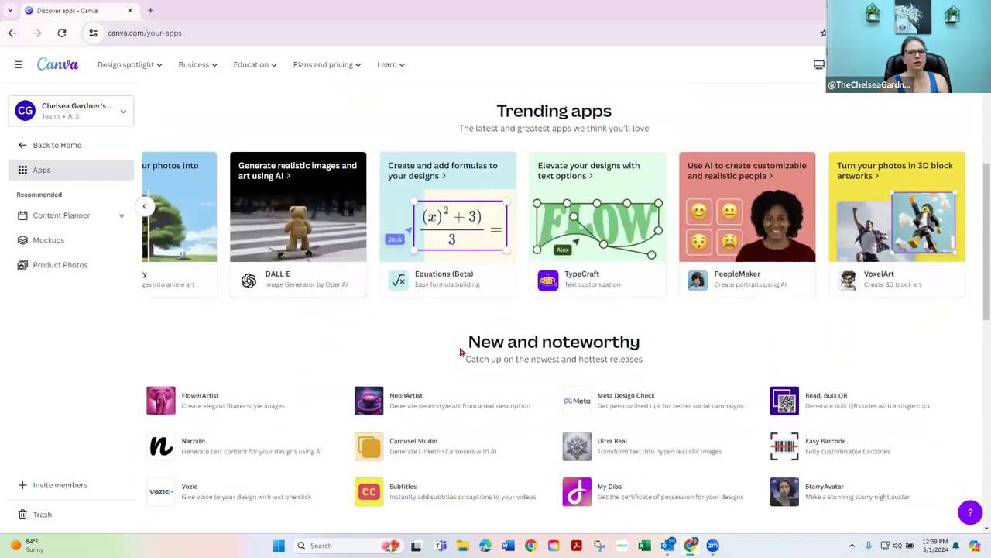
pyautogui.scroll(-1, 287, 463)
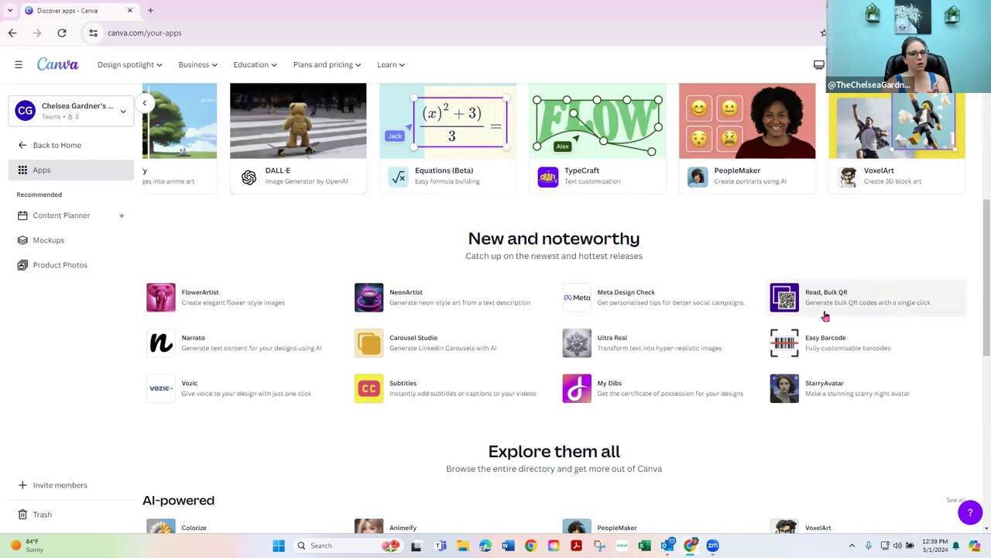
pyautogui.scroll(-3, 726, 409)
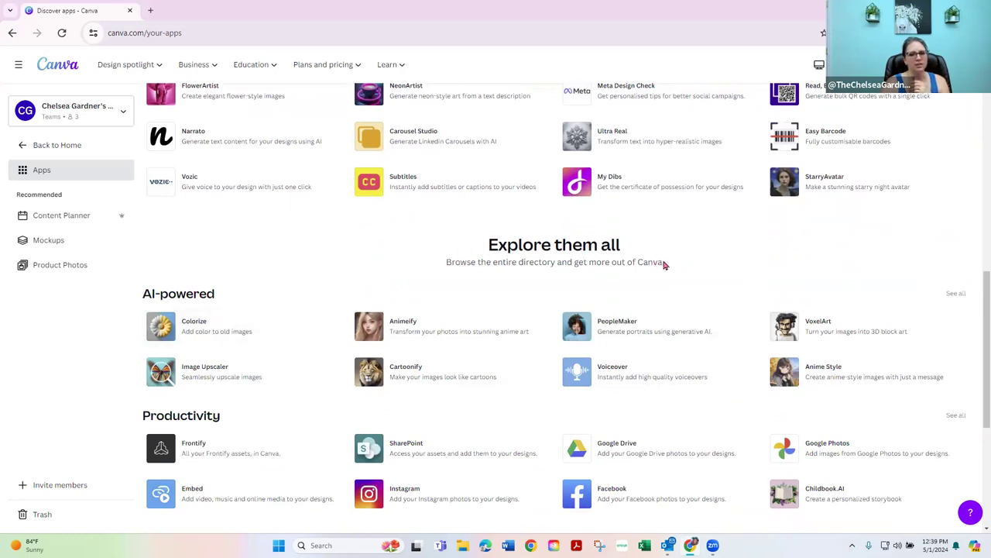
pyautogui.scroll(-1, 483, 212)
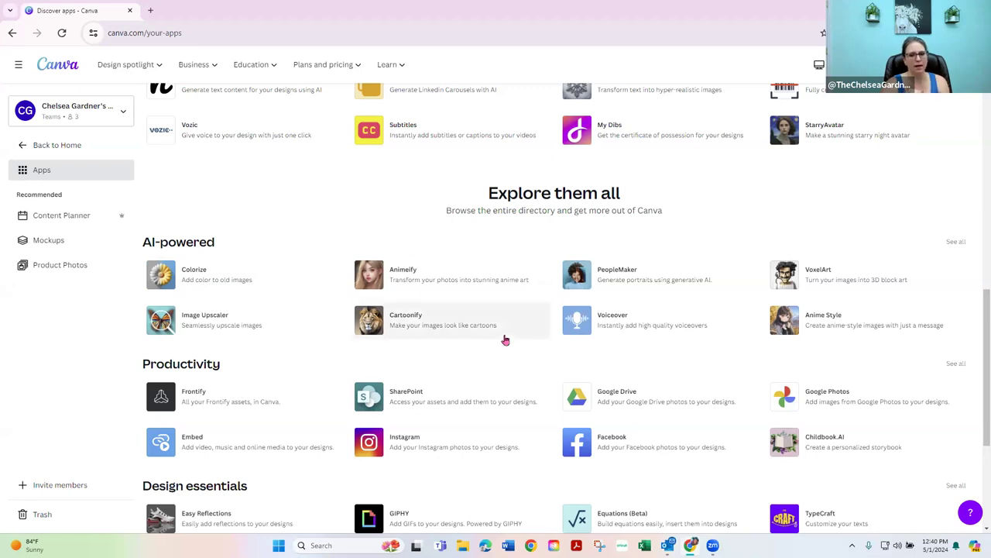
pyautogui.scroll(1, 515, 321)
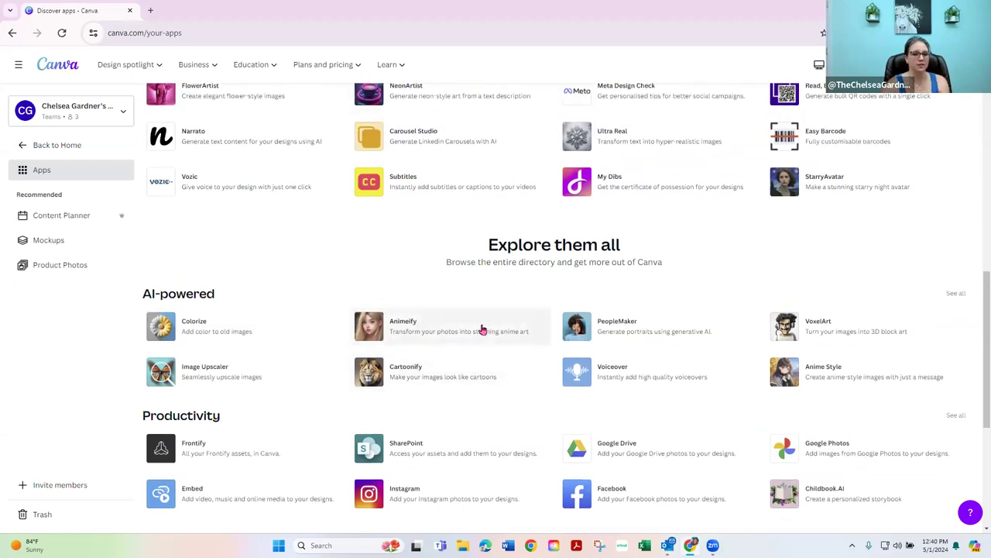
pyautogui.scroll(-2, 479, 325)
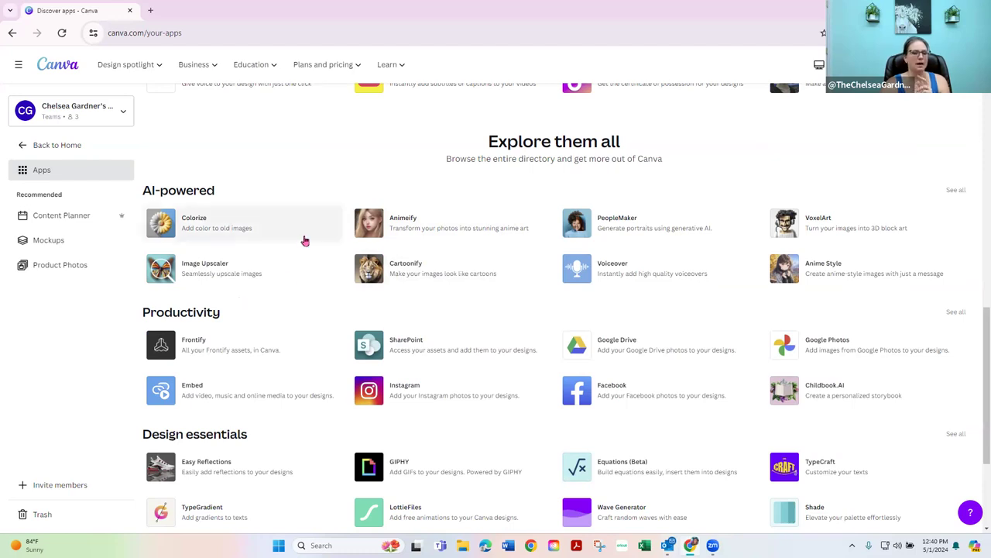
pyautogui.scroll(-2, 323, 289)
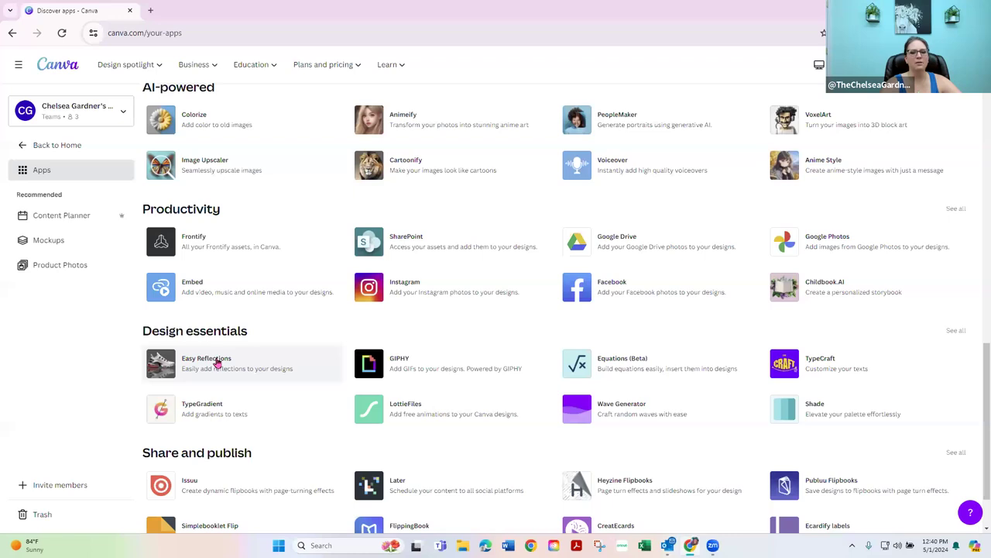
pyautogui.scroll(-1, 276, 361)
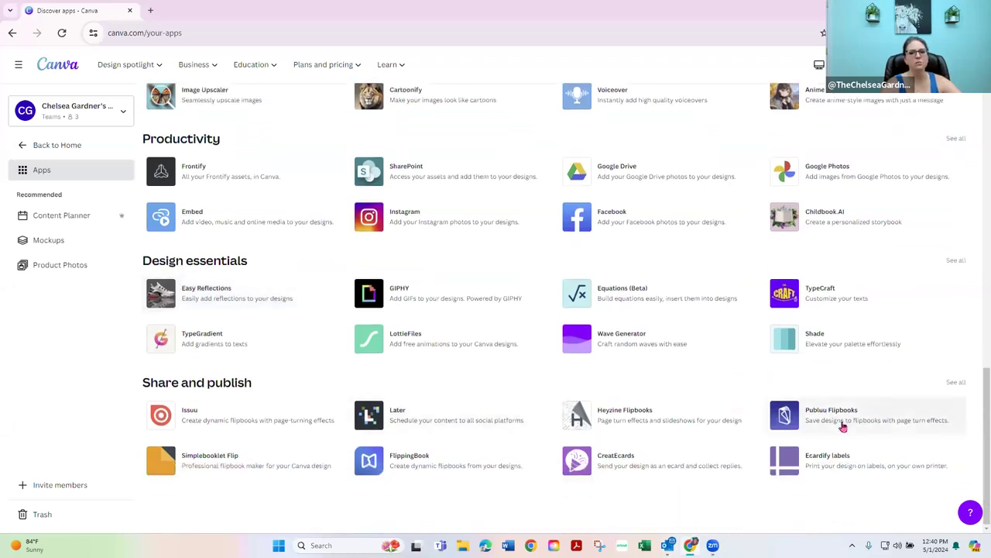
pyautogui.scroll(3, 839, 421)
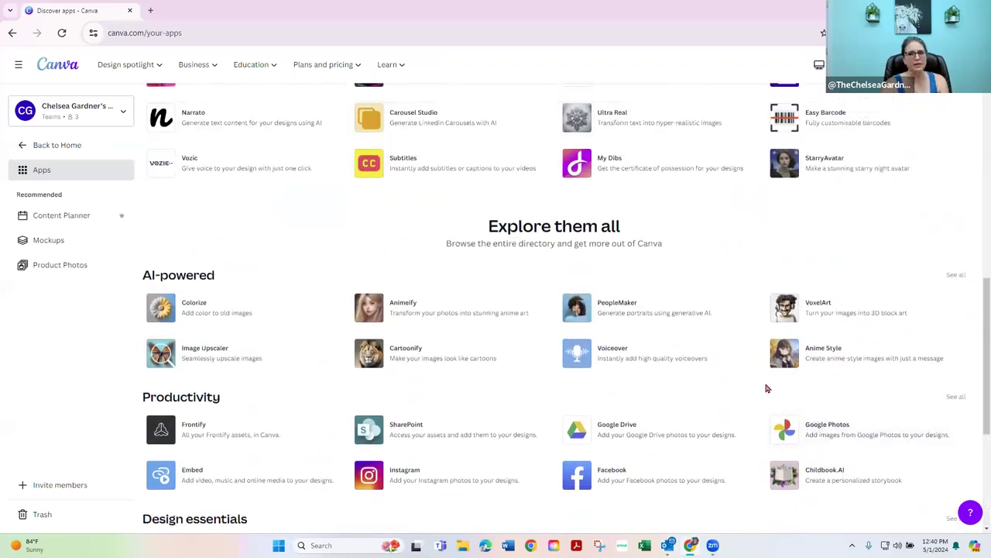
pyautogui.scroll(2, 708, 438)
pyautogui.scroll(1, 717, 437)
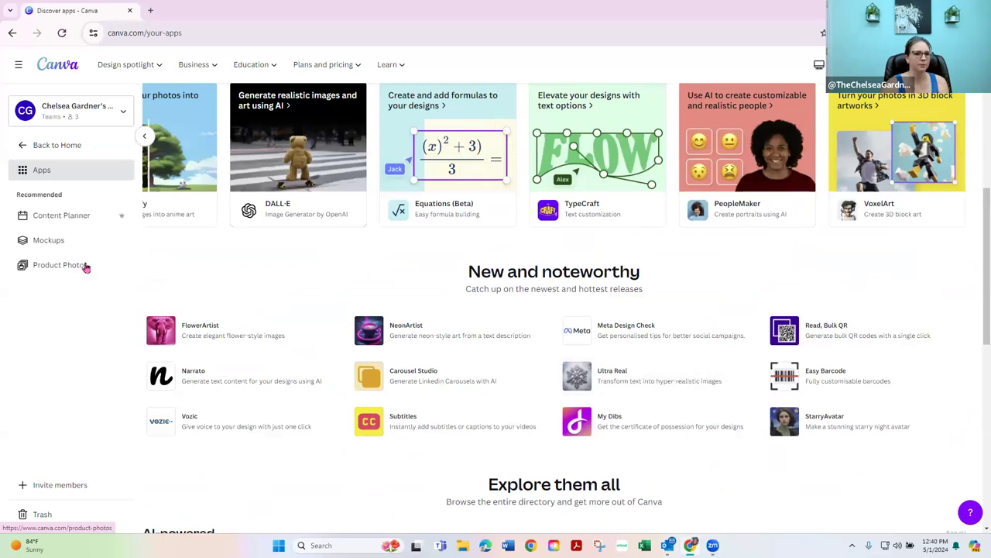
pyautogui.scroll(1, 293, 325)
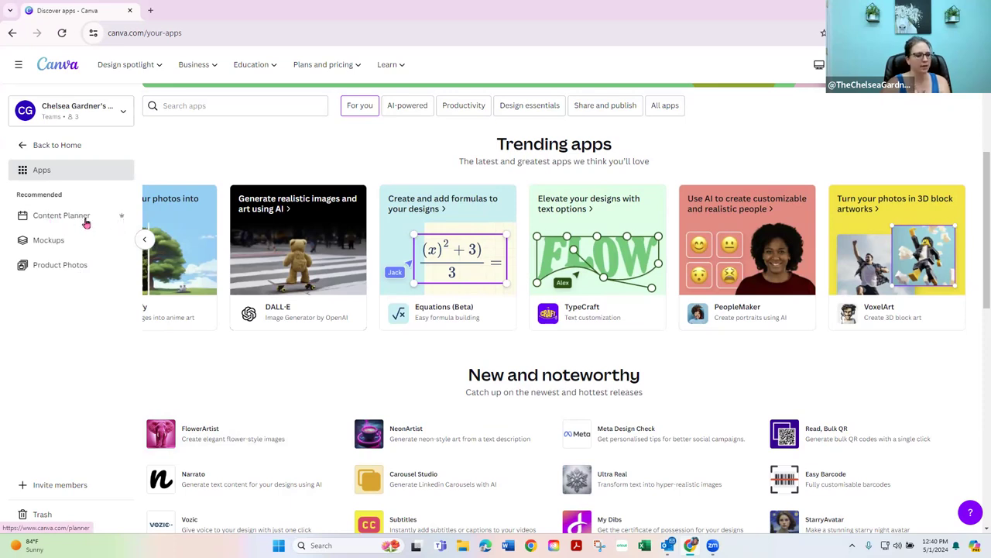
# Step: View the Content Planner calendar and the Mockups page from the recommended apps
pyautogui.click(121, 217)
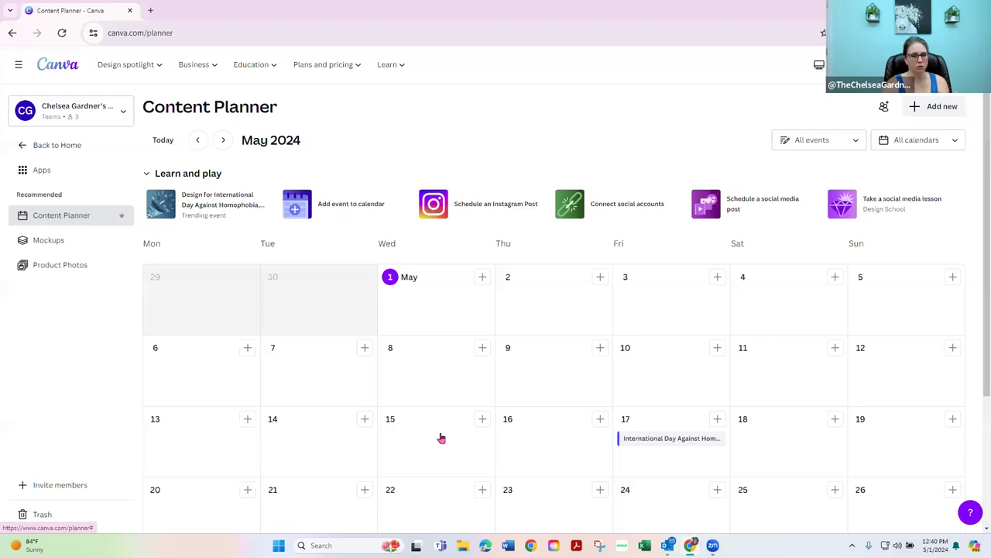
pyautogui.click(75, 244)
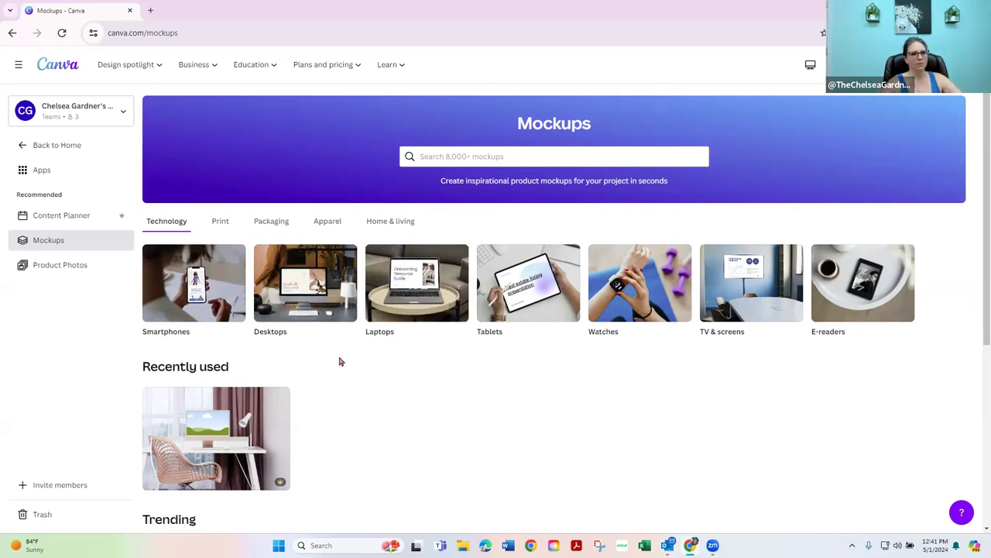
# Step: Return to the home page and look through the recent designs
pyautogui.click(39, 149)
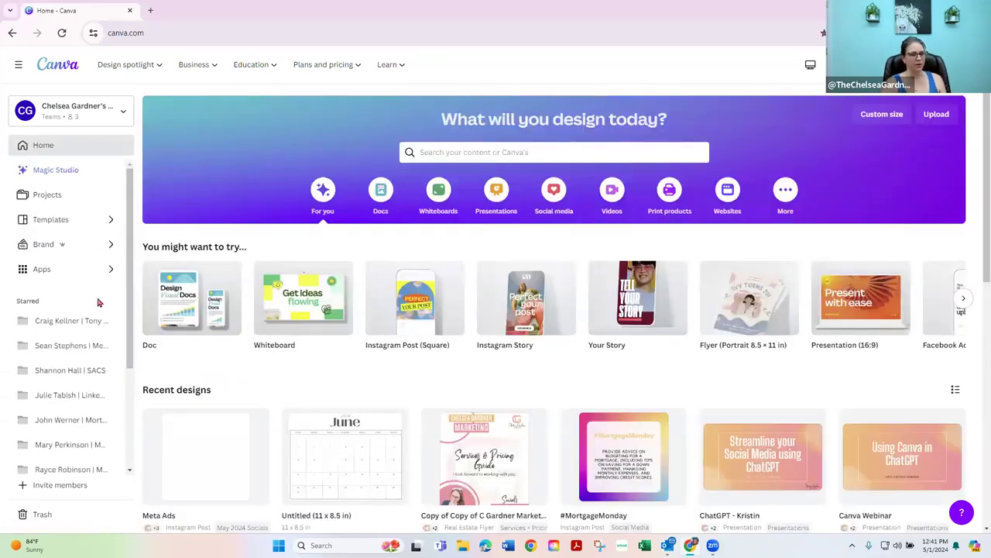
pyautogui.scroll(-5, 98, 310)
pyautogui.scroll(3, 72, 276)
pyautogui.scroll(4, 287, 170)
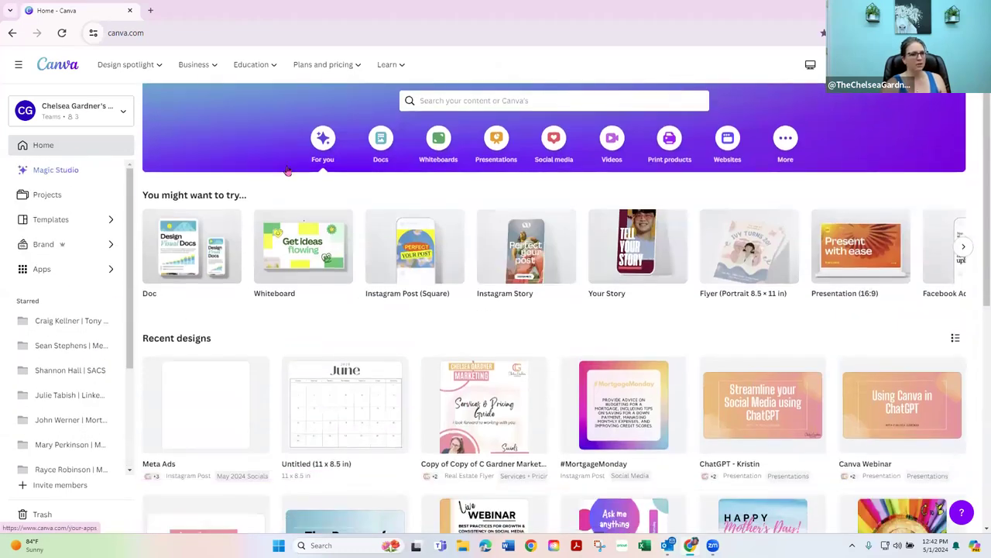
# Step: Select the site's web address to point it out, and look through the list of starred folders
pyautogui.click(143, 33)
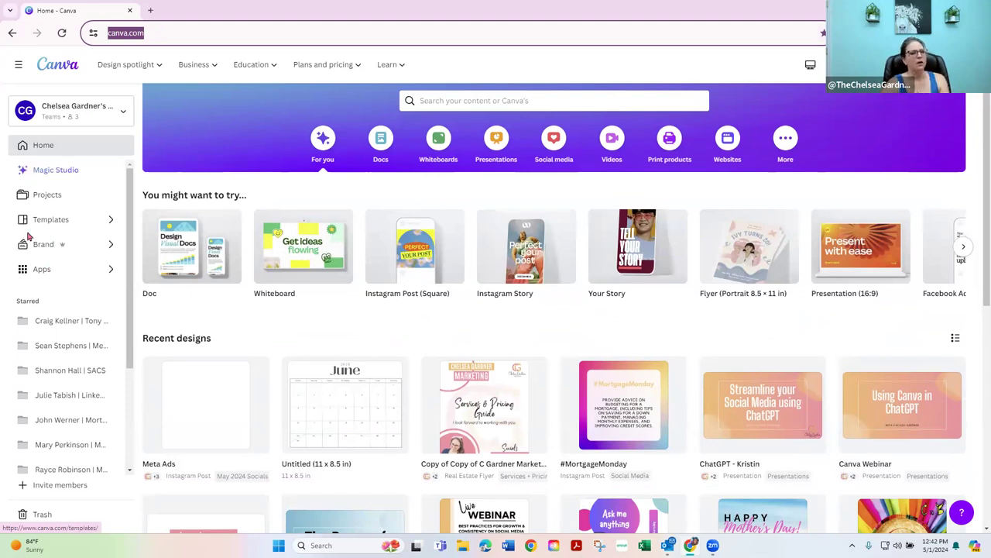
pyautogui.scroll(-3, 48, 403)
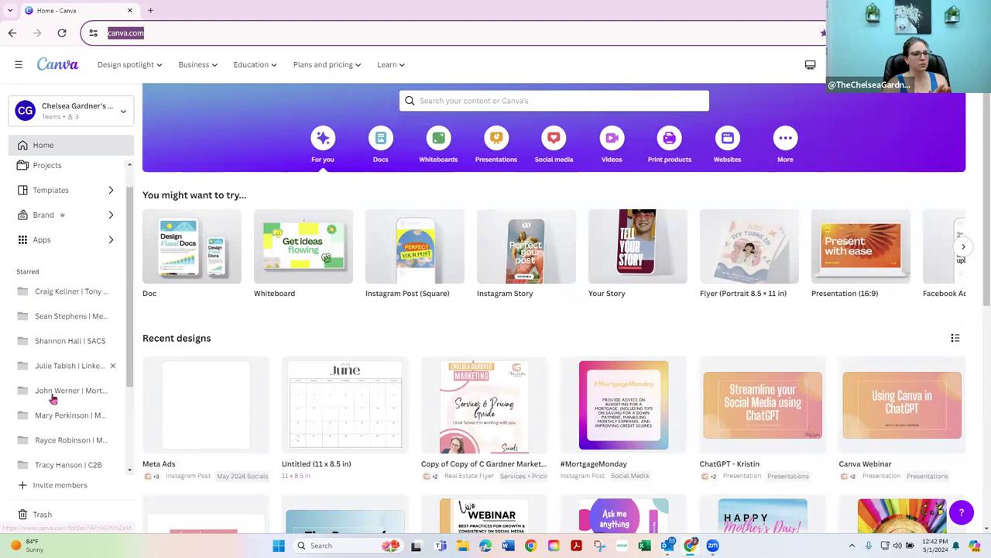
pyautogui.scroll(3, 53, 399)
pyautogui.scroll(-3, 52, 399)
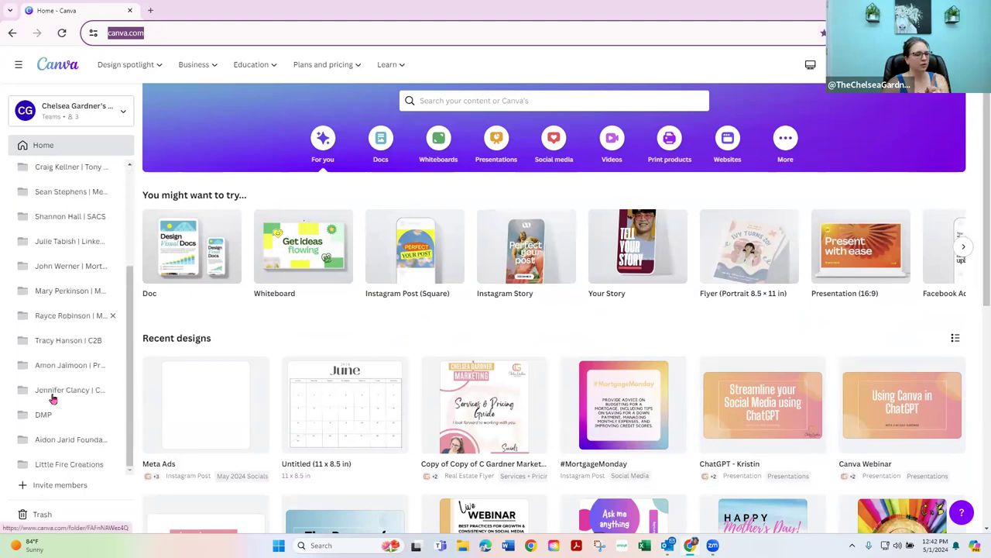
pyautogui.scroll(-1, 44, 413)
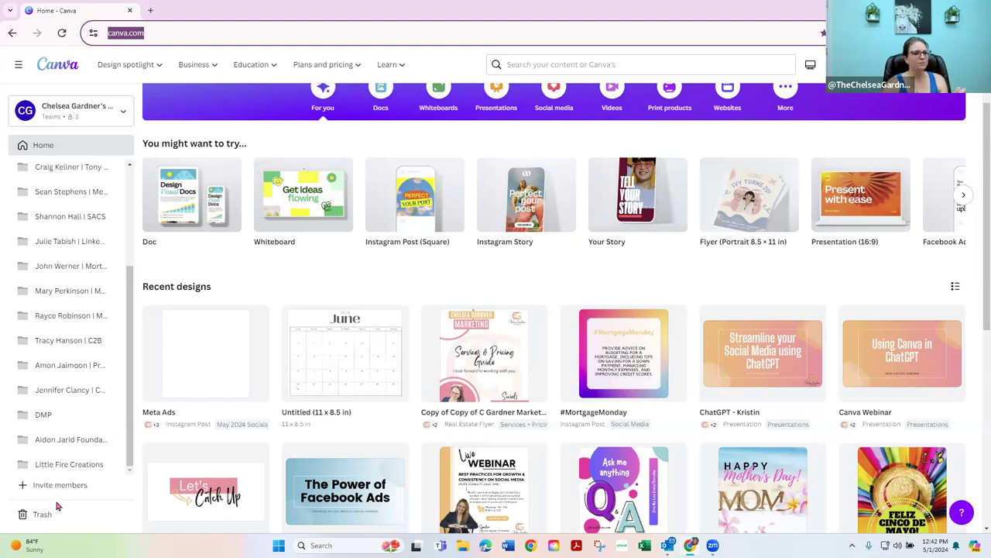
# Step: Open the team invitation dialog, show its email address field, and close it without inviting anyone
pyautogui.click(60, 485)
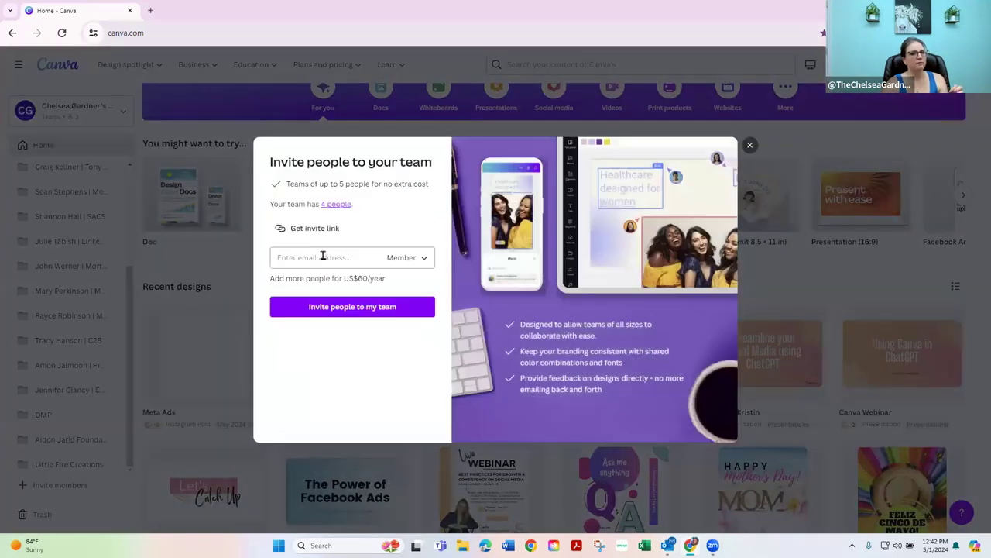
pyautogui.click(323, 256)
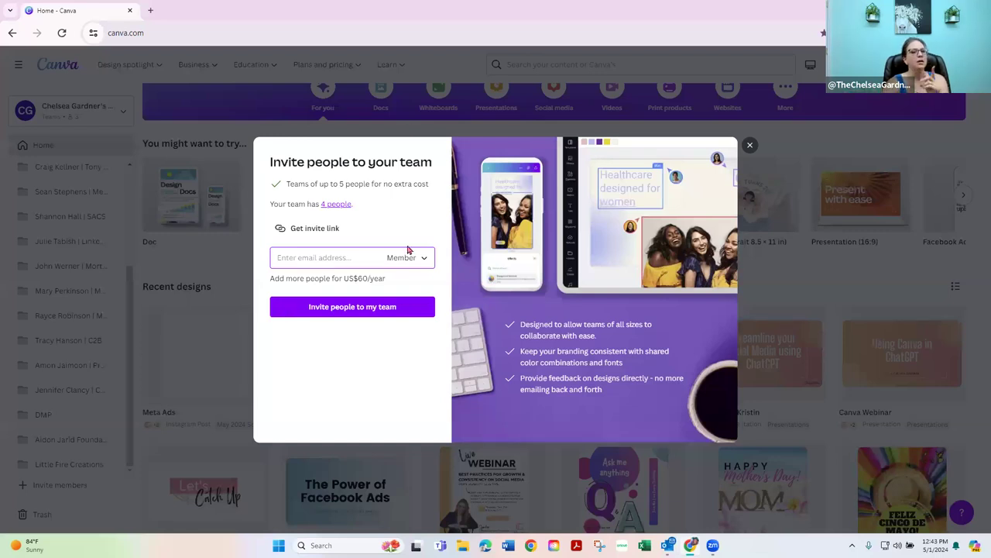
pyautogui.click(750, 145)
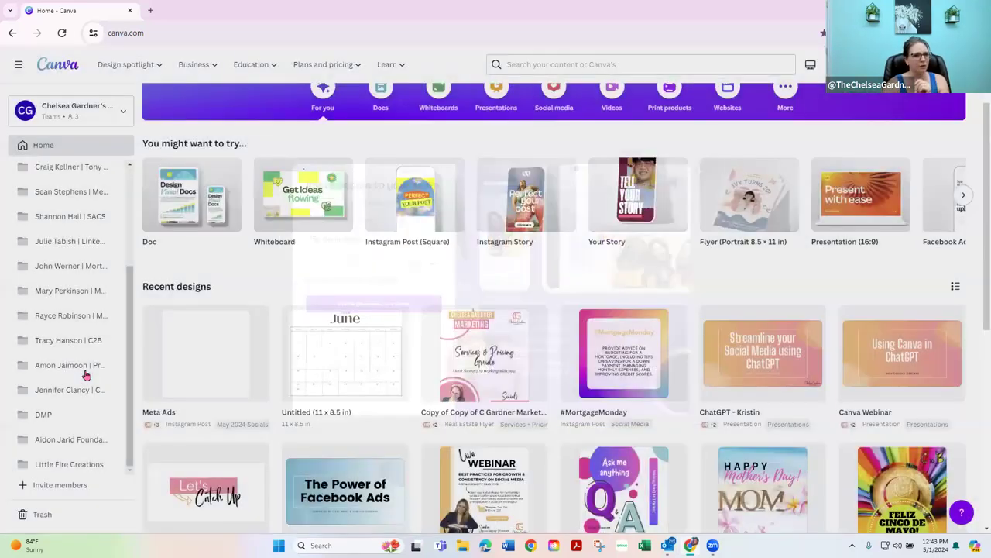
# Step: Open the Magic Studio page and look through its AI tools, from Magic Design and Magic Write to Magic Media
pyautogui.scroll(5, 46, 349)
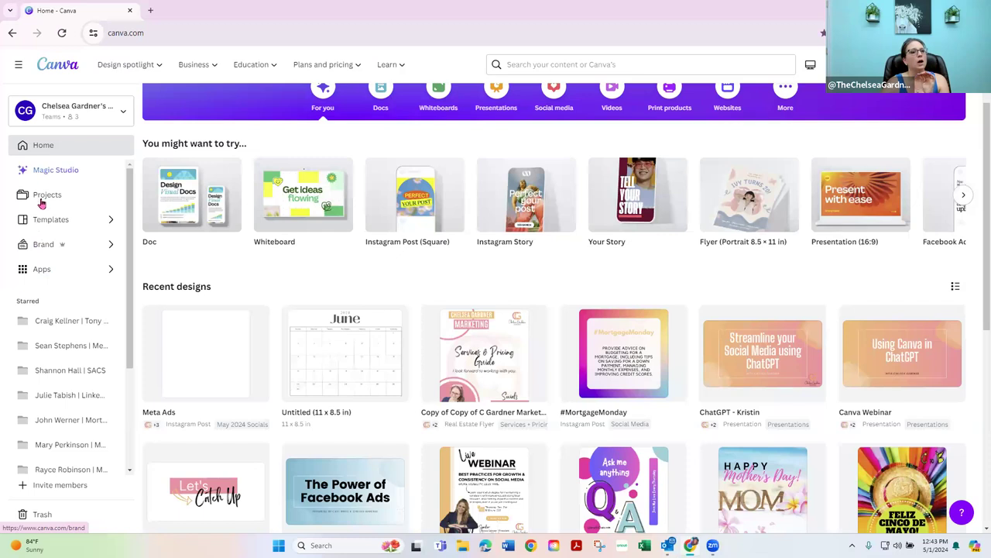
pyautogui.click(42, 175)
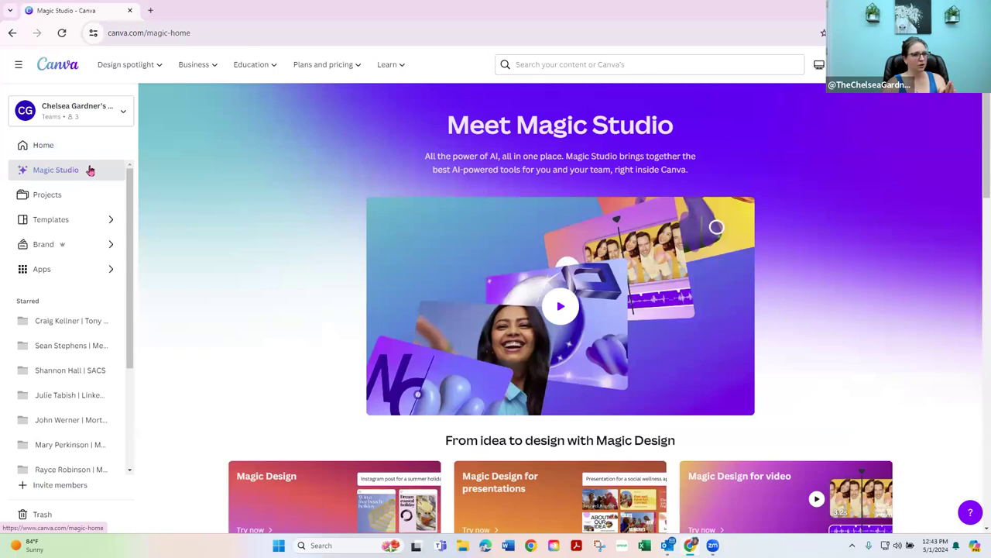
pyautogui.scroll(-2, 336, 228)
pyautogui.scroll(-5, 339, 229)
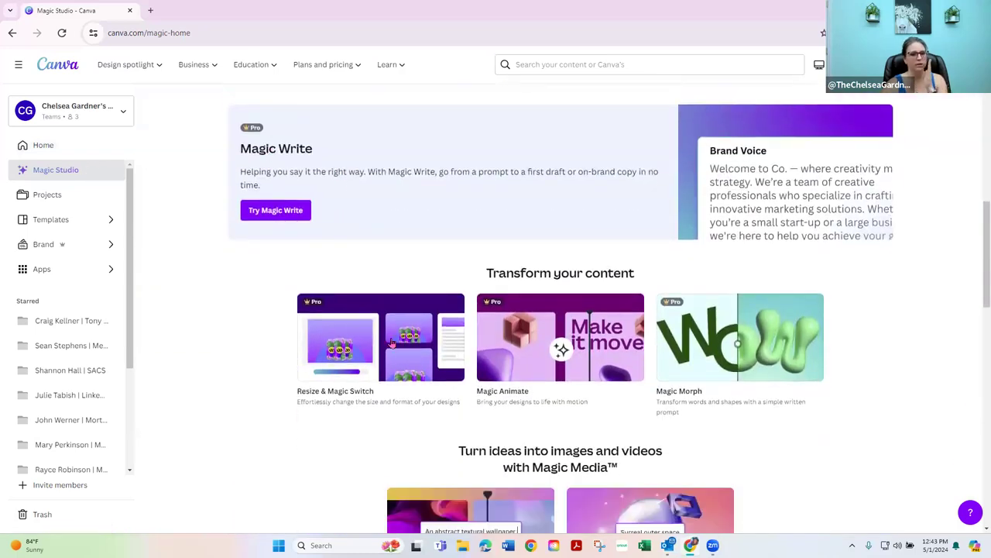
pyautogui.scroll(1, 256, 190)
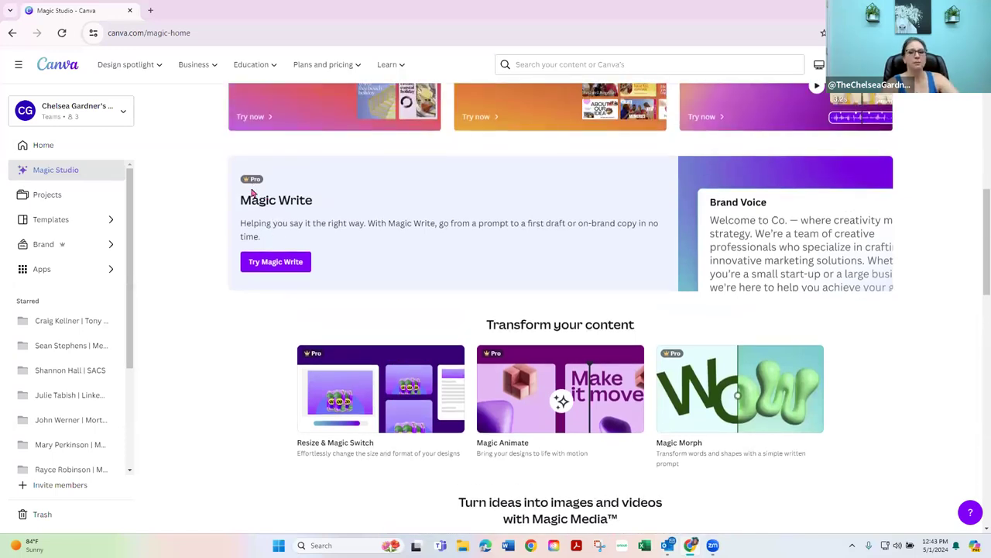
pyautogui.scroll(3, 369, 323)
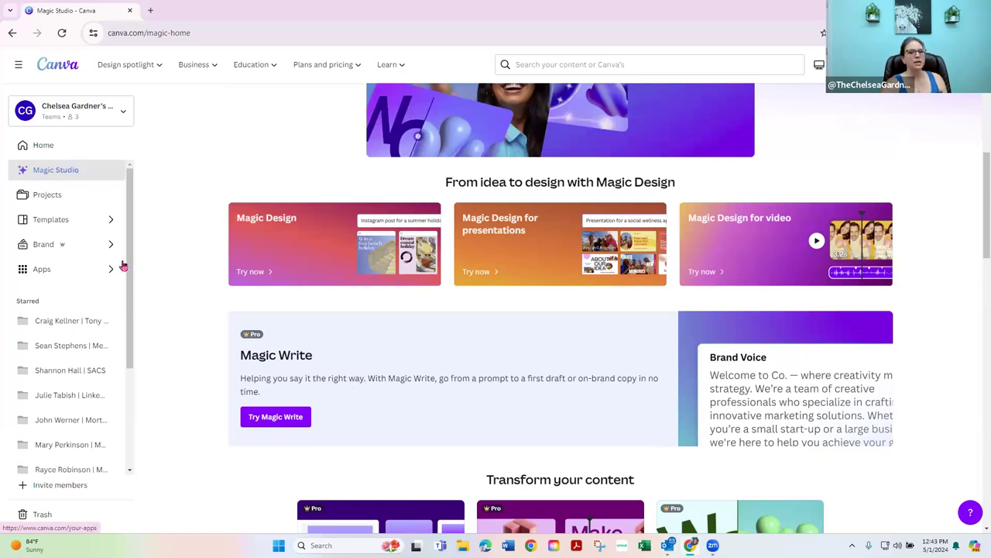
pyautogui.scroll(-2, 154, 281)
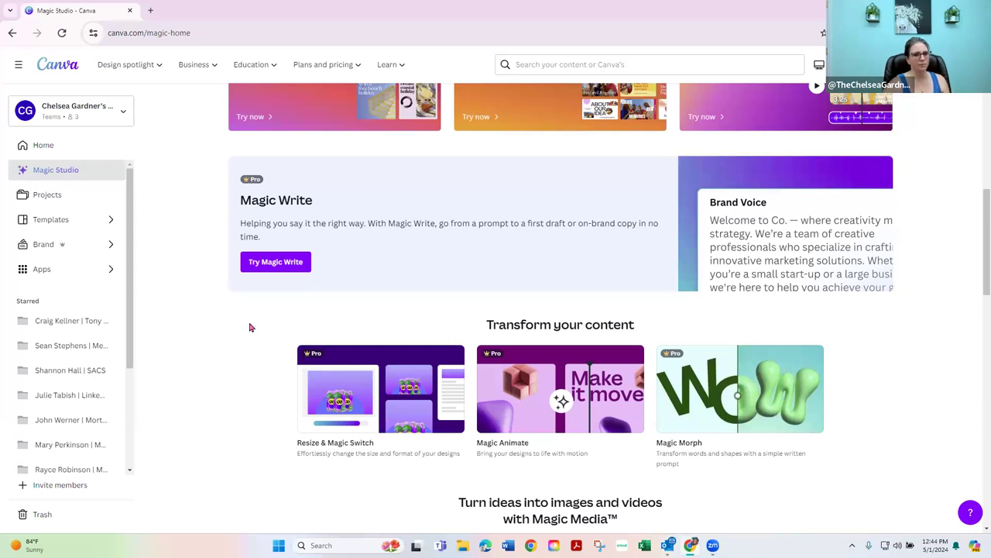
pyautogui.scroll(-2, 452, 225)
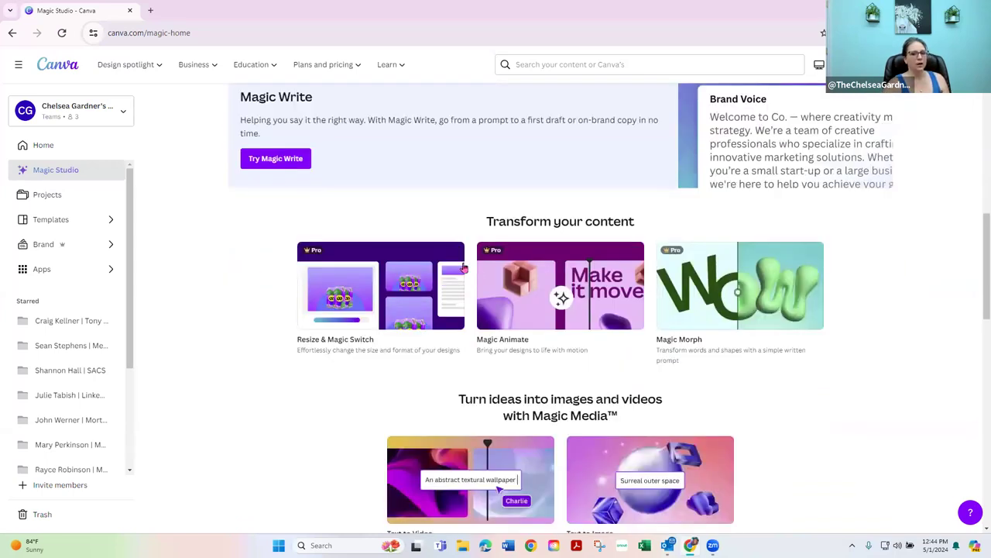
pyautogui.scroll(3, 474, 283)
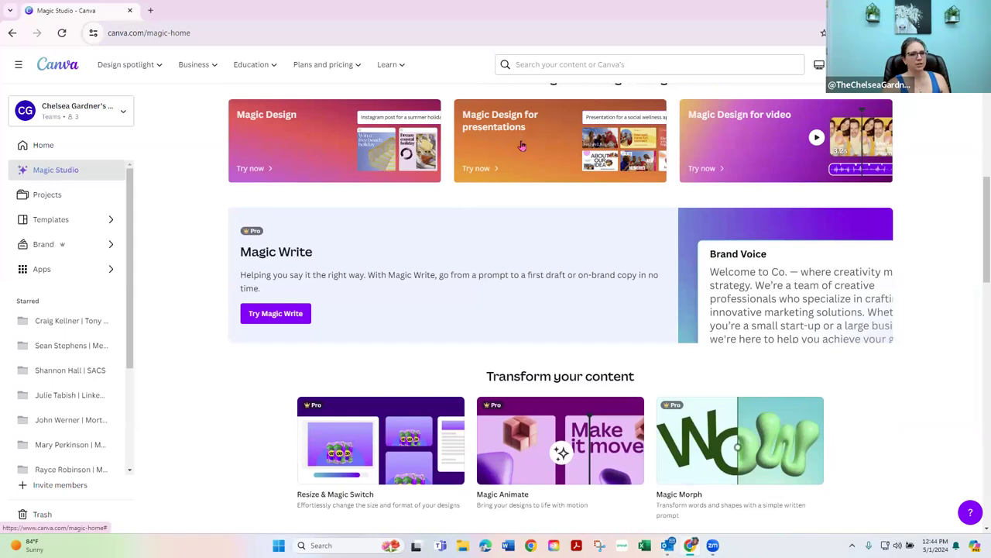
pyautogui.scroll(1, 503, 158)
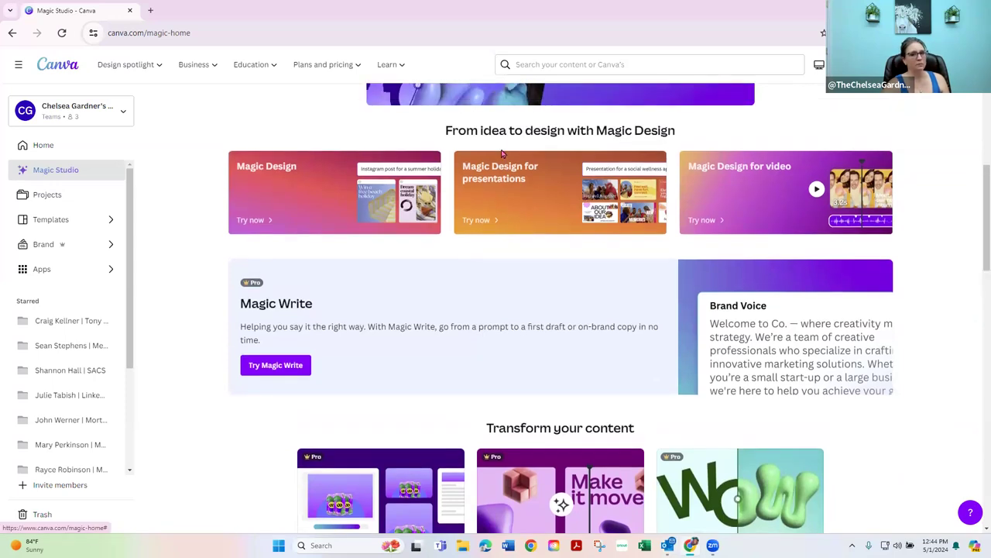
# Step: Try Magic Design for presentations with the prompt "presentation for real estate agents on AI", and open the generated Artificial Intelligence template's page previews
pyautogui.click(516, 192)
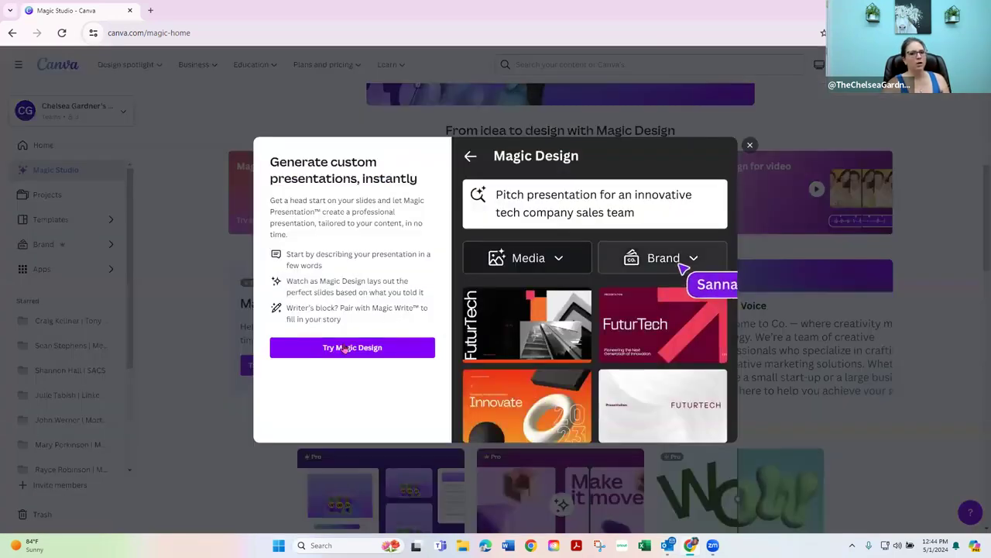
pyautogui.click(345, 348)
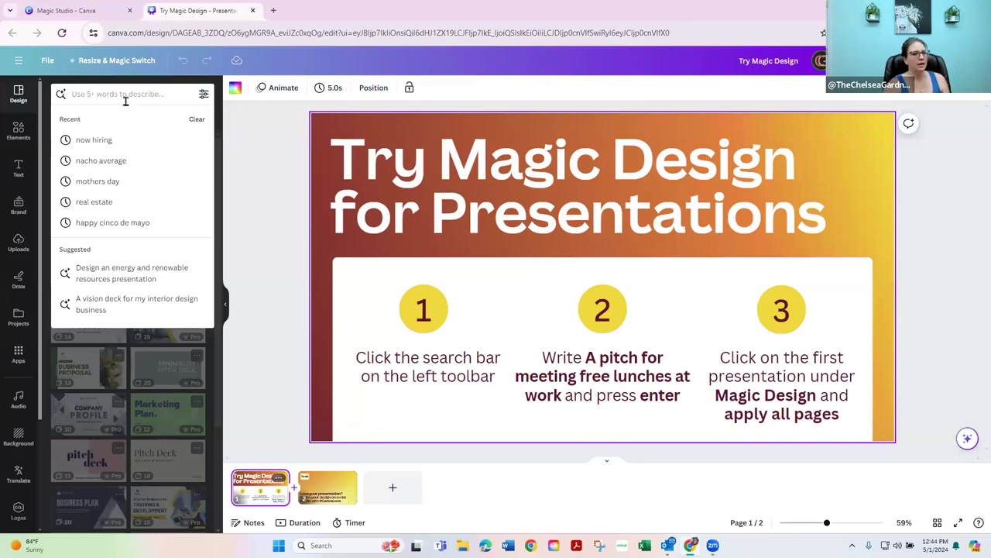
pyautogui.write('pres')
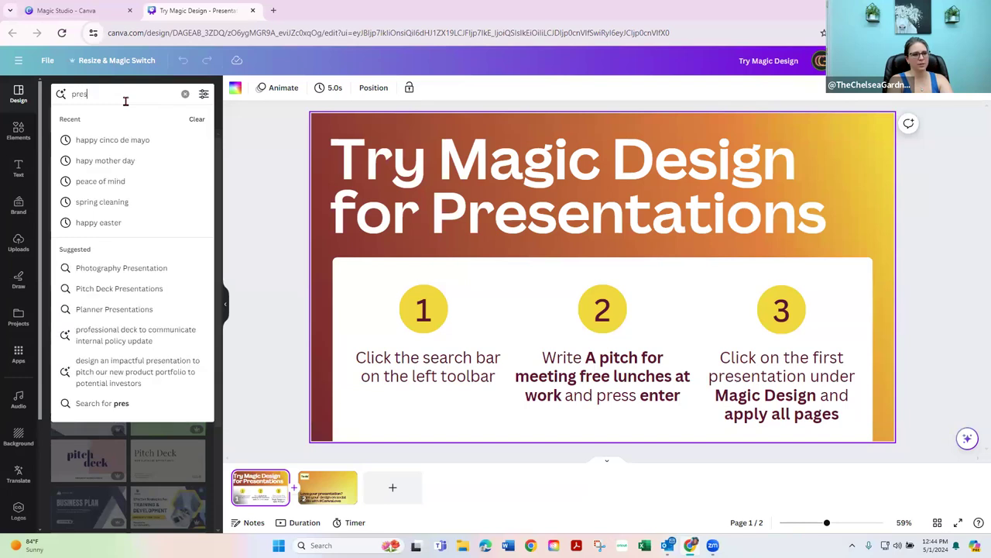
pyautogui.write('entation for real estate')
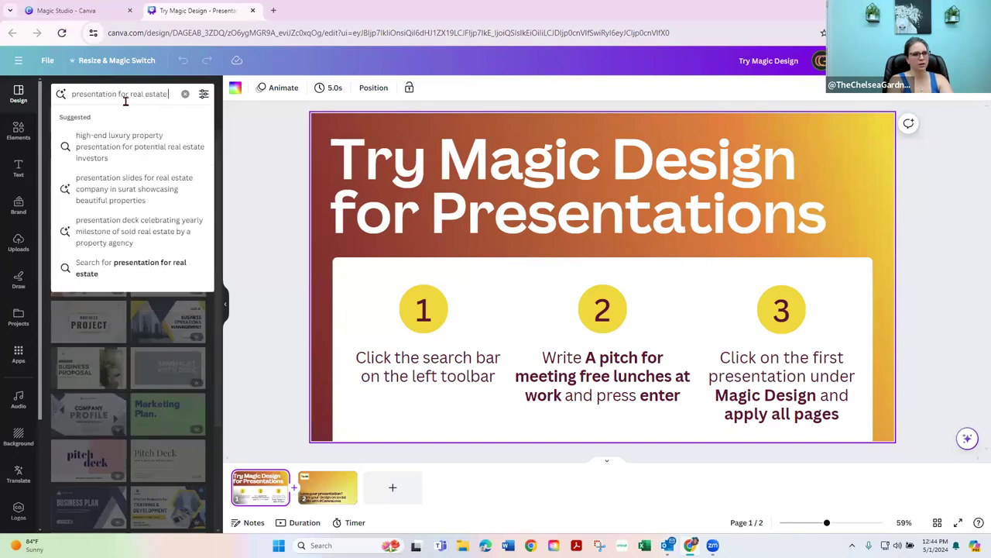
pyautogui.write(' agents in la')
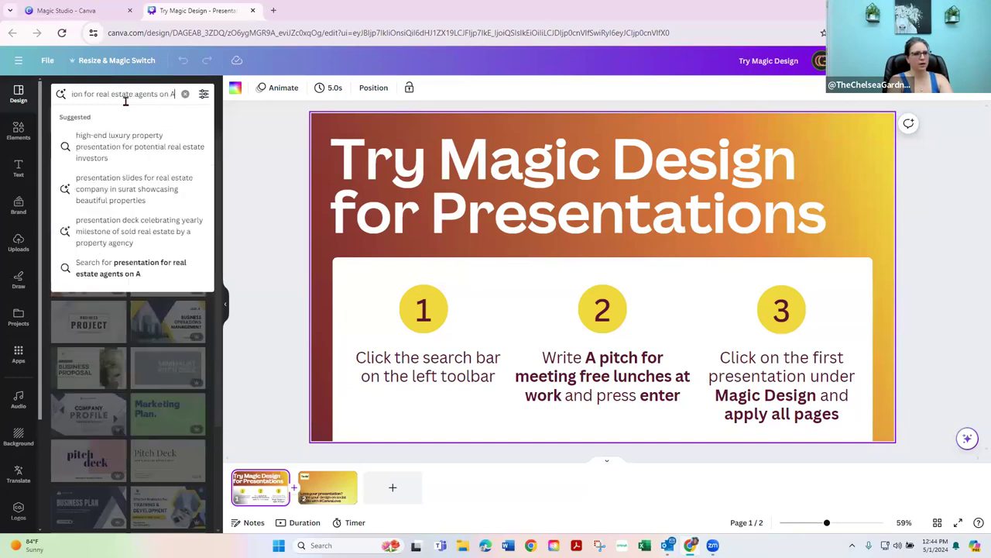
pyautogui.press('Return')
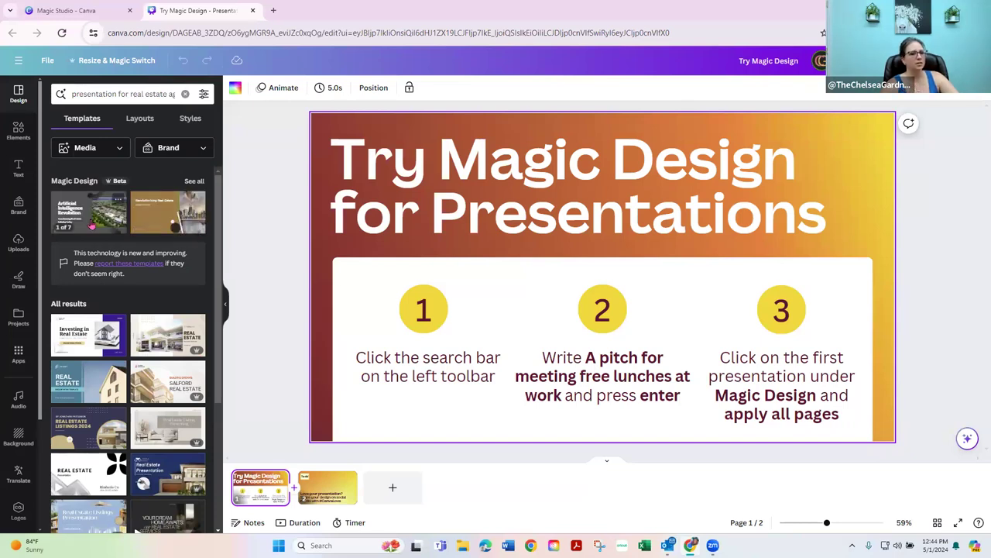
pyautogui.click(154, 213)
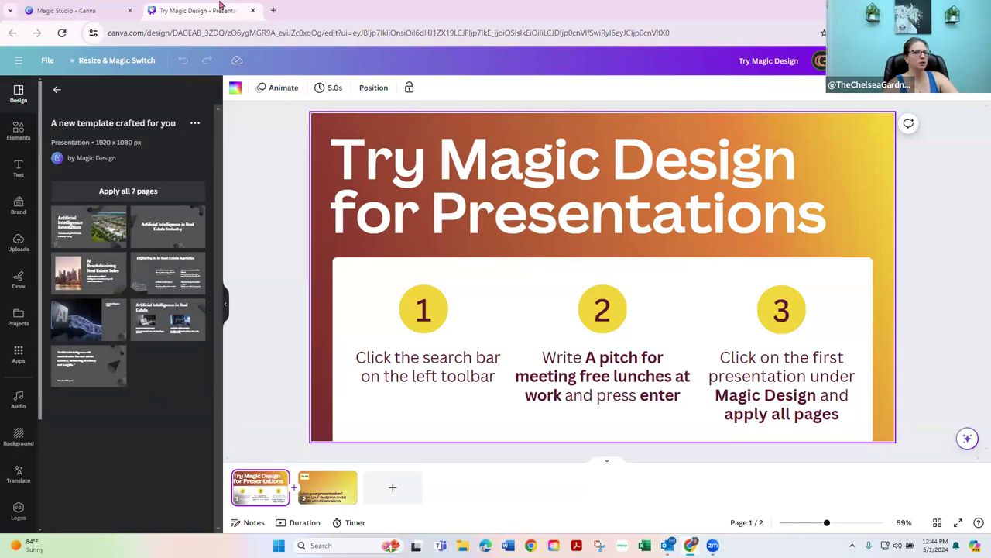
# Step: Return to the Magic Studio page and review the Resize & Magic Switch, Magic Media, Magic Edit, Magic Grab and Magic Expand tools
pyautogui.click(93, 12)
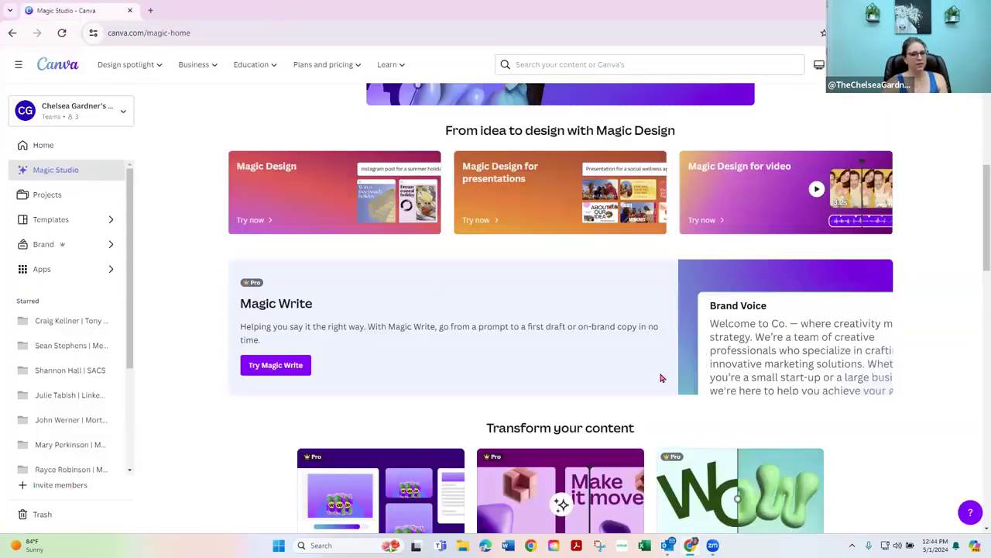
pyautogui.scroll(-1, 663, 375)
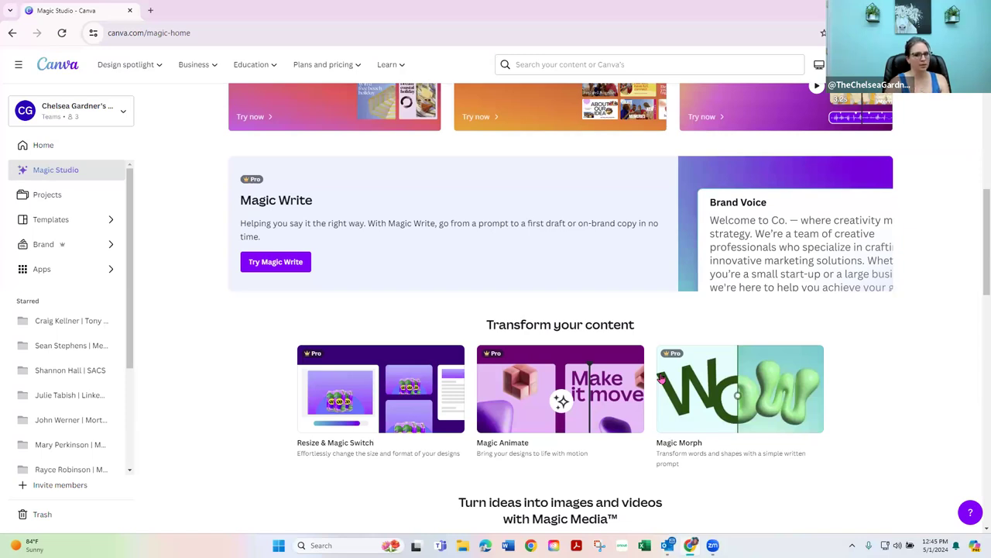
pyautogui.scroll(-1, 210, 356)
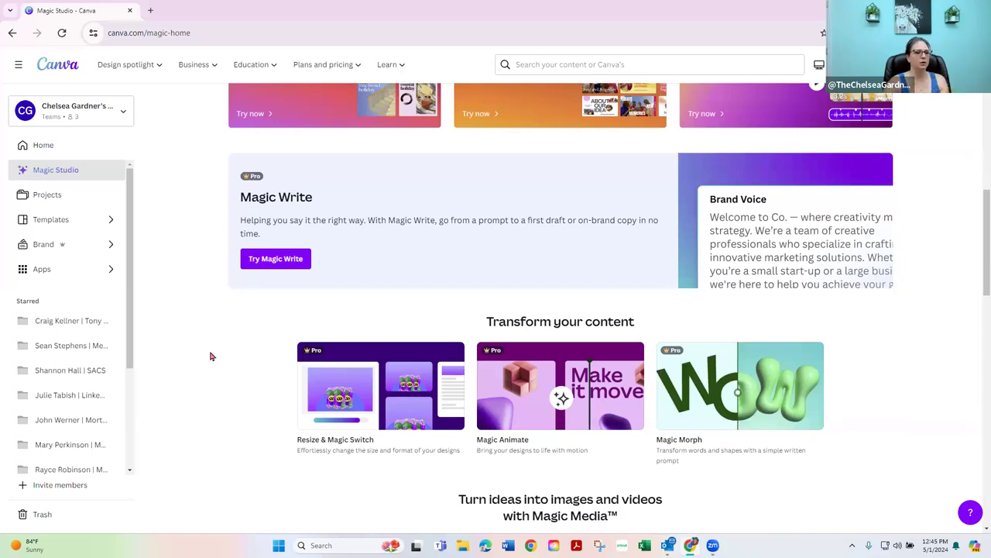
pyautogui.scroll(-2, 210, 356)
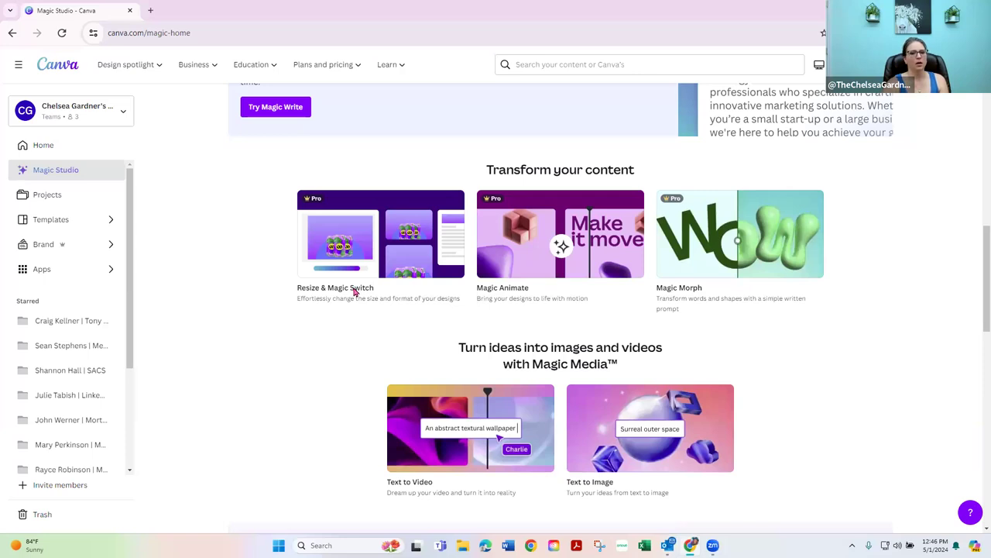
pyautogui.scroll(-2, 457, 341)
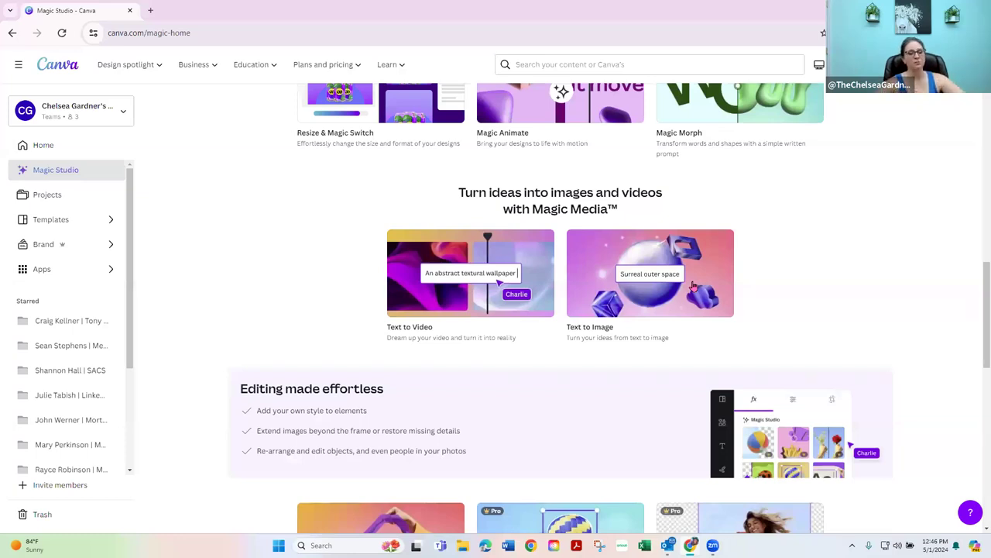
pyautogui.scroll(-3, 501, 339)
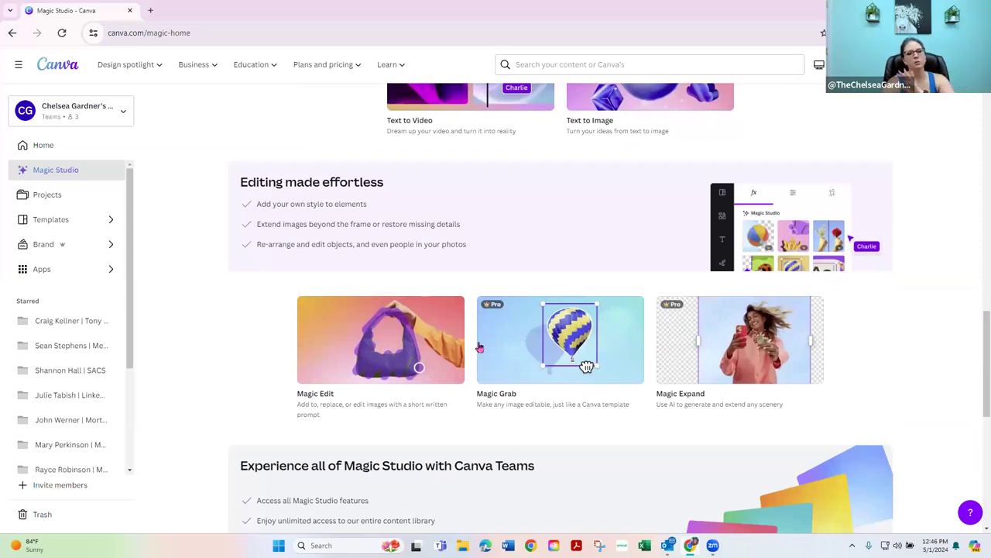
pyautogui.scroll(-3, 434, 412)
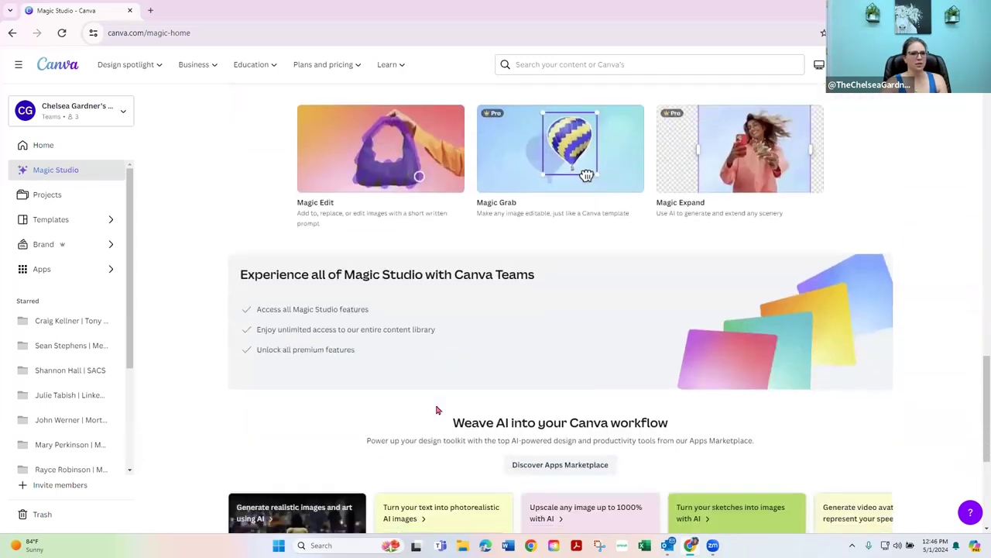
pyautogui.scroll(1, 439, 407)
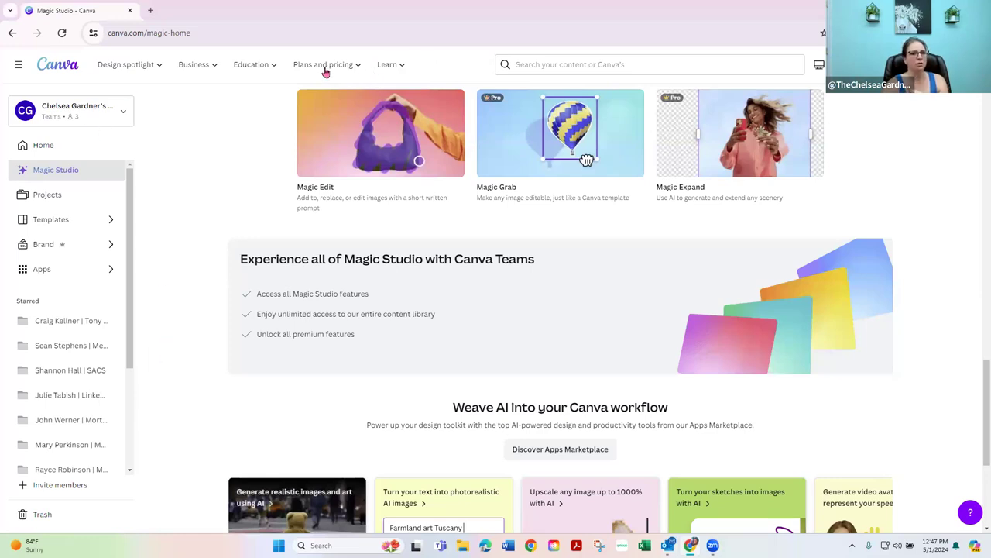
# Step: Open the Canva Pro plan page and look over its overview and reasons to upgrade
pyautogui.moveTo(325, 72)
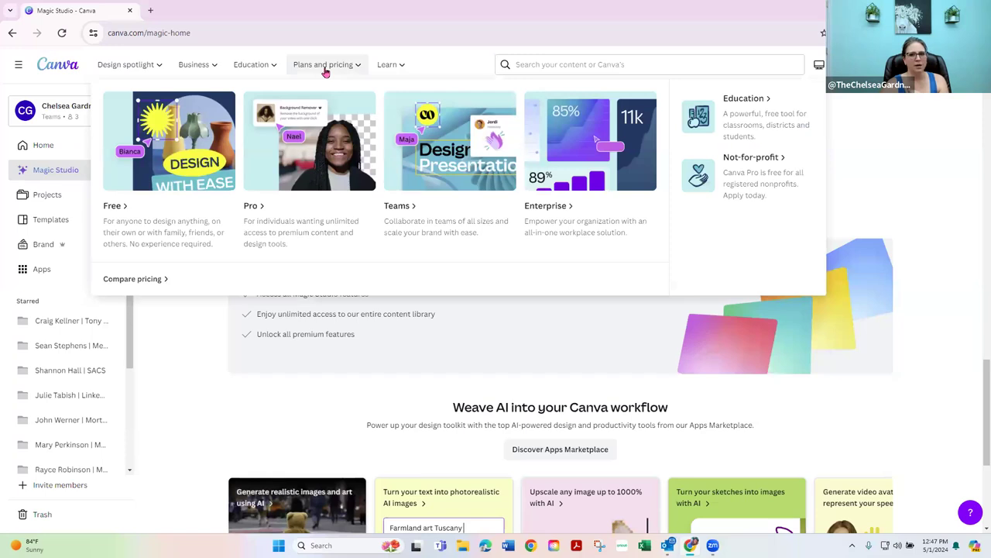
pyautogui.click(280, 210)
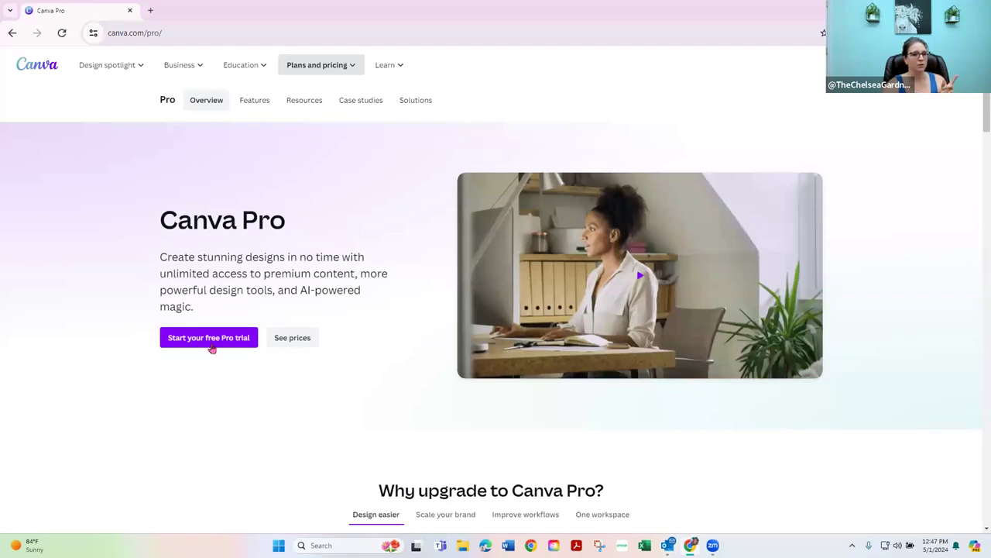
pyautogui.scroll(-1, 241, 380)
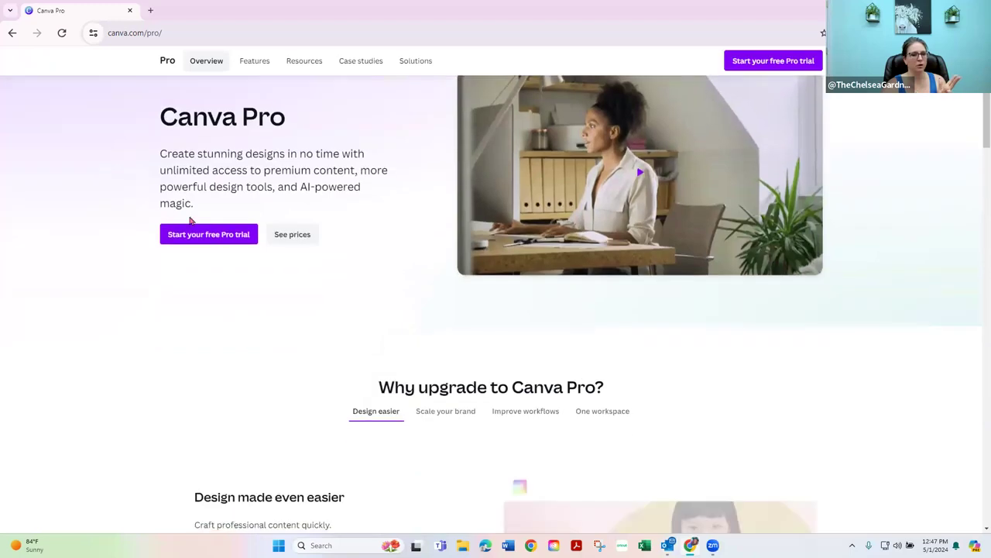
pyautogui.scroll(-2, 182, 265)
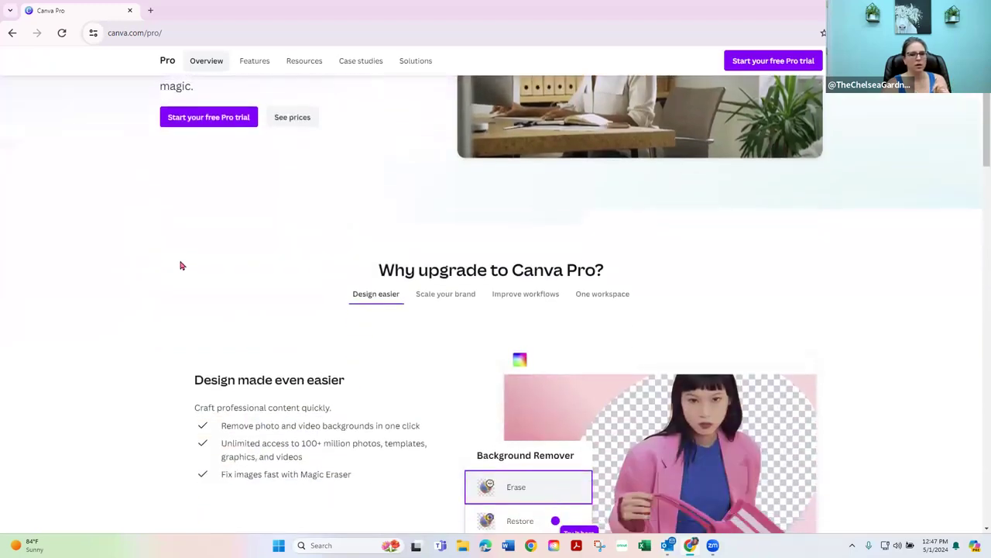
pyautogui.scroll(3, 182, 266)
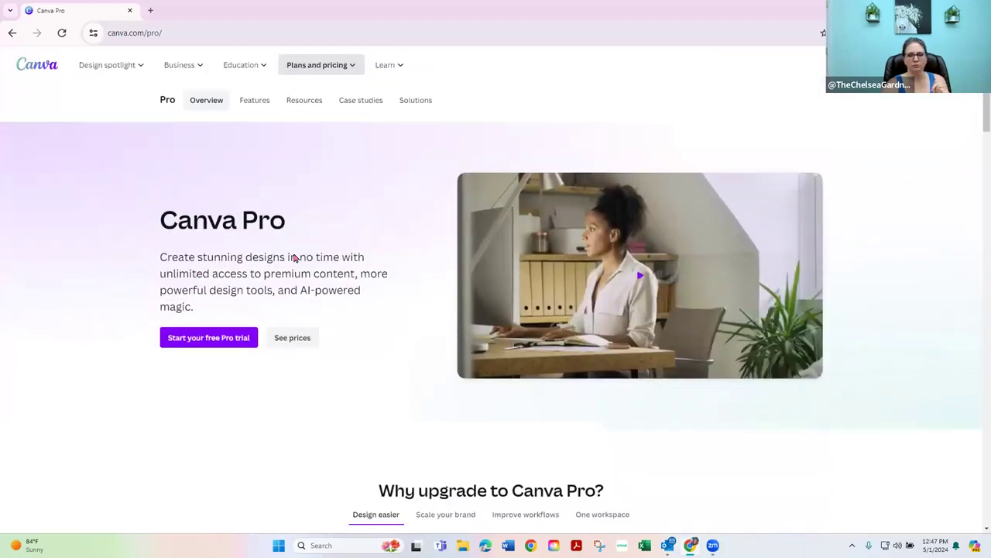
# Step: Compare the Canva Free and Canva Pro plans with monthly prices, and return to the home page
pyautogui.scroll(-3, 341, 265)
pyautogui.scroll(-10, 381, 268)
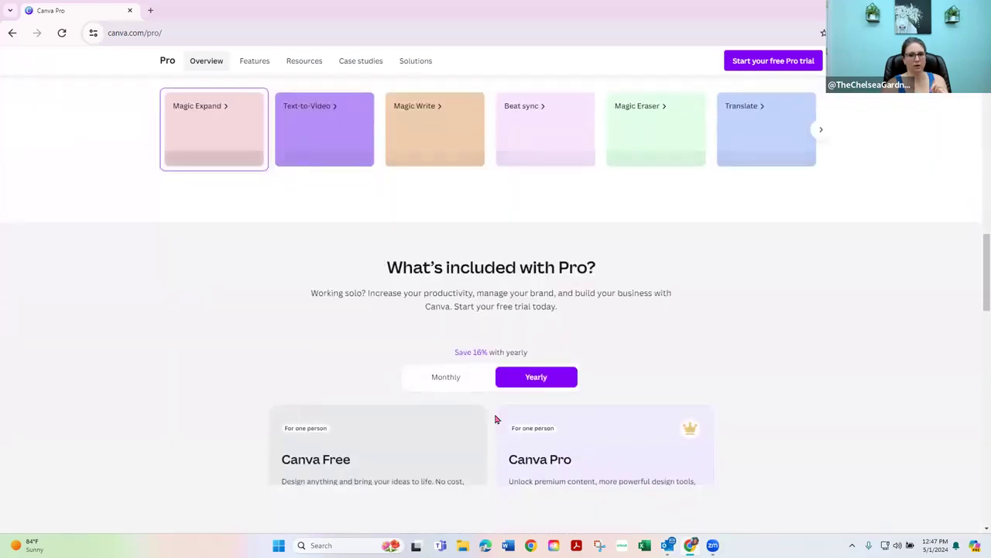
pyautogui.scroll(-1, 476, 377)
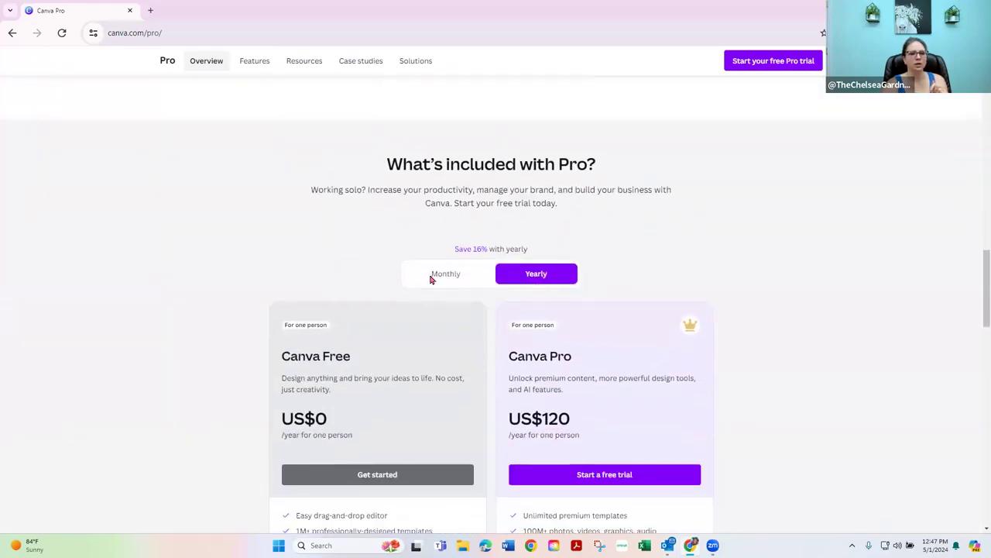
pyautogui.scroll(1, 441, 277)
pyautogui.scroll(-3, 451, 276)
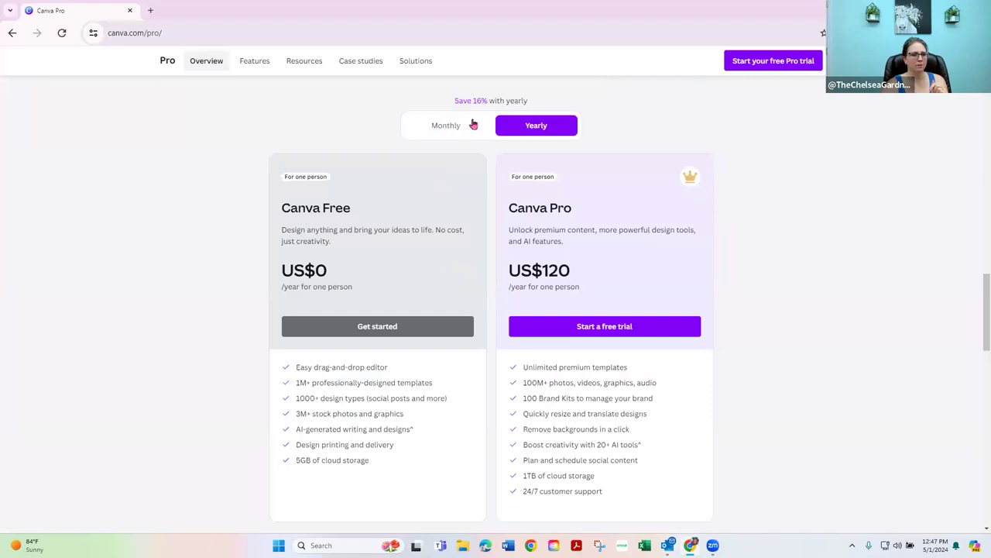
pyautogui.click(447, 128)
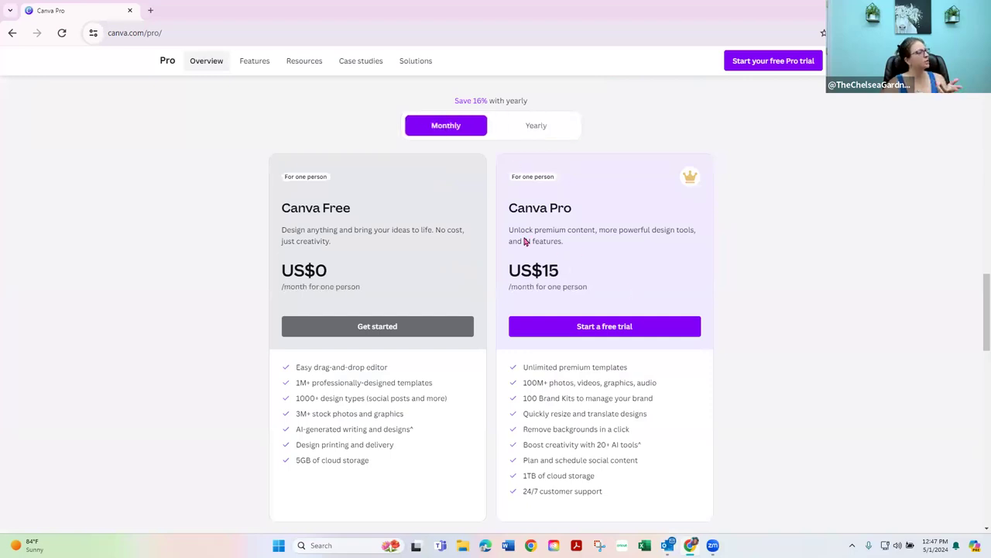
pyautogui.scroll(20, 127, 150)
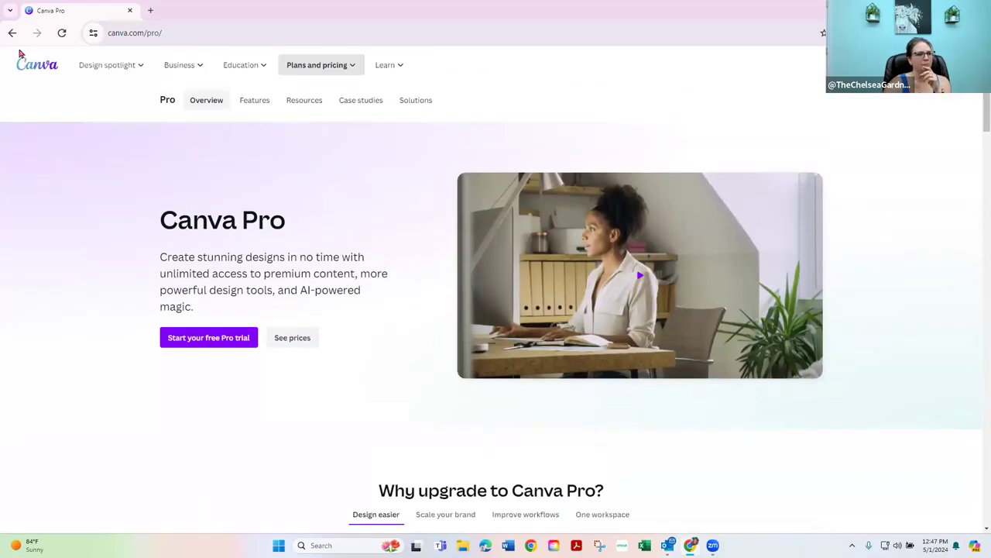
pyautogui.click(26, 68)
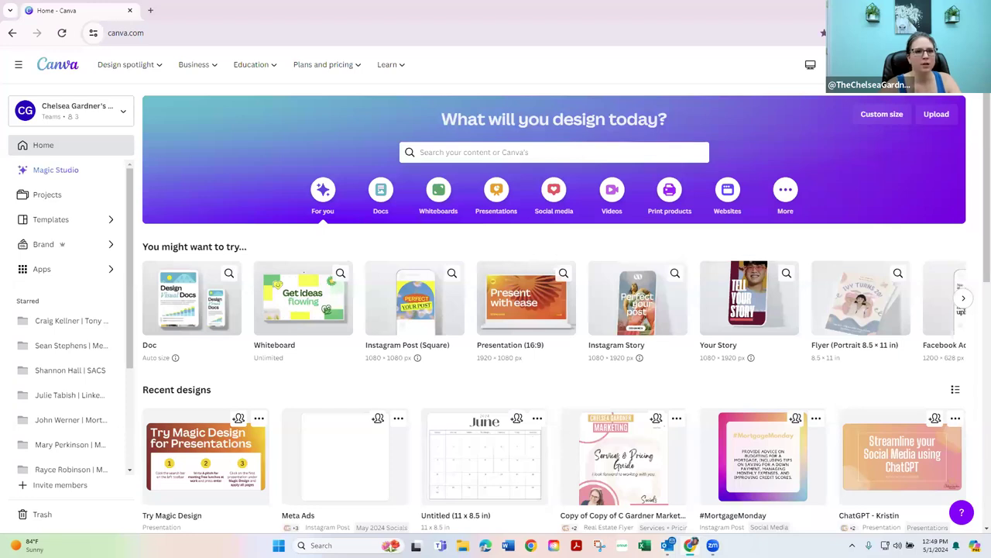
pyautogui.scroll(-2, 728, 421)
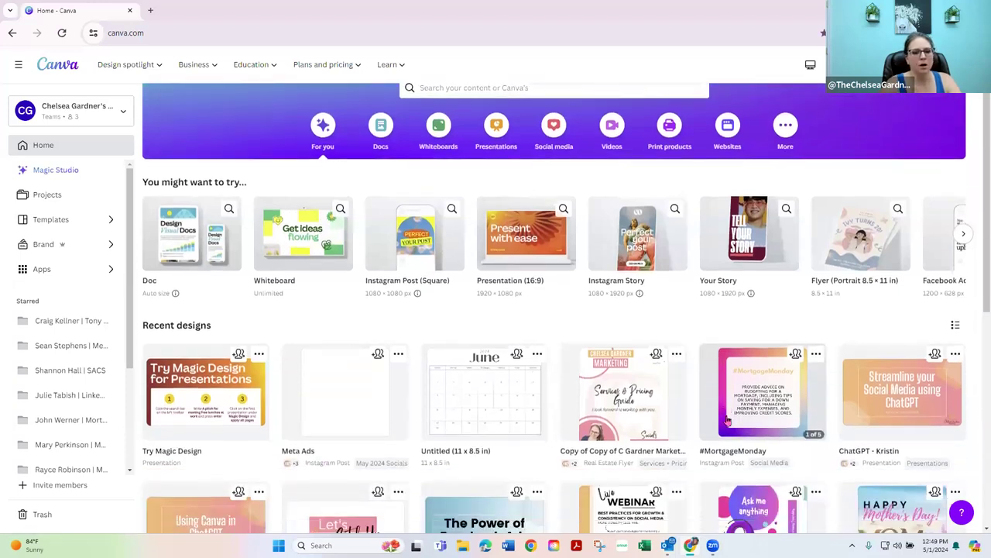
pyautogui.scroll(-3, 728, 421)
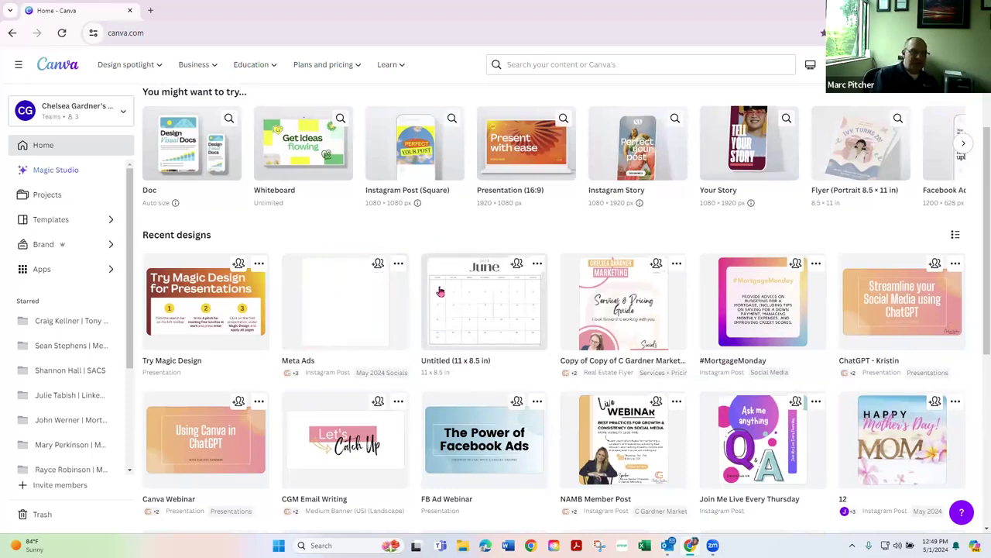
pyautogui.scroll(2, 447, 286)
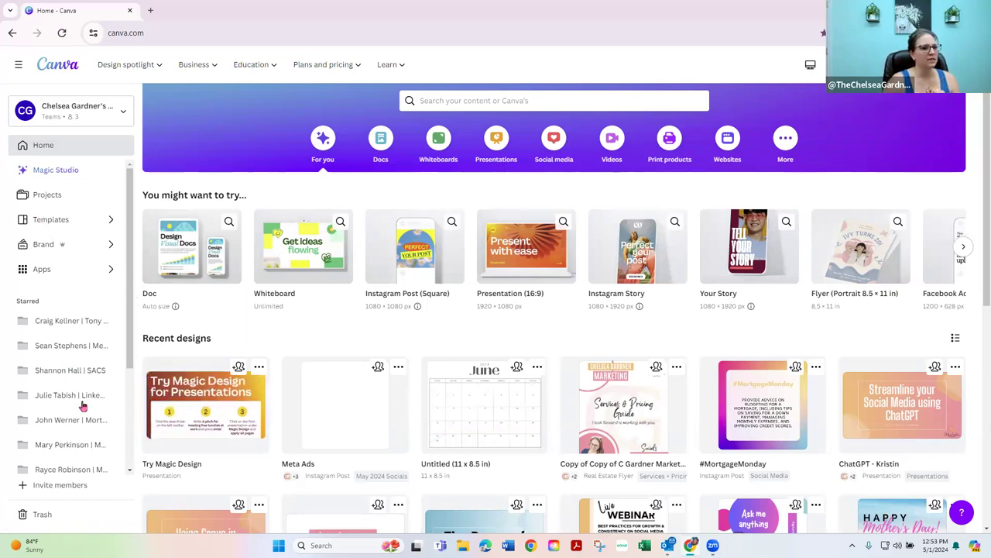
# Step: Open the Social Media folder in Projects and view the available options for the #MortgageMonday design
pyautogui.click(38, 196)
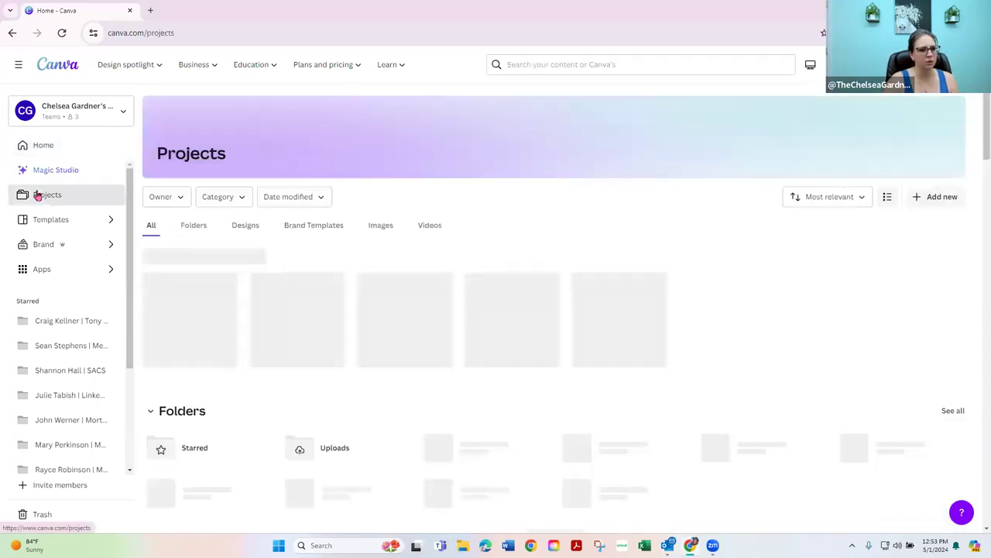
pyautogui.scroll(-2, 534, 345)
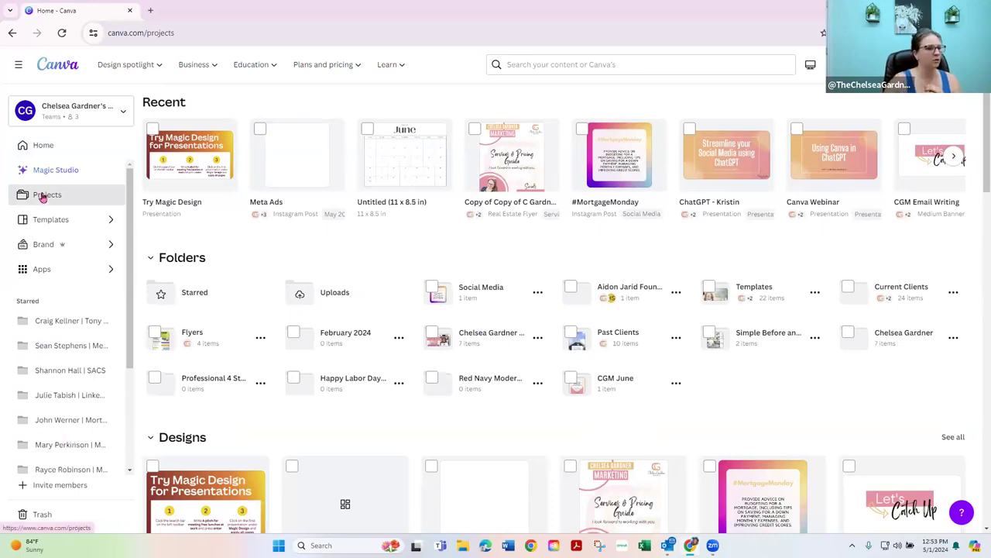
pyautogui.click(475, 307)
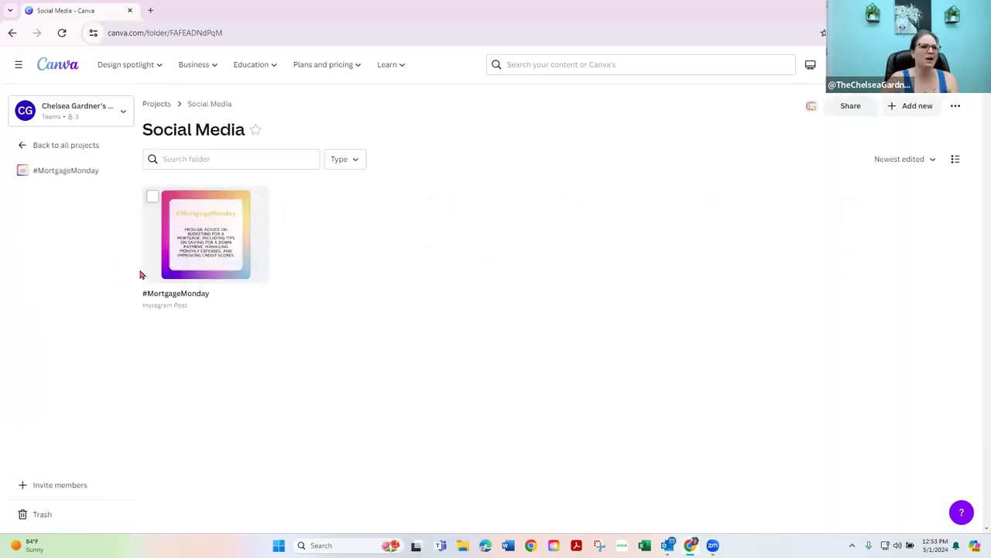
pyautogui.click(258, 197)
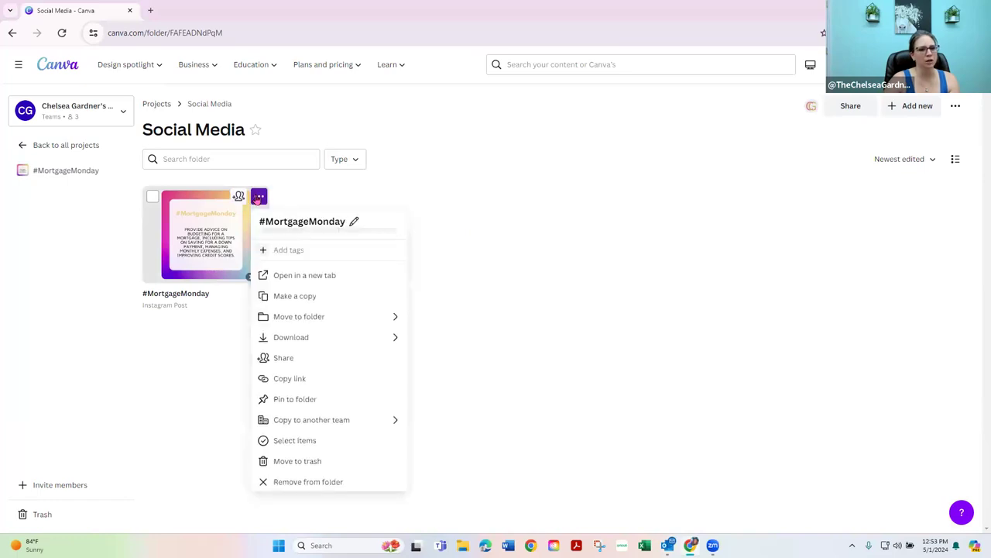
pyautogui.click(293, 122)
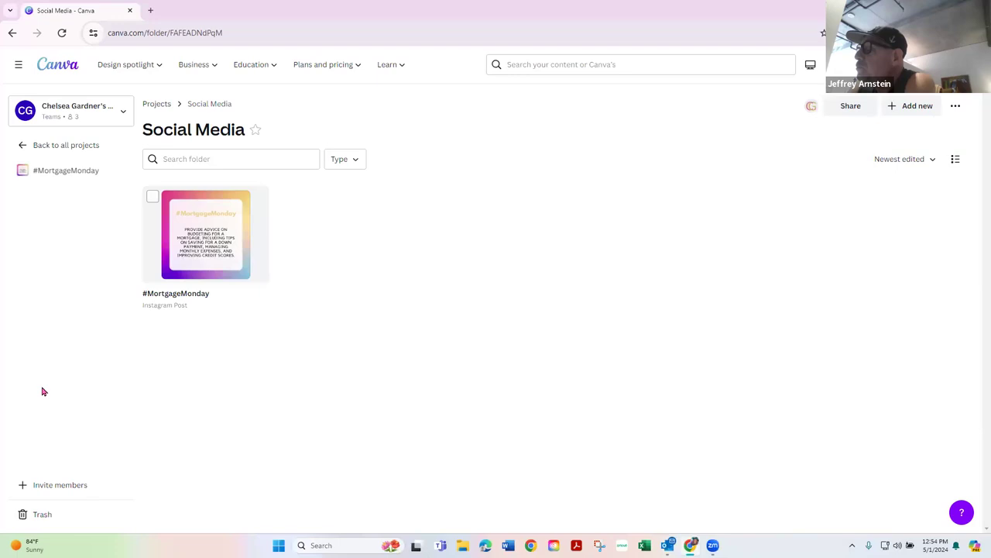
# Step: Show the social media design types on the home page and look over the suggested formats under Custom size
pyautogui.click(65, 62)
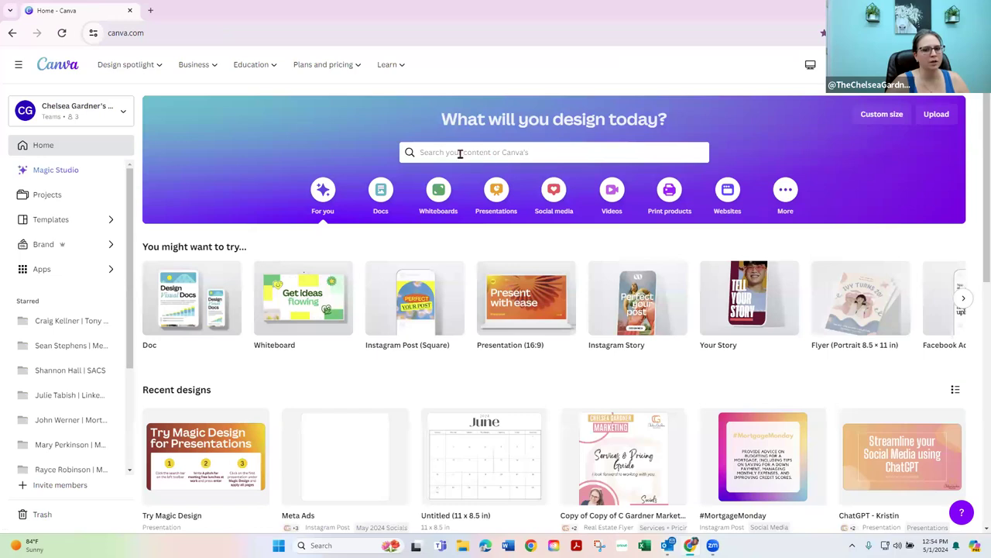
pyautogui.click(553, 194)
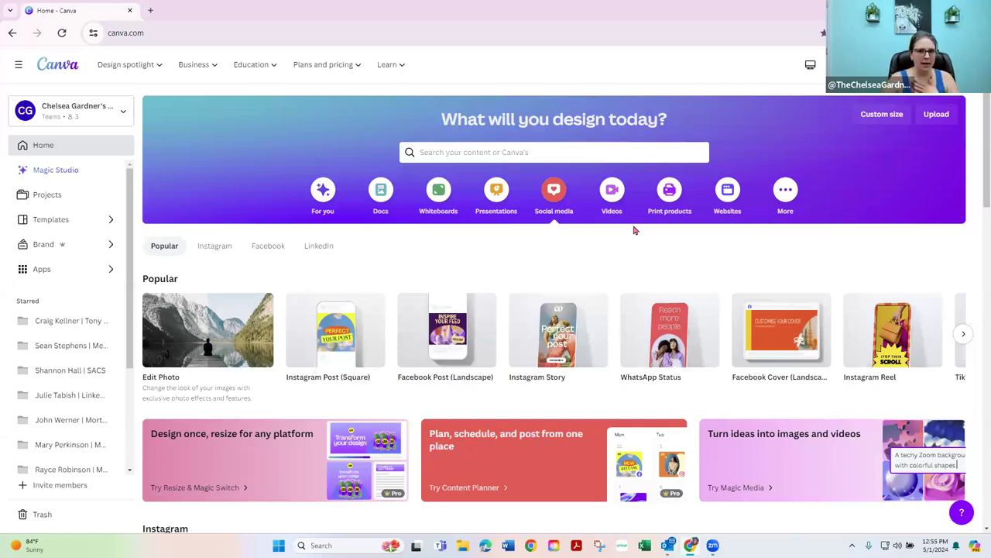
pyautogui.click(880, 114)
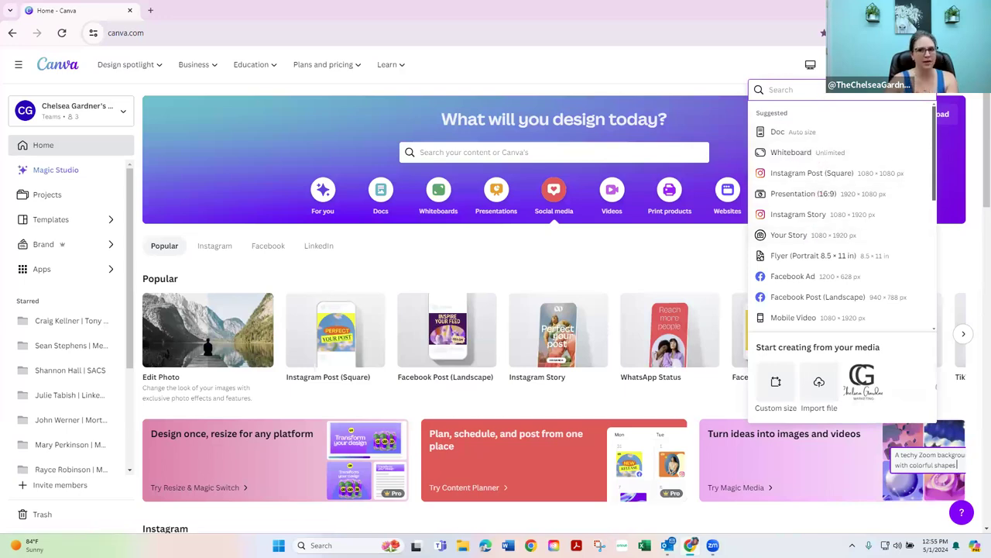
pyautogui.click(593, 79)
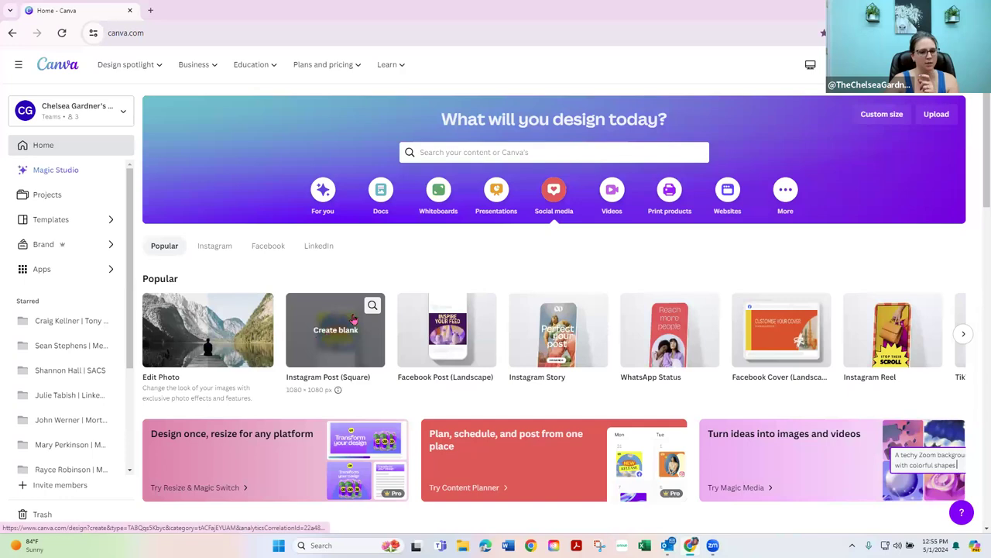
# Step: Review the Custom size format suggestions again and check the recent projects offered by the home page's content search
pyautogui.click(881, 114)
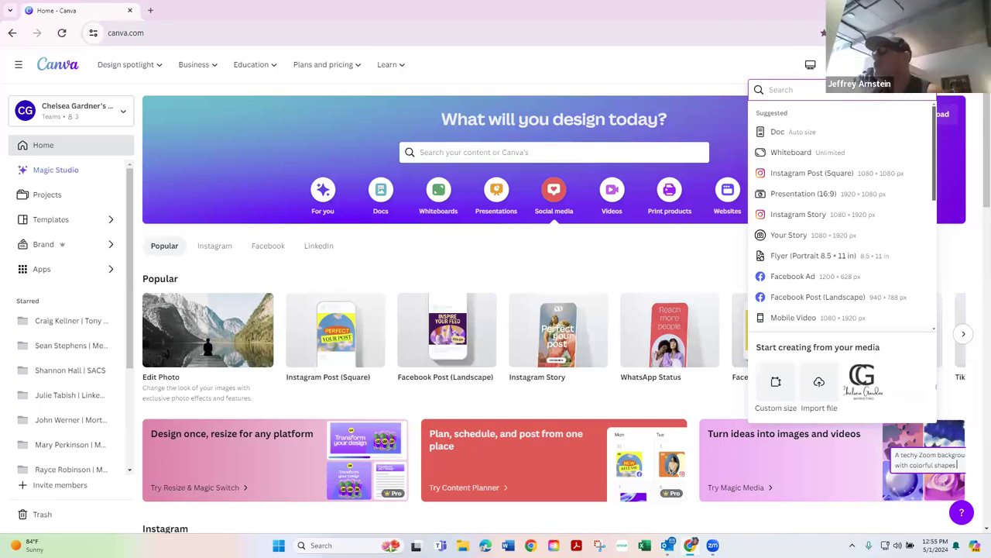
pyautogui.click(637, 155)
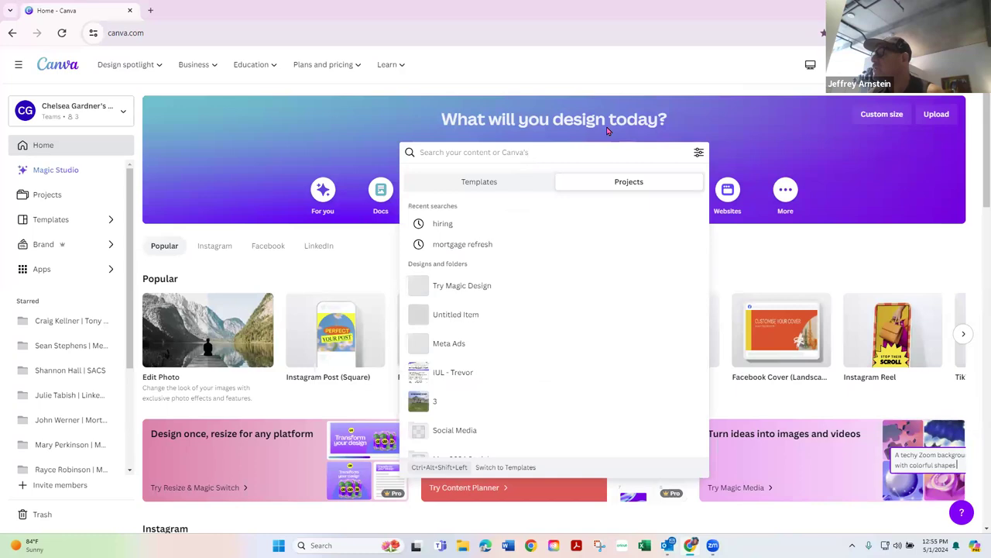
pyautogui.click(611, 130)
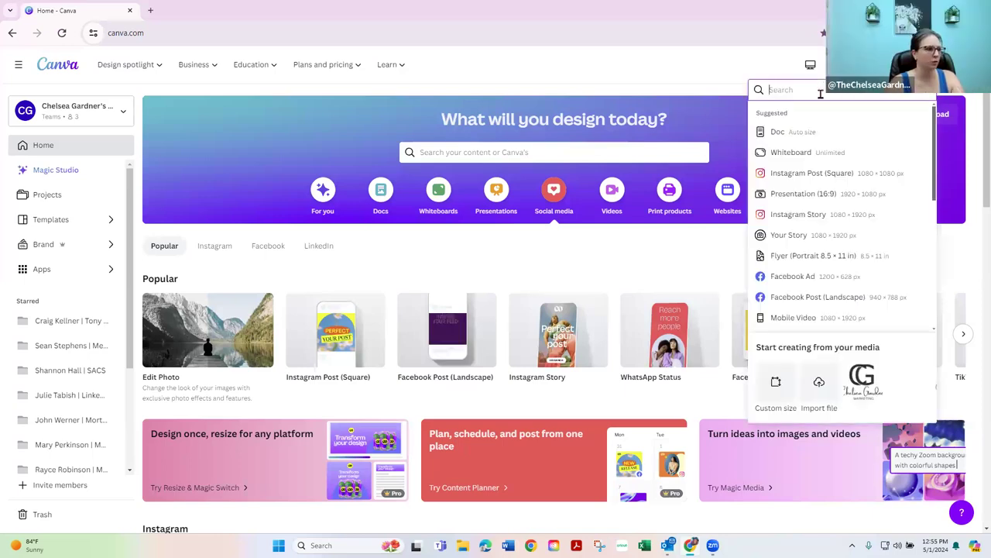
pyautogui.click(631, 82)
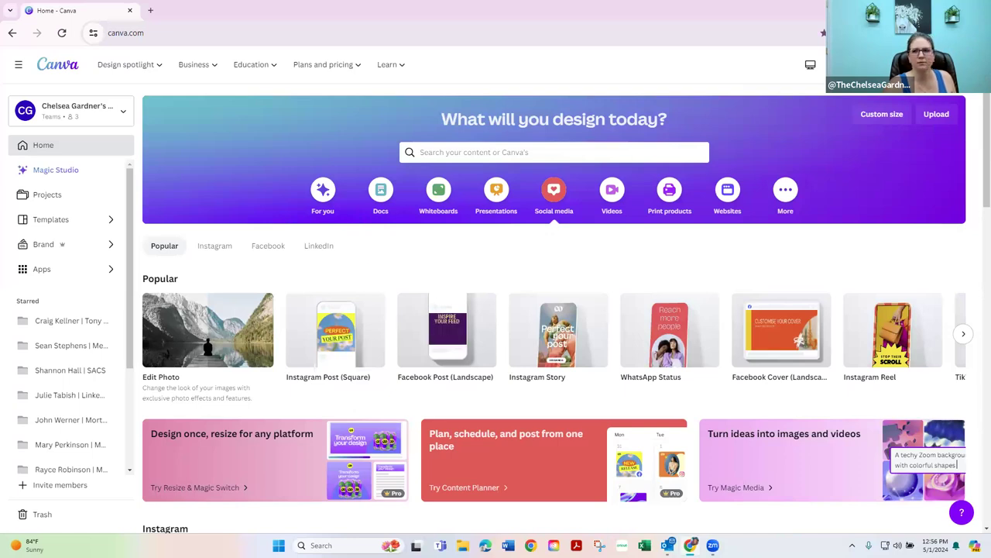
# Step: Search the Custom size formats for "zoom", look over the Zoom design sizes, and close the list
pyautogui.click(868, 64)
pyautogui.write('zoom')
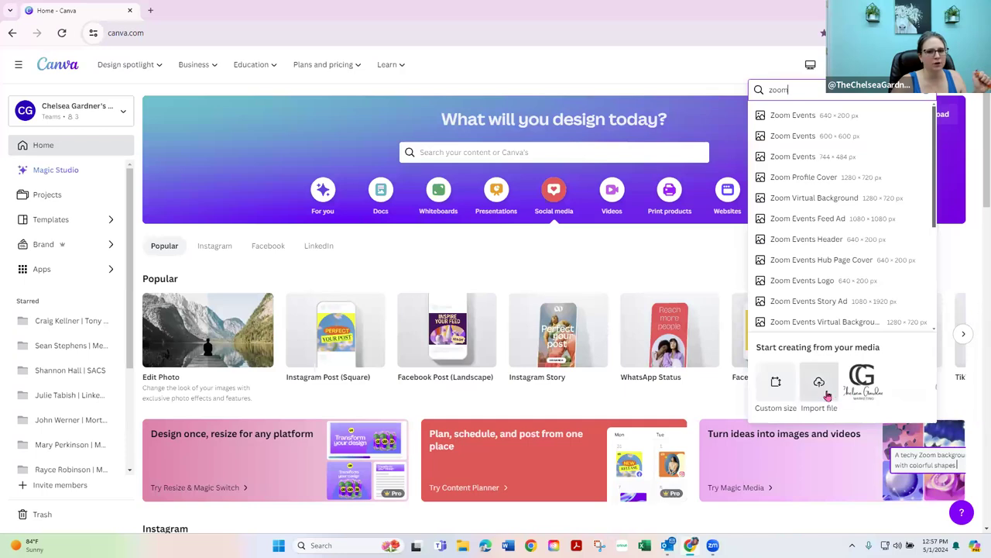
pyautogui.click(498, 64)
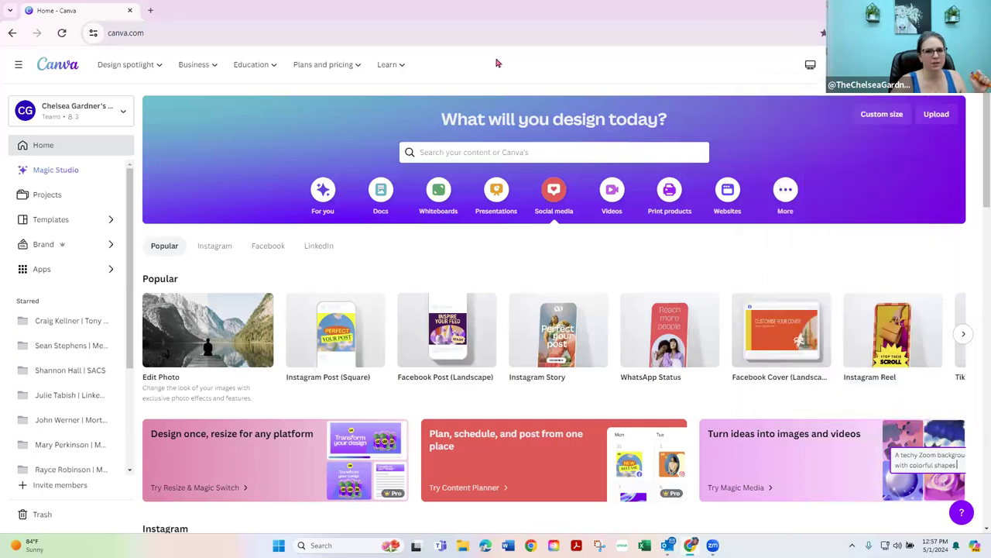